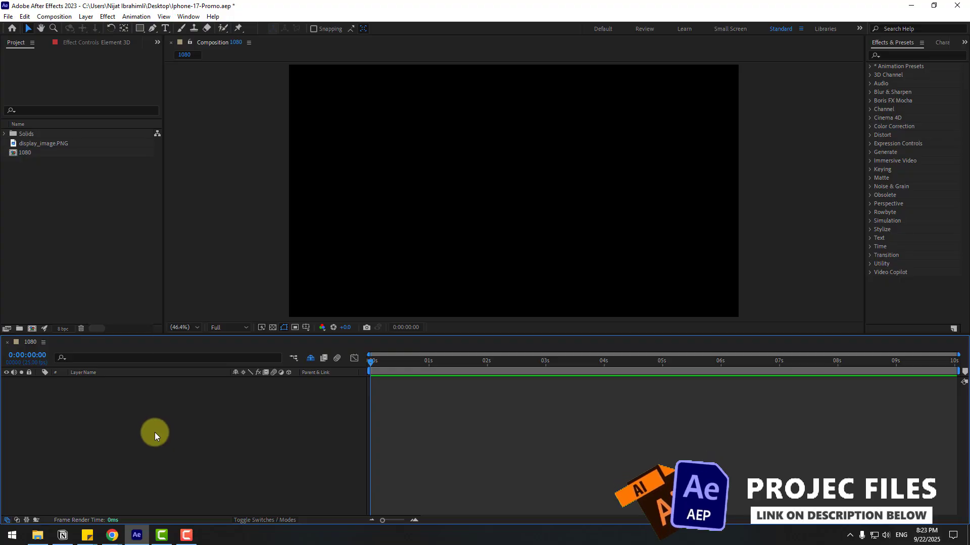
- Create a new solid layer named E3D in the 1080 composition
right_click(154, 433)
mouse_move(241, 313)
click(322, 336)
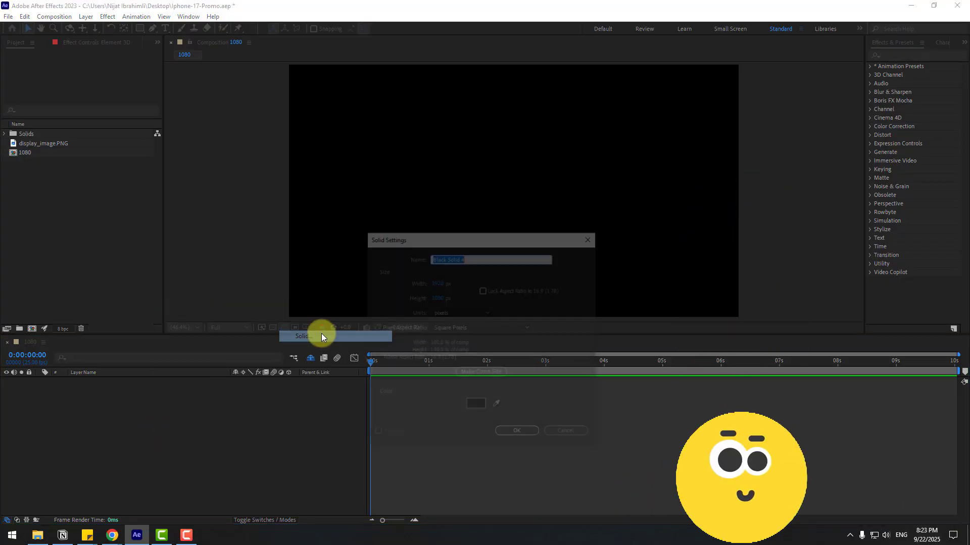
text(E3D)
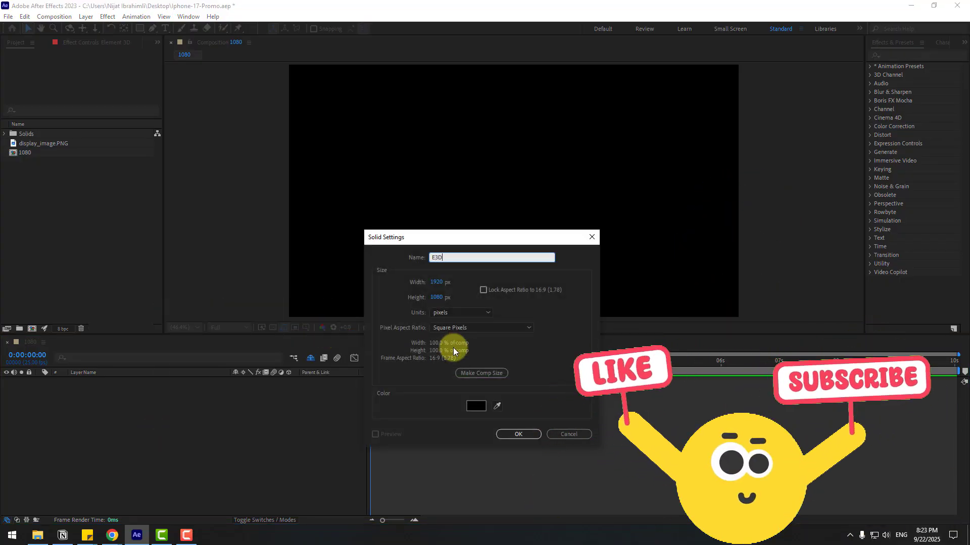
click(524, 433)
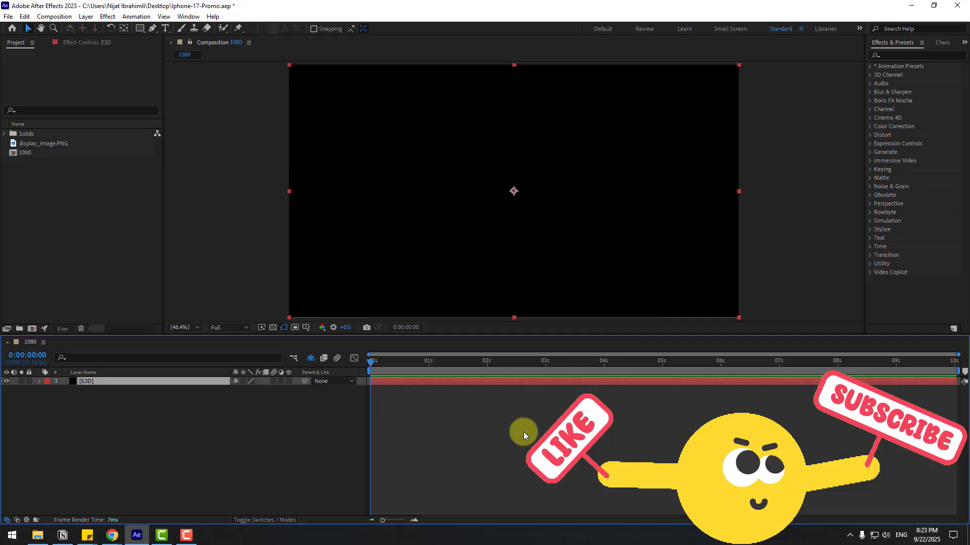
- Apply the Video Copilot Element effect to the E3D layer
click(108, 17)
mouse_move(144, 320)
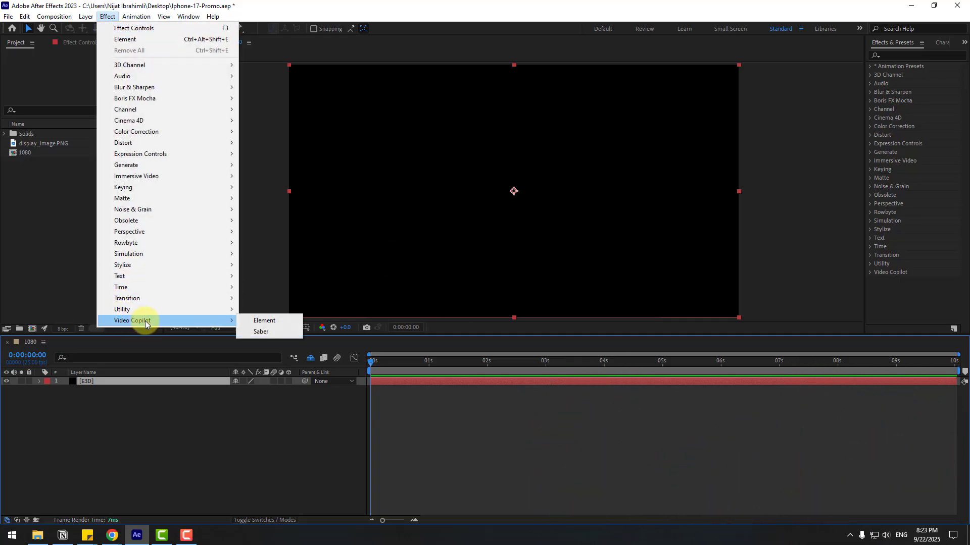
click(241, 321)
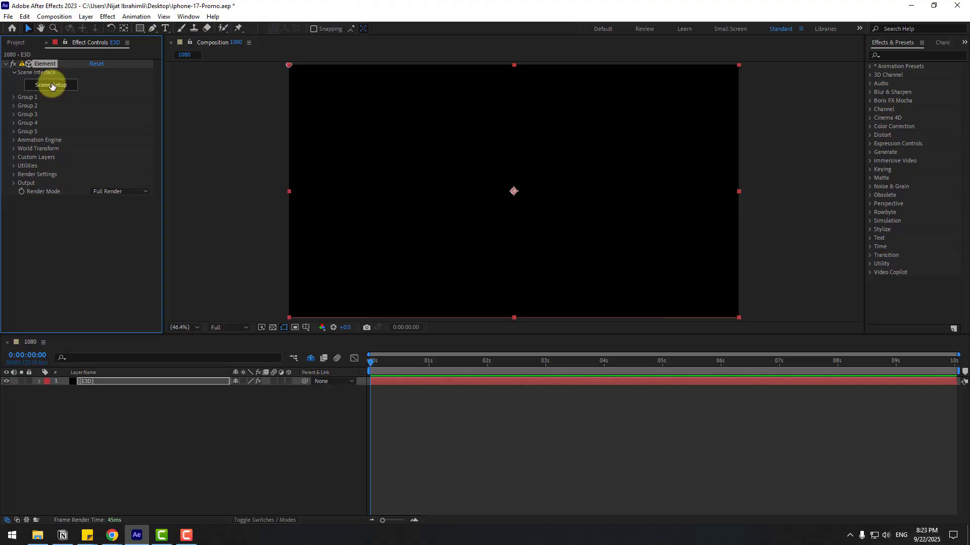
- Import iphone17.obj into Element 3D Scene Setup with Normalize Size enabled
click(52, 84)
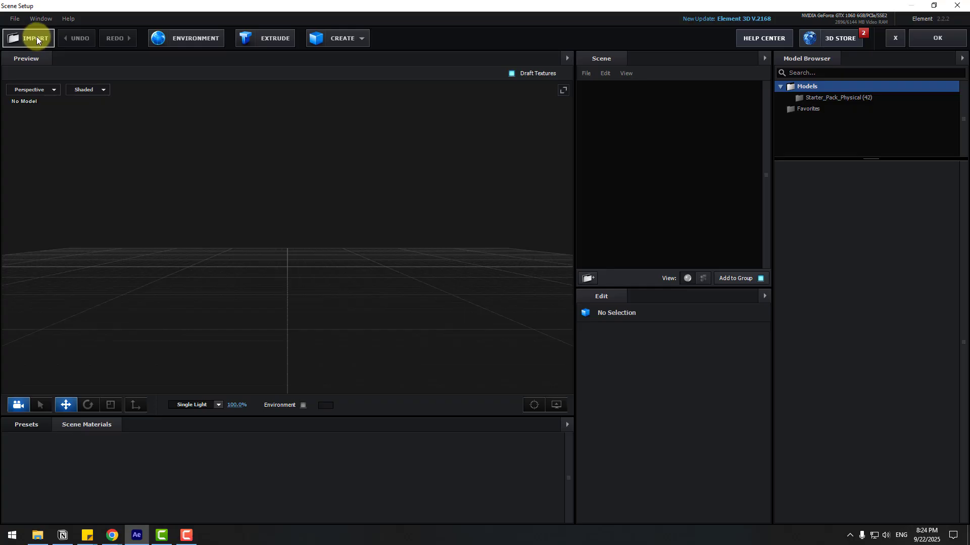
click(37, 40)
click(225, 194)
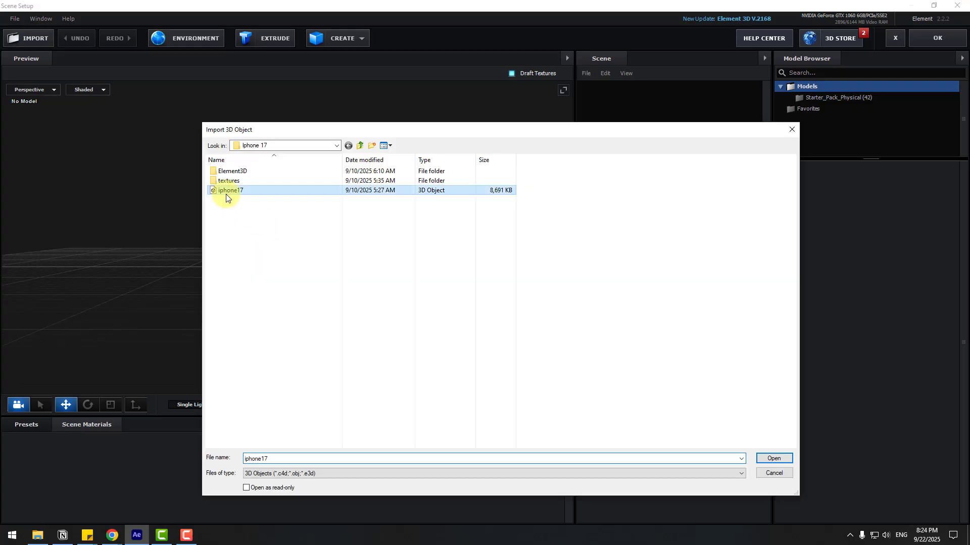
click(775, 459)
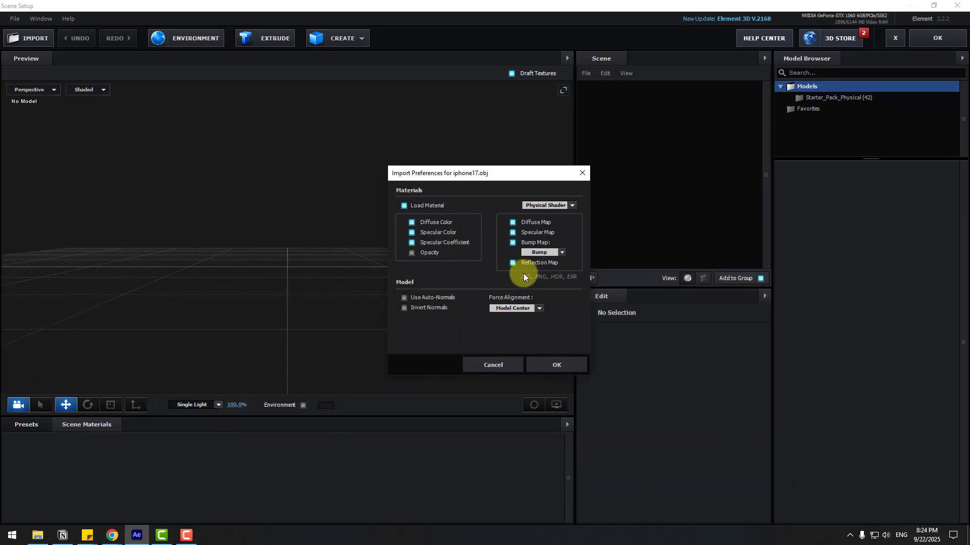
click(556, 365)
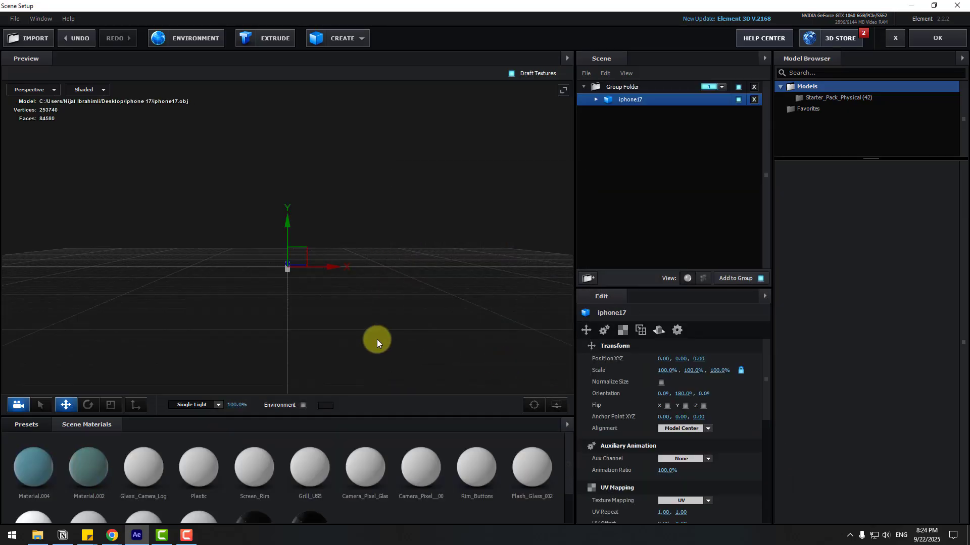
click(661, 383)
drag(505, 293, 399, 237)
- Expand the iphone17 materials and enable Draw Backfaces on Material.001
click(595, 100)
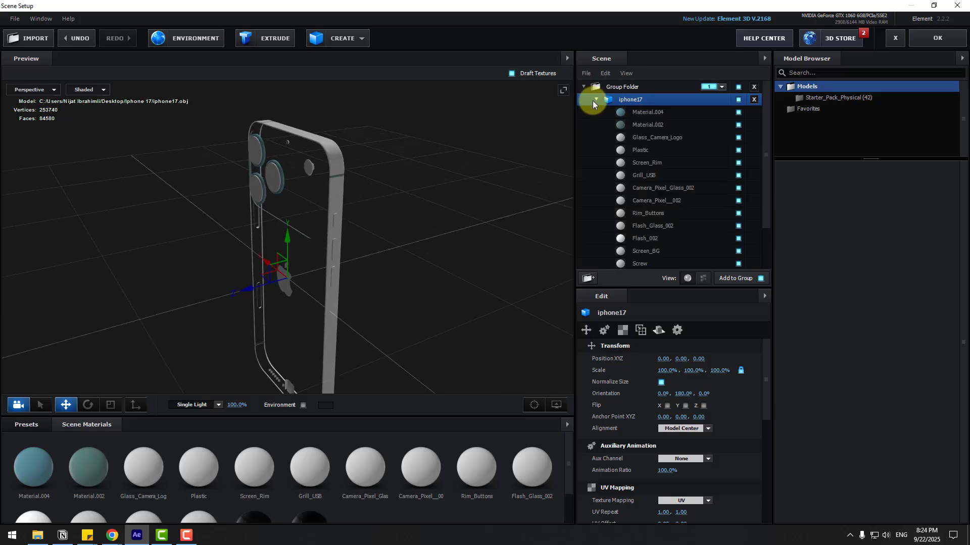
drag(766, 169, 766, 211)
click(657, 251)
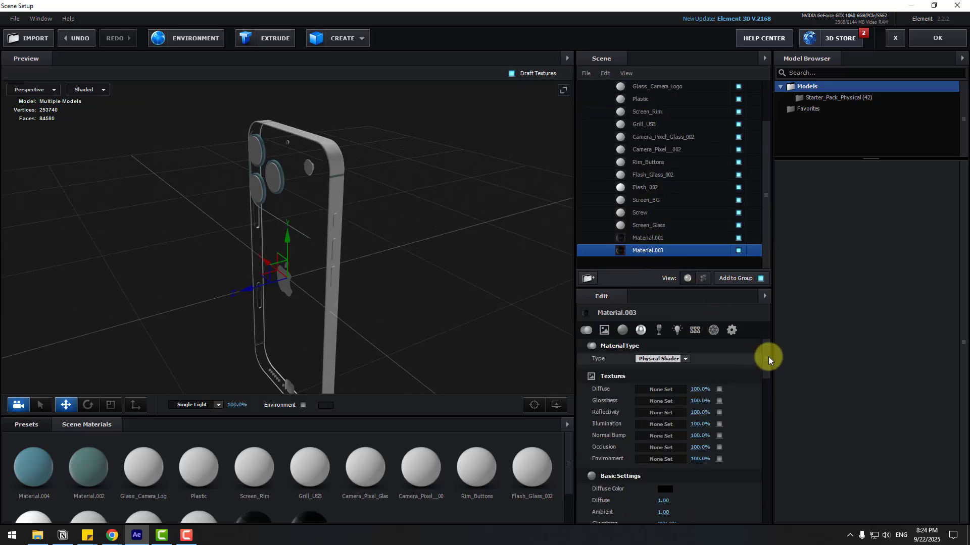
drag(768, 356, 751, 511)
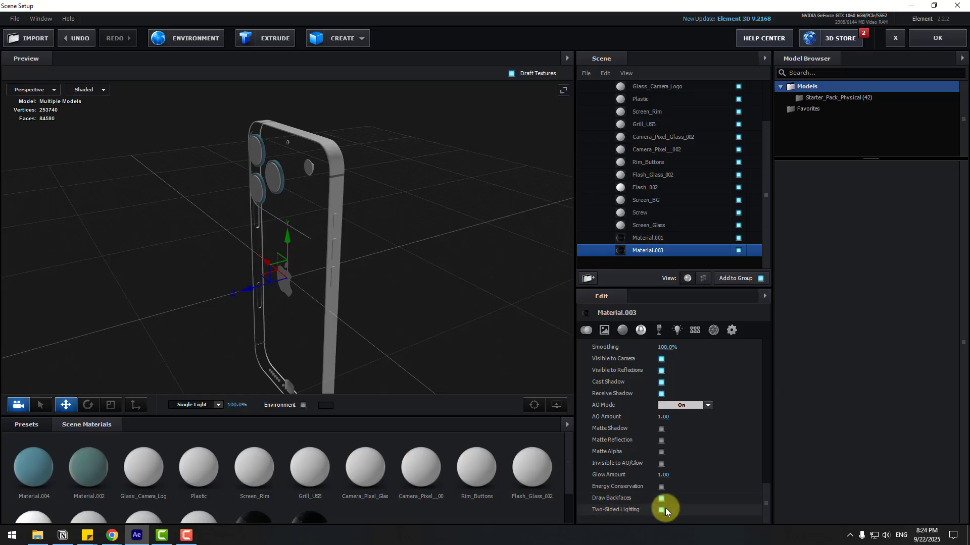
click(637, 237)
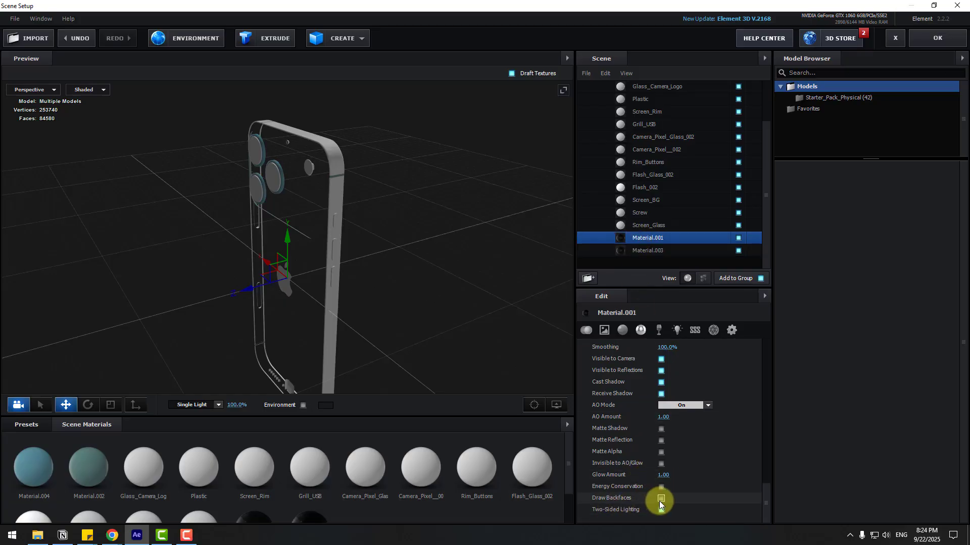
click(661, 498)
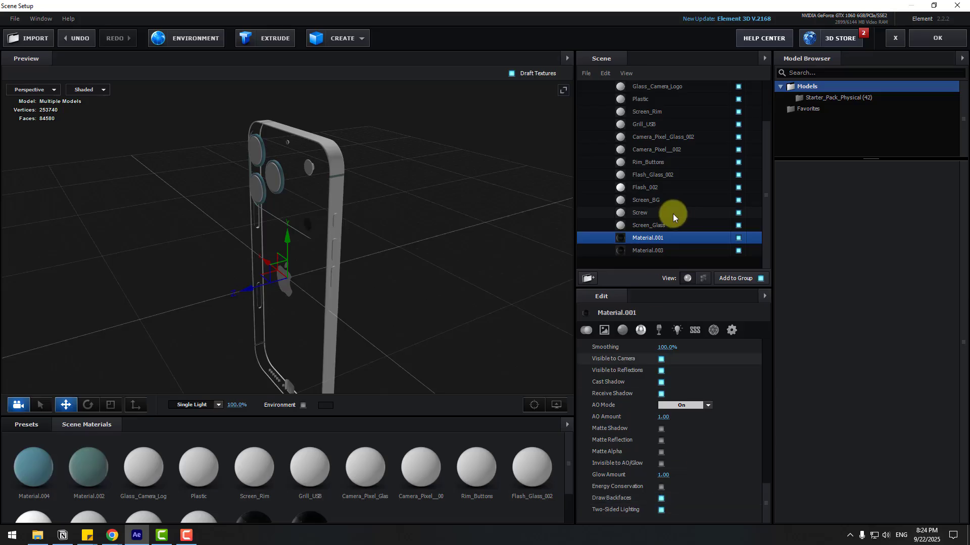
- Turn on Draw Backfaces for the Screen_BG and Flash_002 materials
click(641, 226)
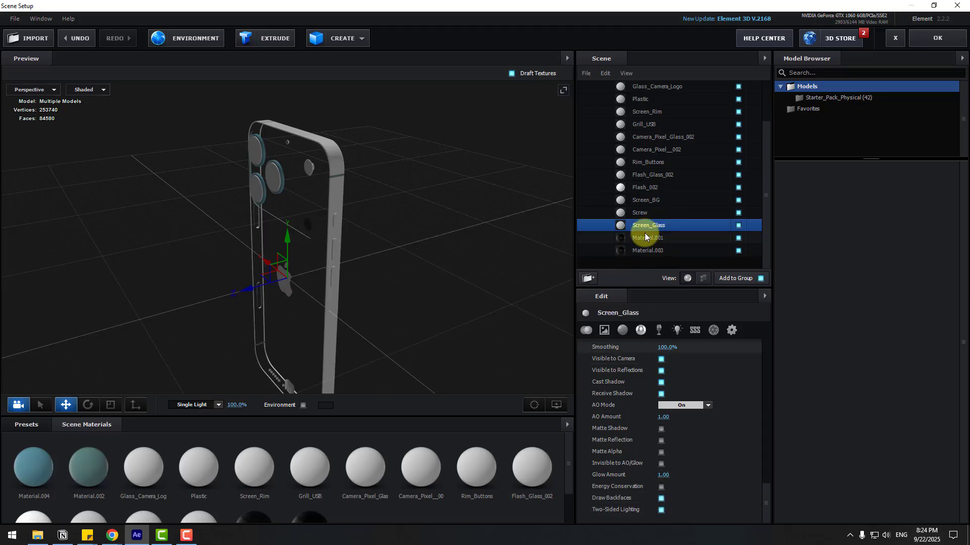
click(641, 213)
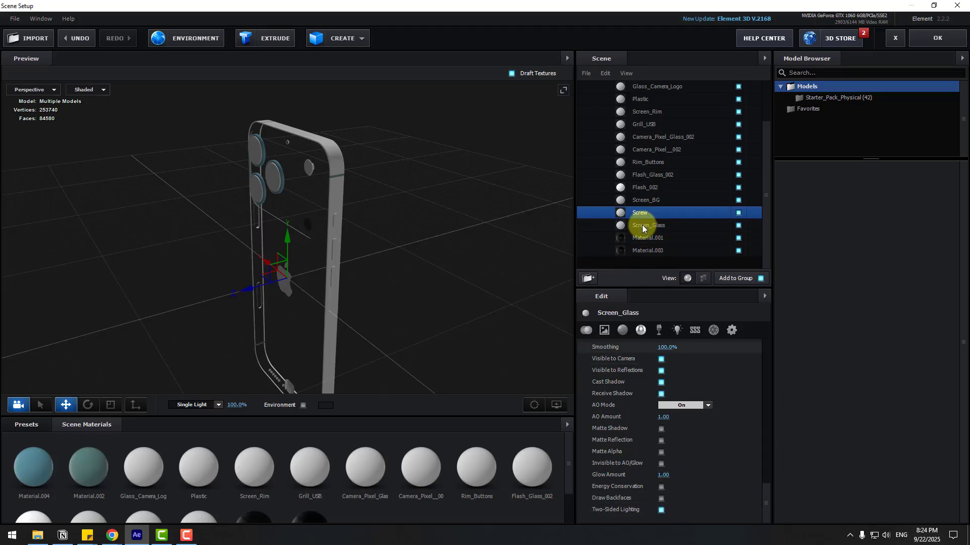
click(658, 199)
click(660, 499)
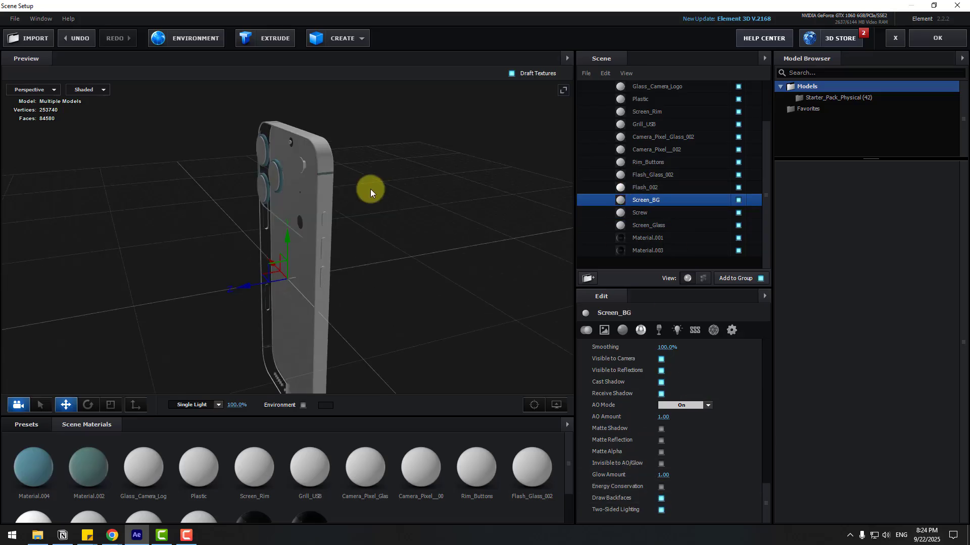
drag(370, 189, 351, 197)
click(645, 190)
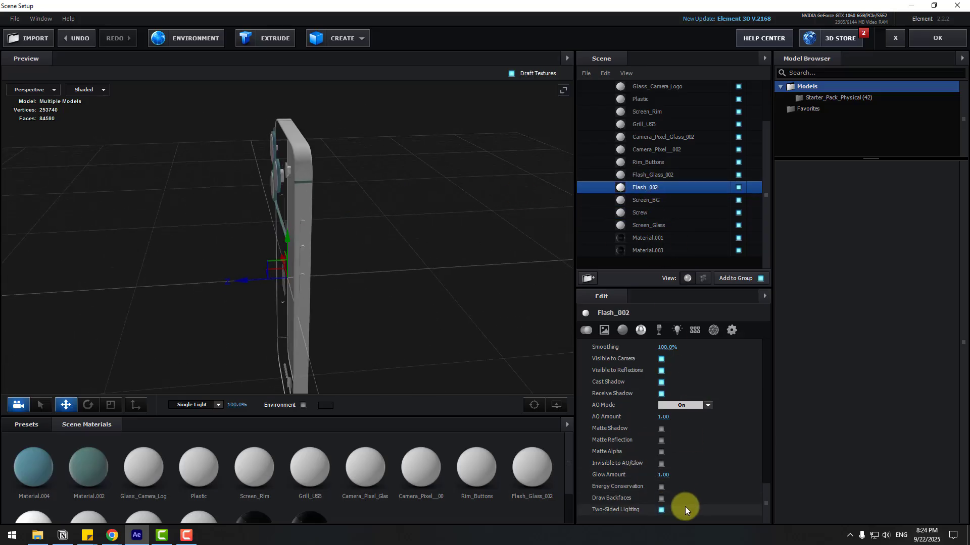
click(660, 498)
- Enable Draw Backfaces on Material.004 and apply the scene to the composition
drag(386, 279, 421, 287)
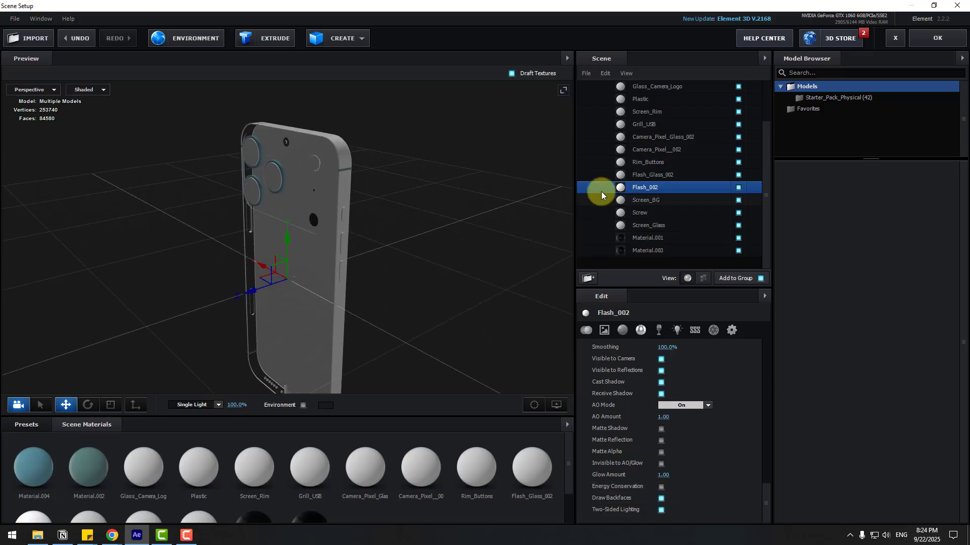
key(Up)
key(Up)
key(Up)
key(Up)
key(Up)
key(Up)
key(Up)
key(Up)
key(Up)
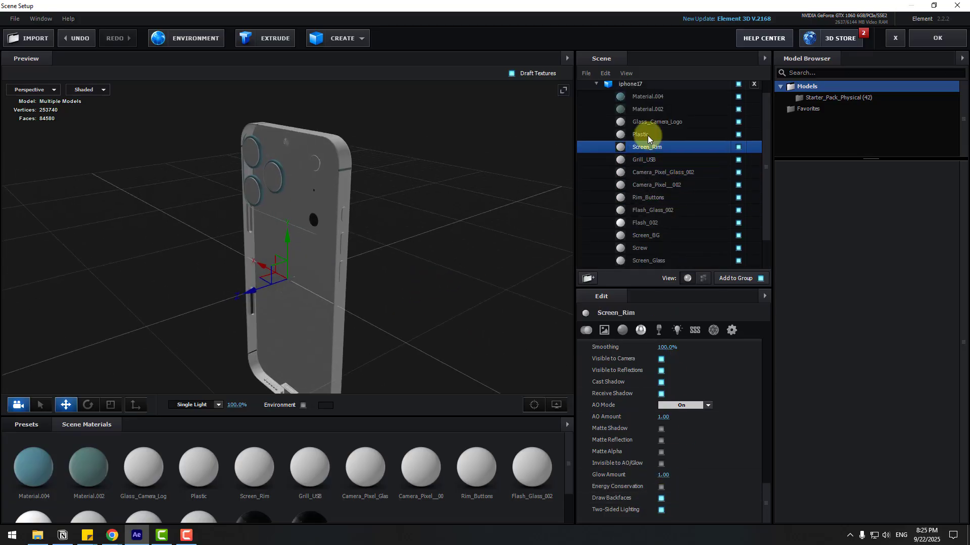
click(642, 113)
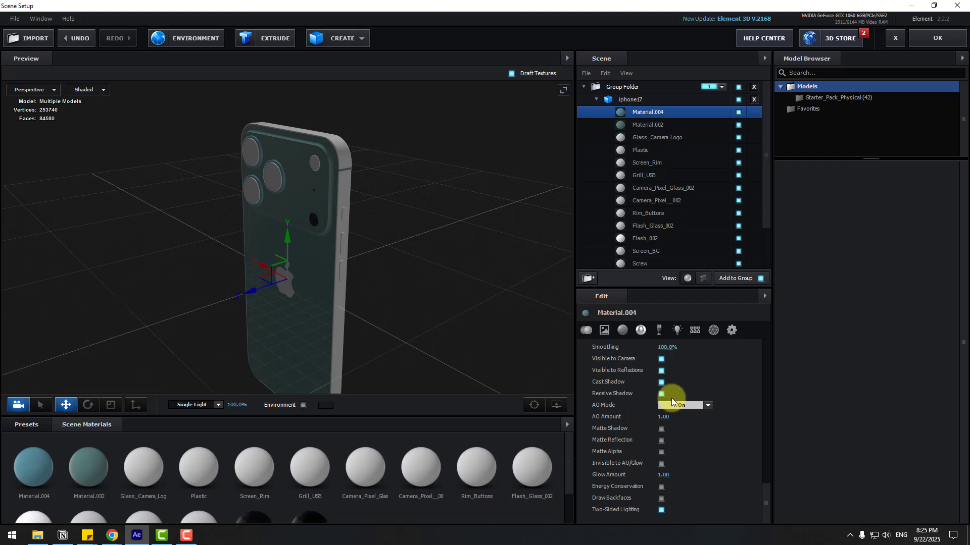
click(656, 499)
drag(429, 300, 253, 286)
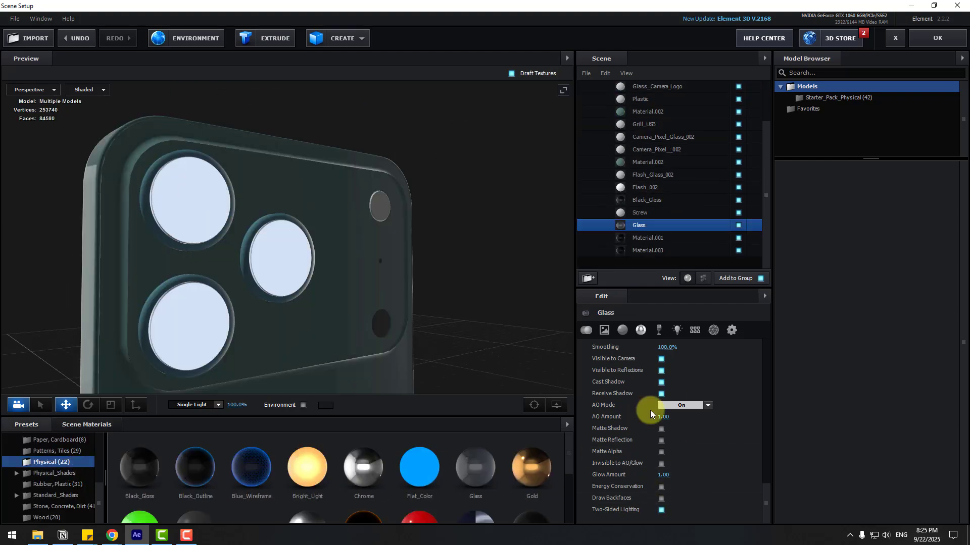
scroll(654, 405, up, 2)
key(Up)
key(Up)
key(Up)
key(Up)
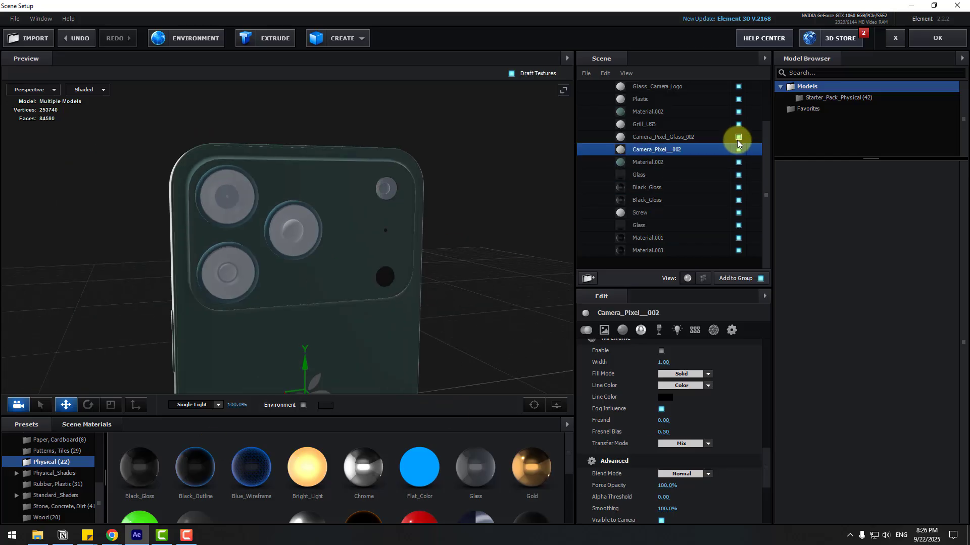
key(Up)
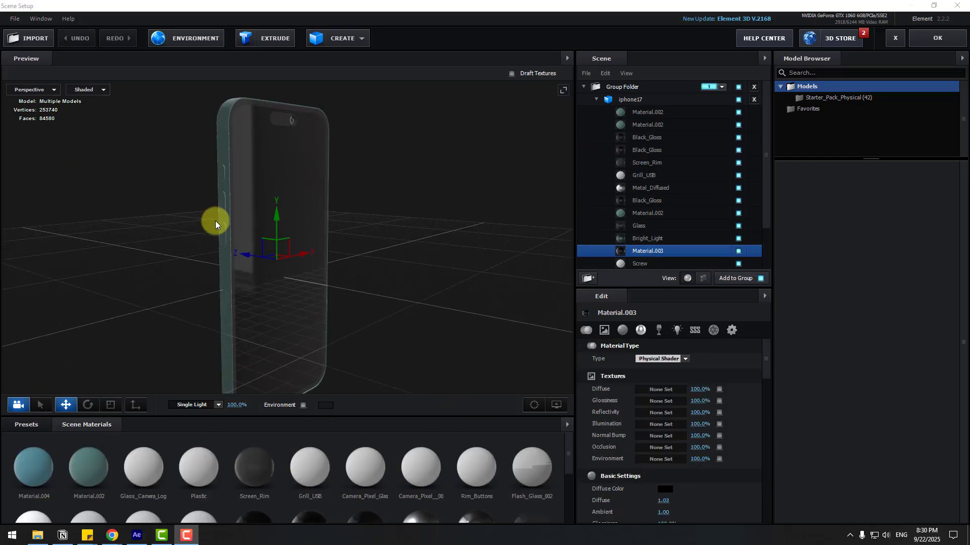
drag(213, 223, 151, 223)
click(920, 44)
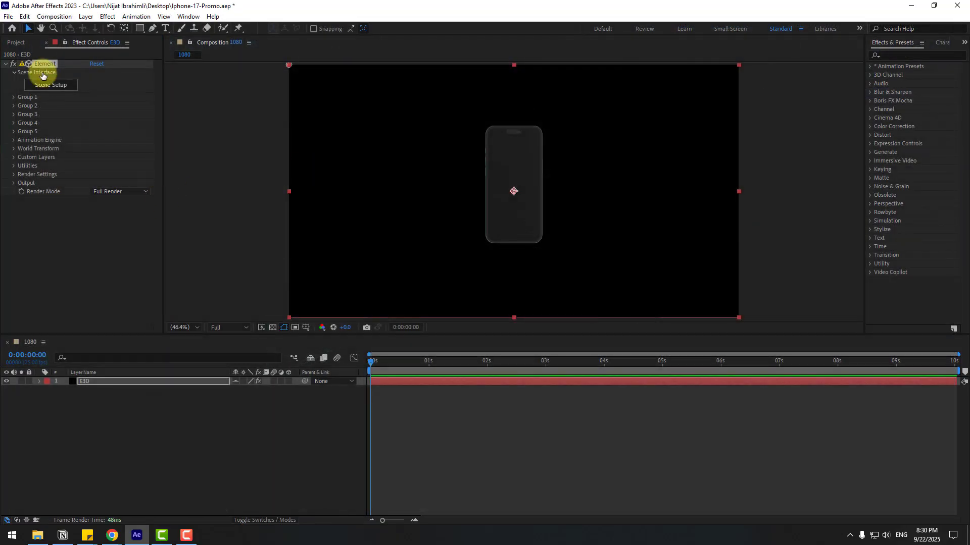
- Make a new composition from display_image.PNG and preview it at full quality
click(14, 41)
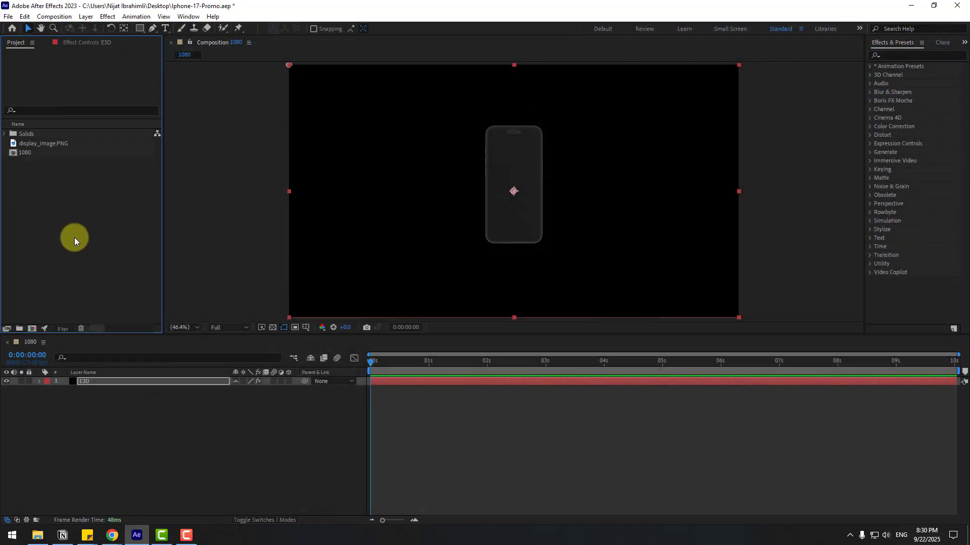
click(47, 145)
drag(48, 143, 31, 329)
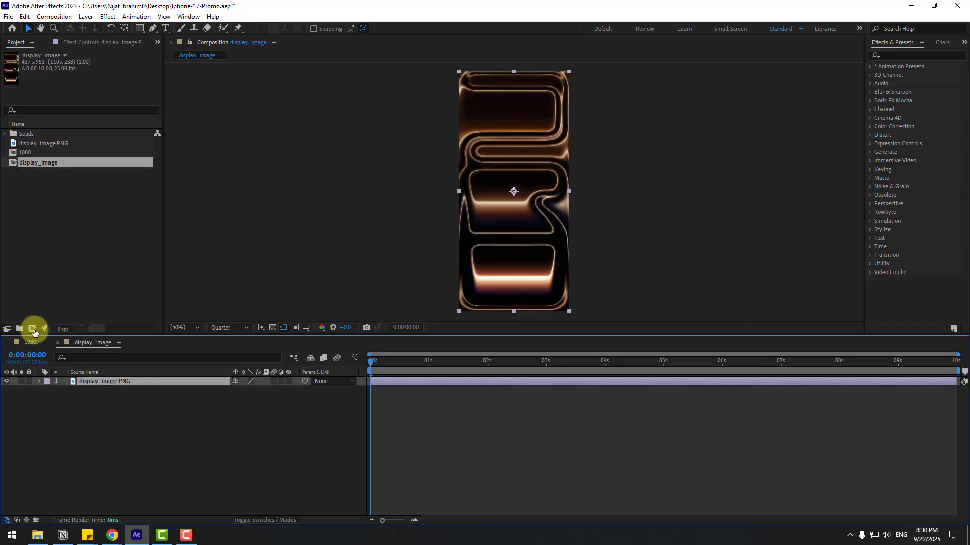
click(228, 327)
click(220, 353)
- Set the display_image composition size to 1080×1920
right_click(158, 442)
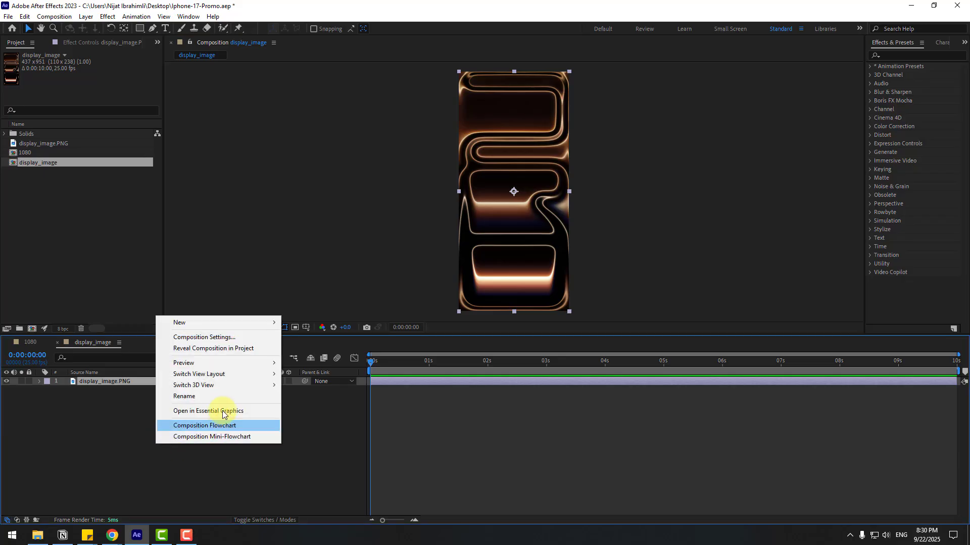
click(218, 344)
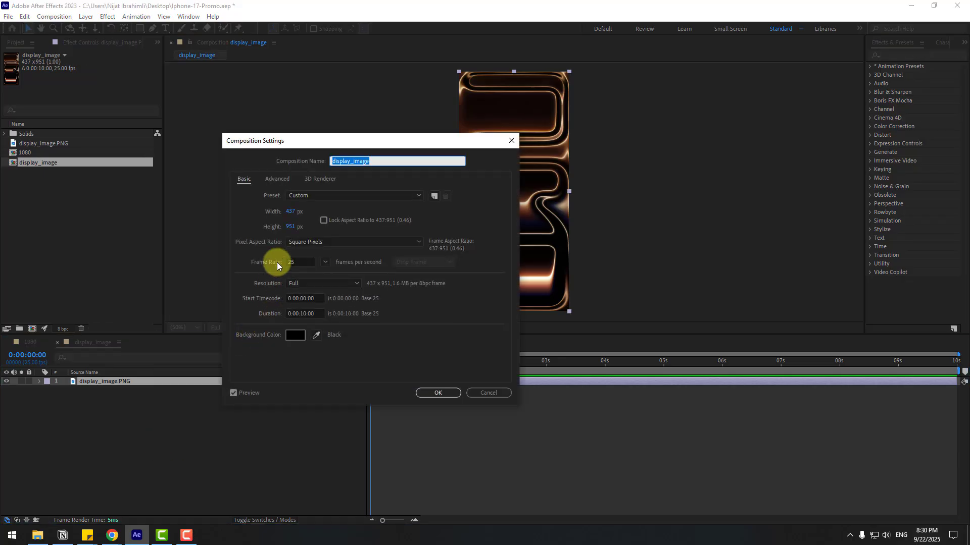
key(Tab)
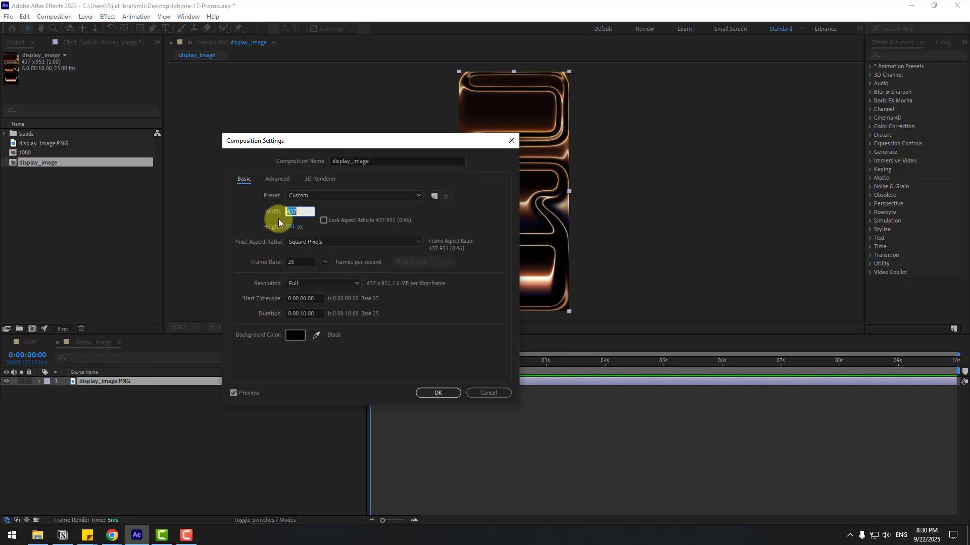
text(1080)
key(Tab)
text(1920)
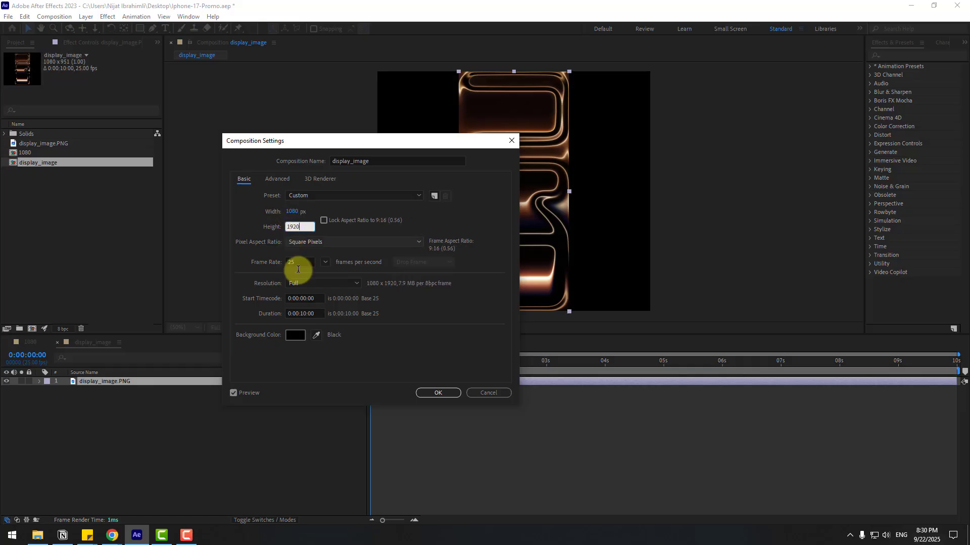
click(427, 390)
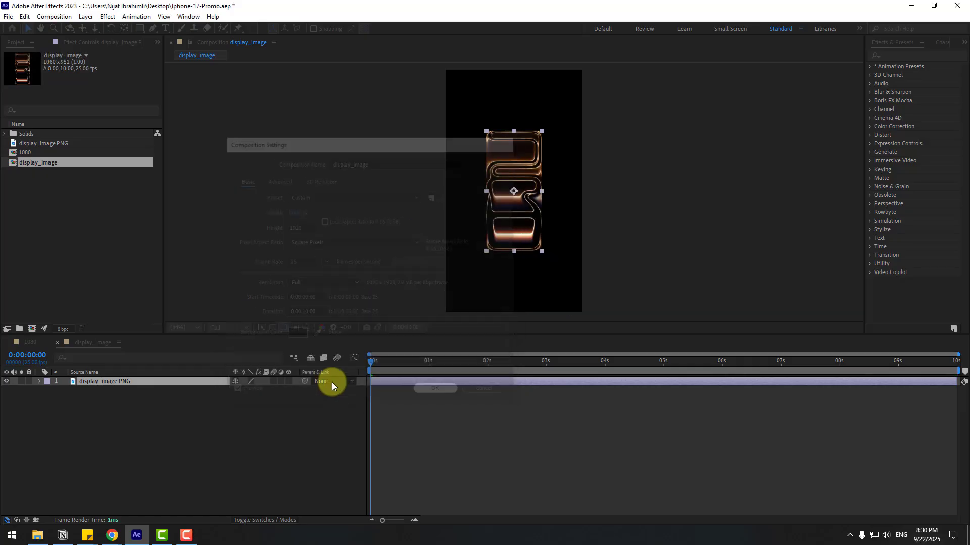
- Fit the display image layer to fill the composition
right_click(129, 378)
mouse_move(216, 121)
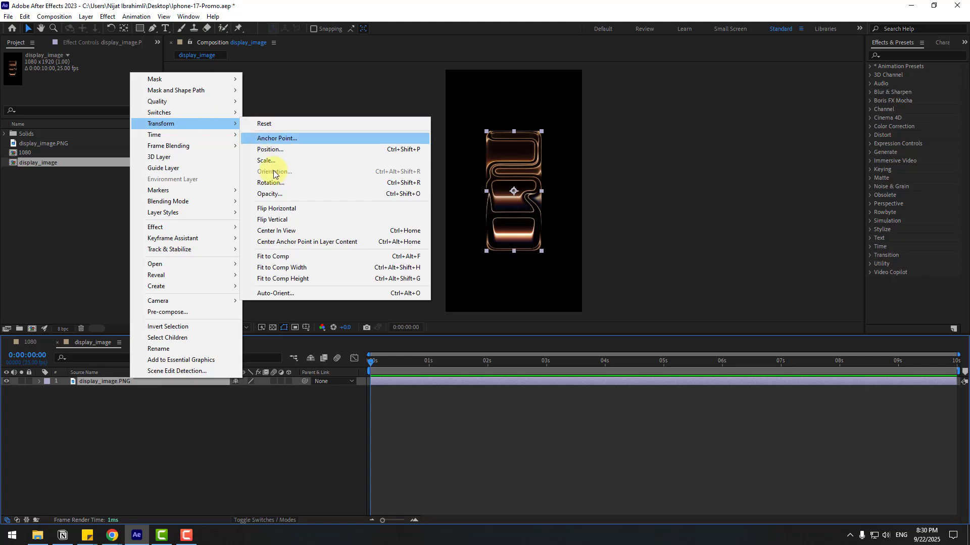
click(281, 256)
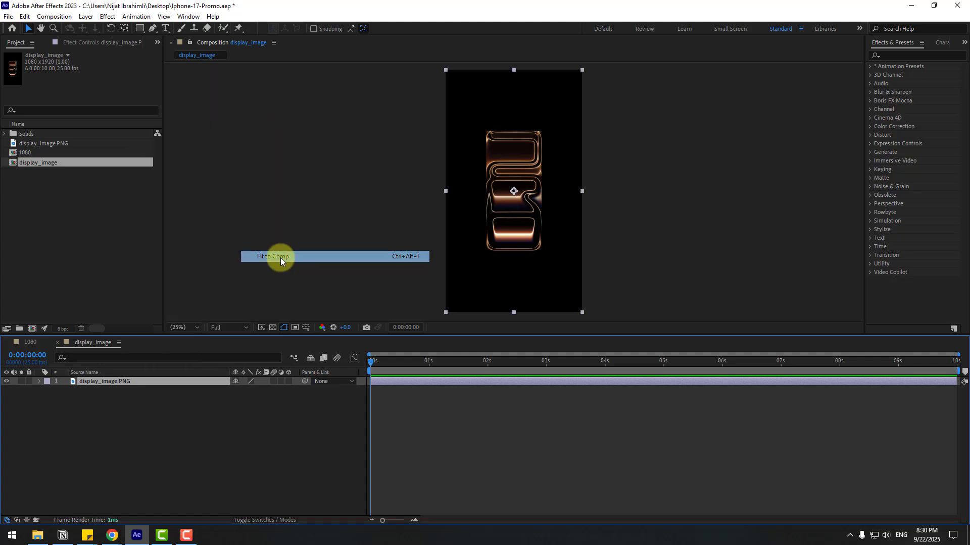
- Add the display_image comp to the 1080 comp as a hidden layer
click(29, 345)
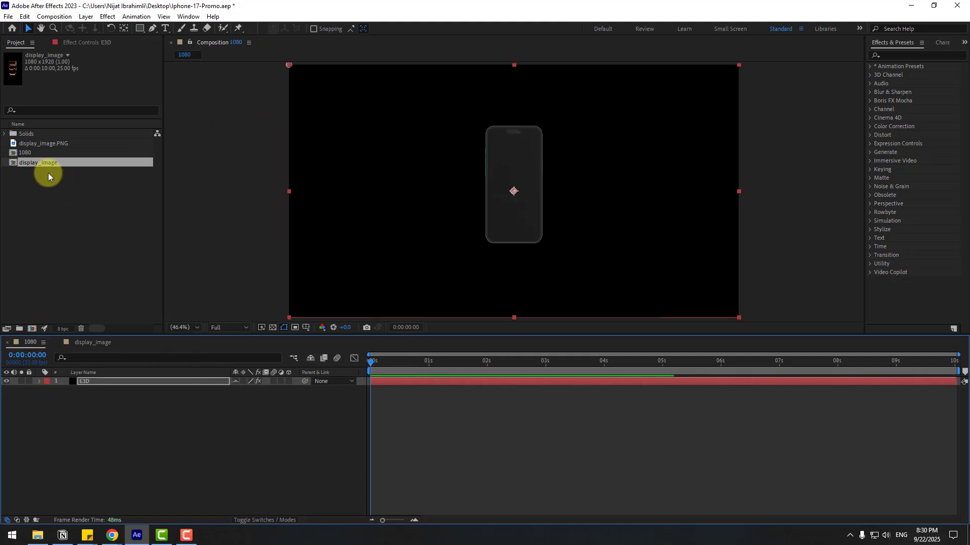
drag(40, 164, 144, 409)
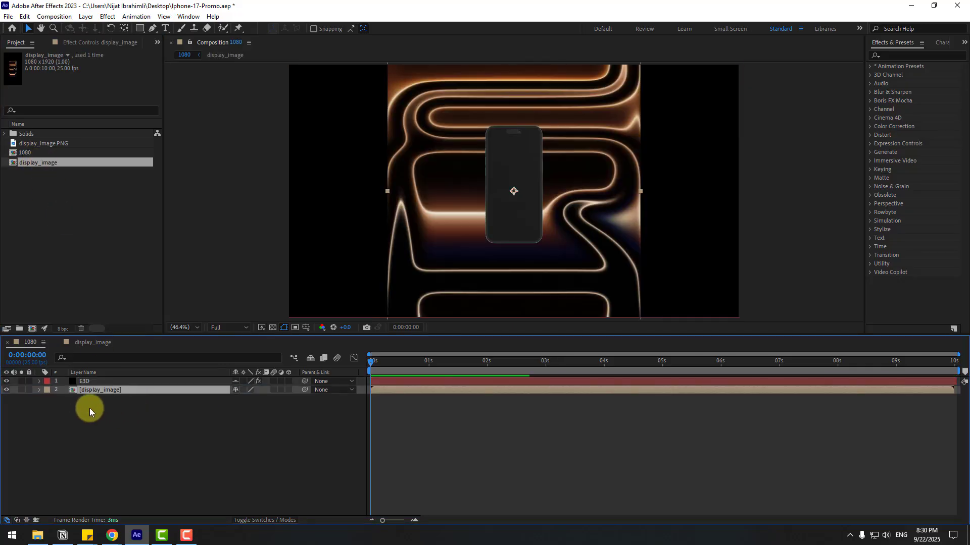
click(7, 390)
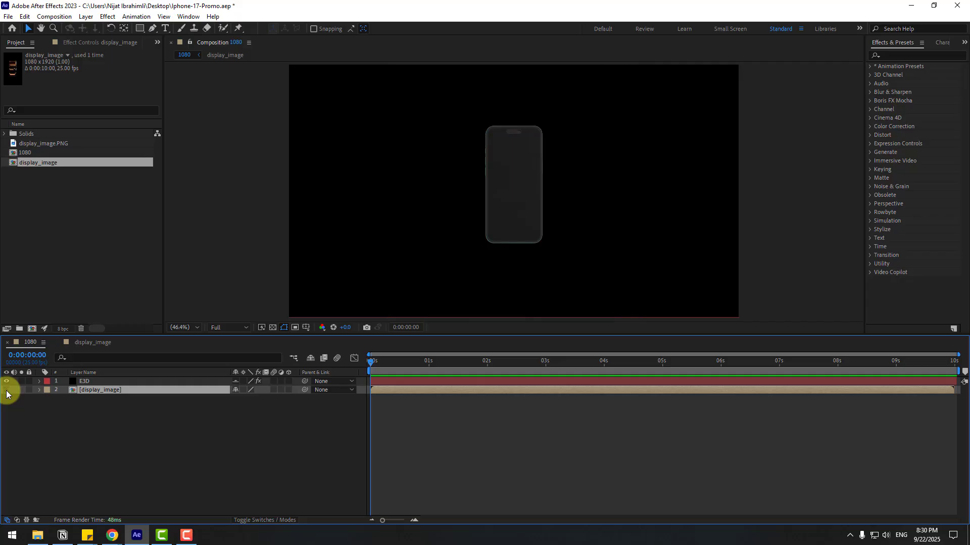
- Set E3D's Element Custom Texture Map Layer 1 to display_image
click(80, 382)
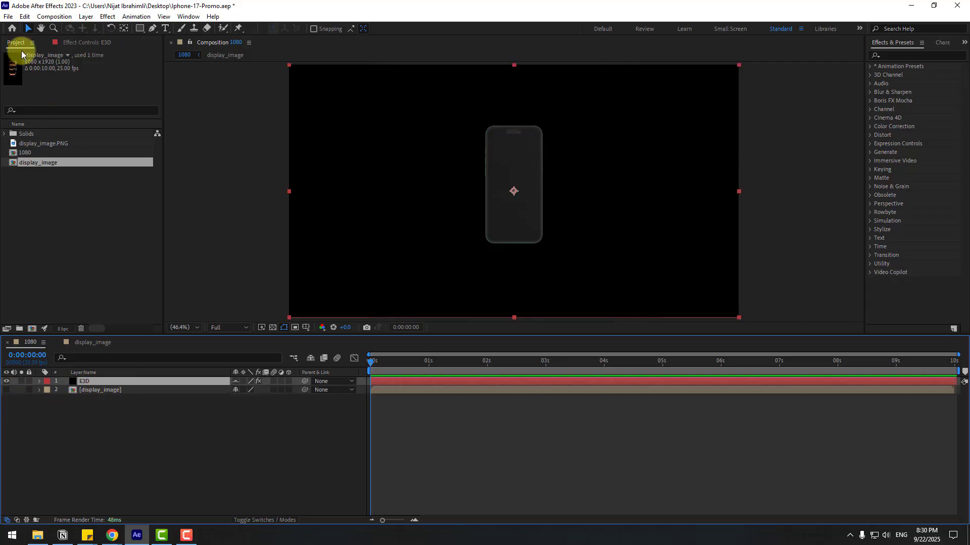
click(76, 43)
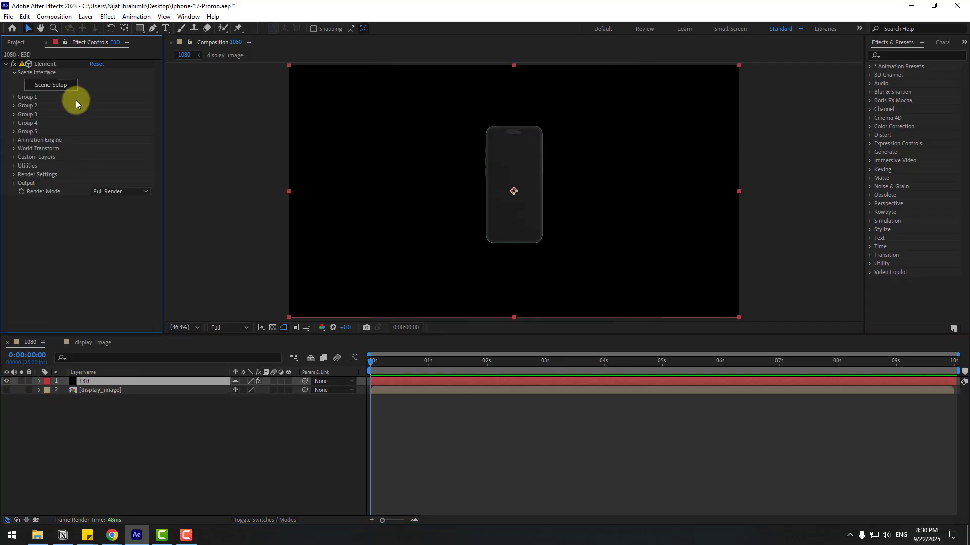
click(13, 157)
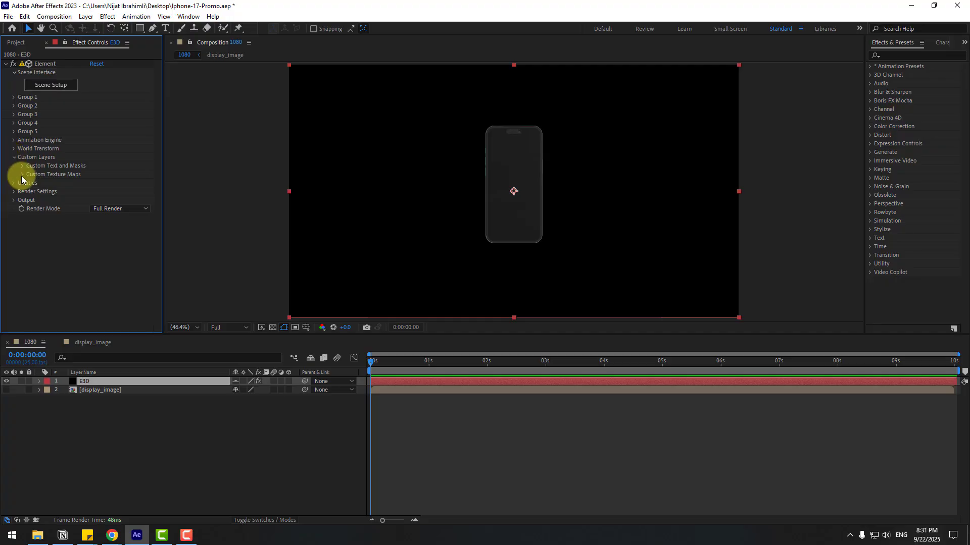
click(22, 175)
scroll(27, 184, down, 1)
click(99, 159)
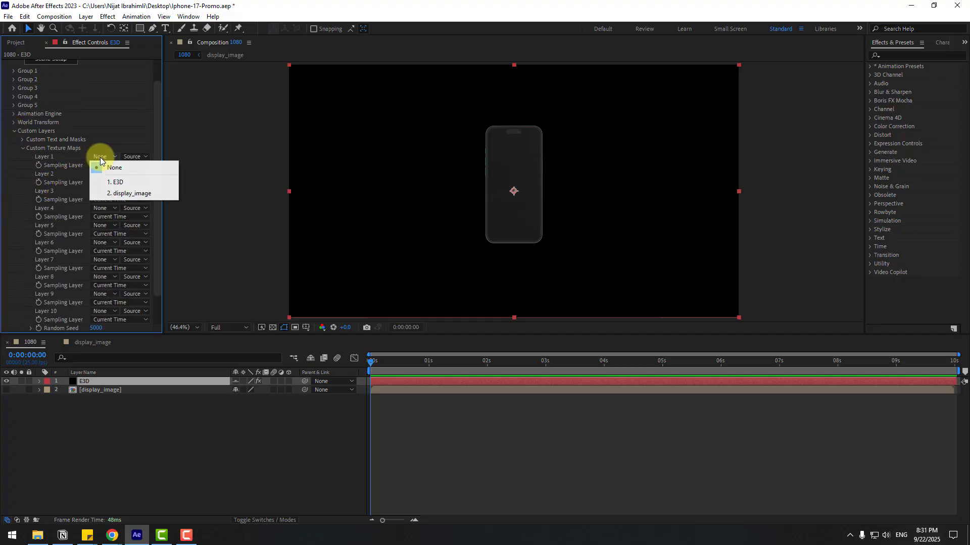
click(153, 194)
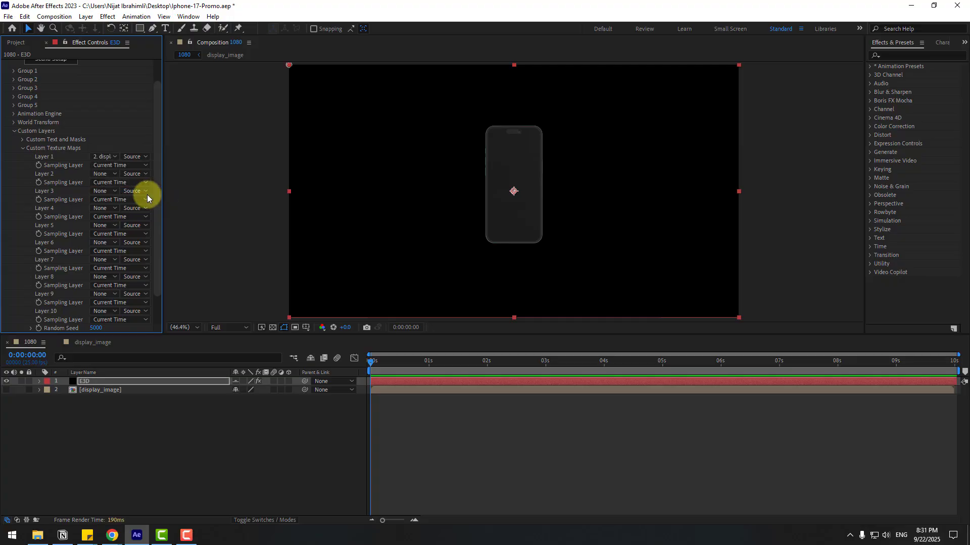
scroll(68, 223, up, 1)
- Give the screen's Material.003 a Custom Layer 1 diffuse texture
click(52, 88)
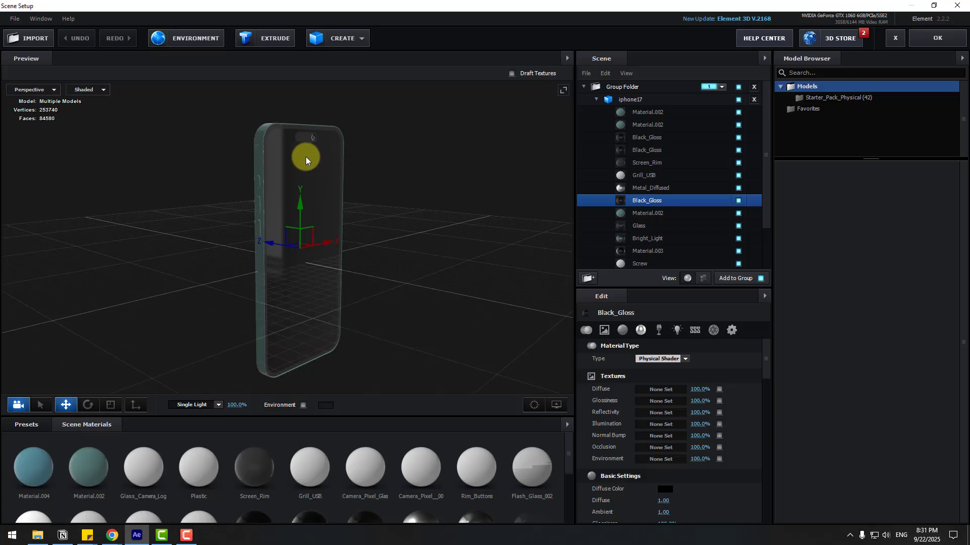
click(306, 160)
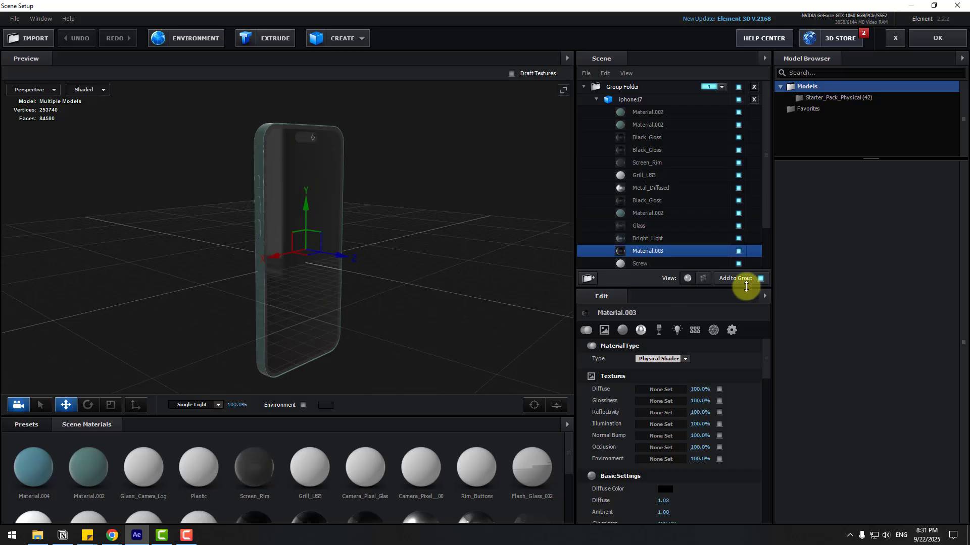
drag(353, 259, 375, 263)
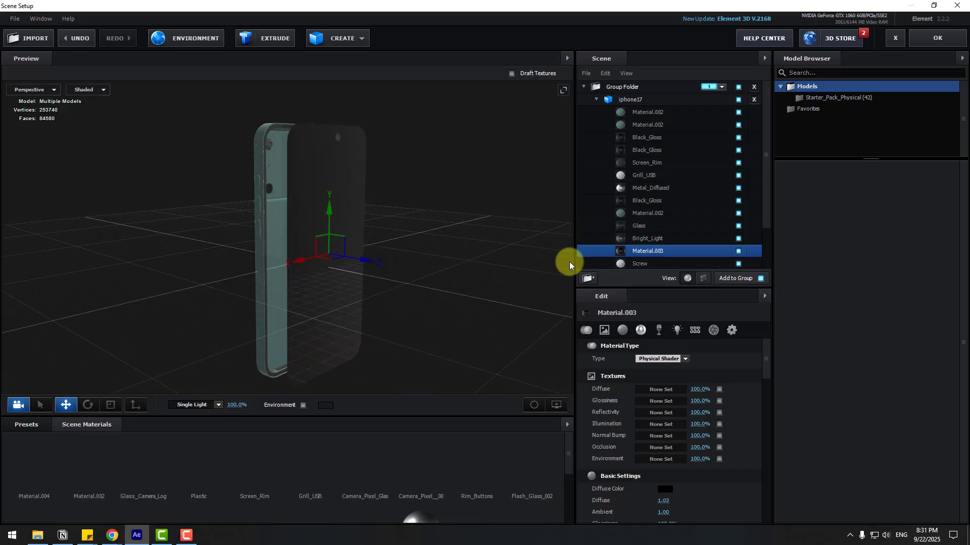
key(ctrl+z)
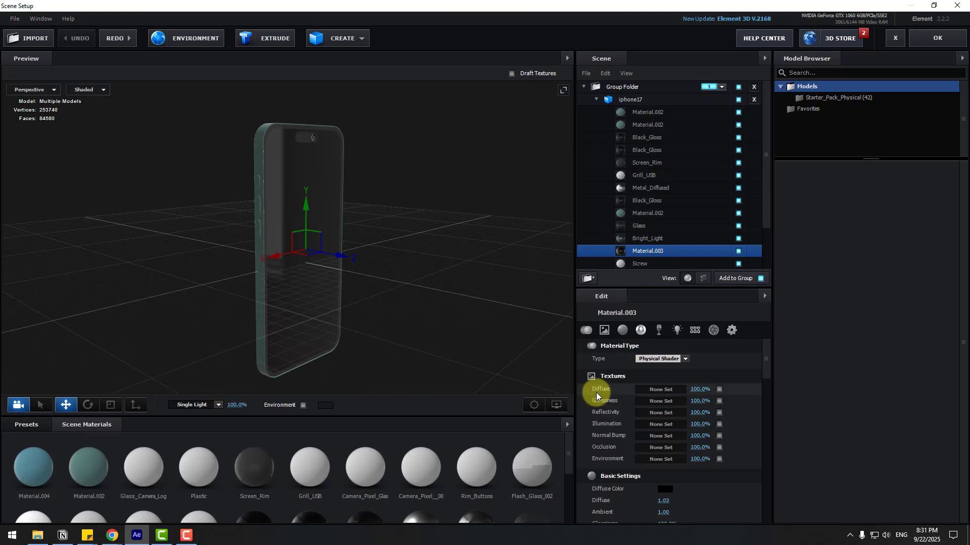
click(650, 390)
click(656, 331)
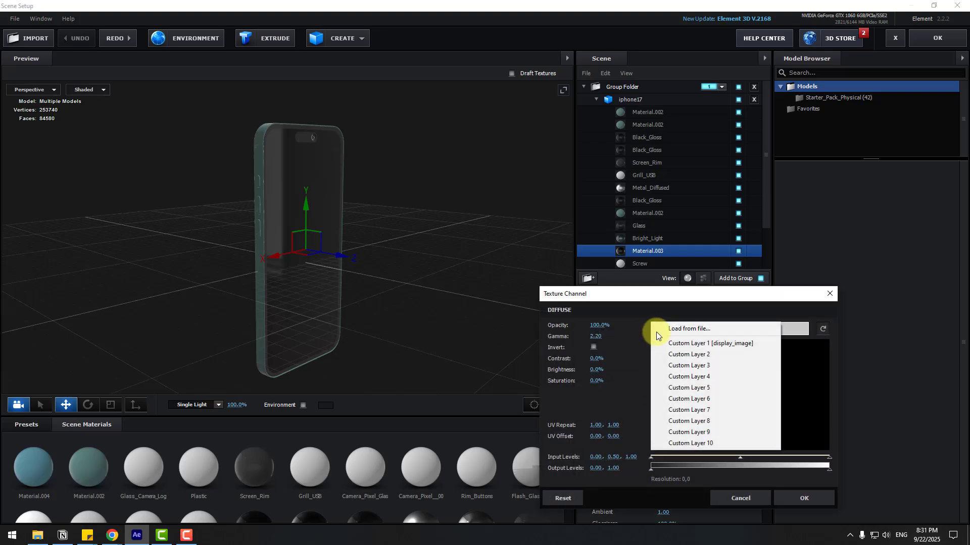
click(733, 344)
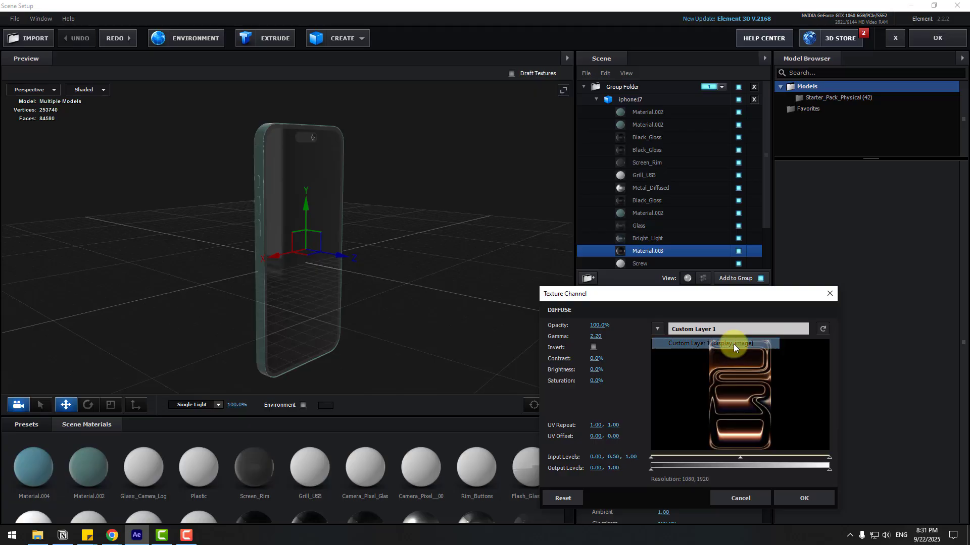
click(791, 497)
drag(470, 197, 438, 190)
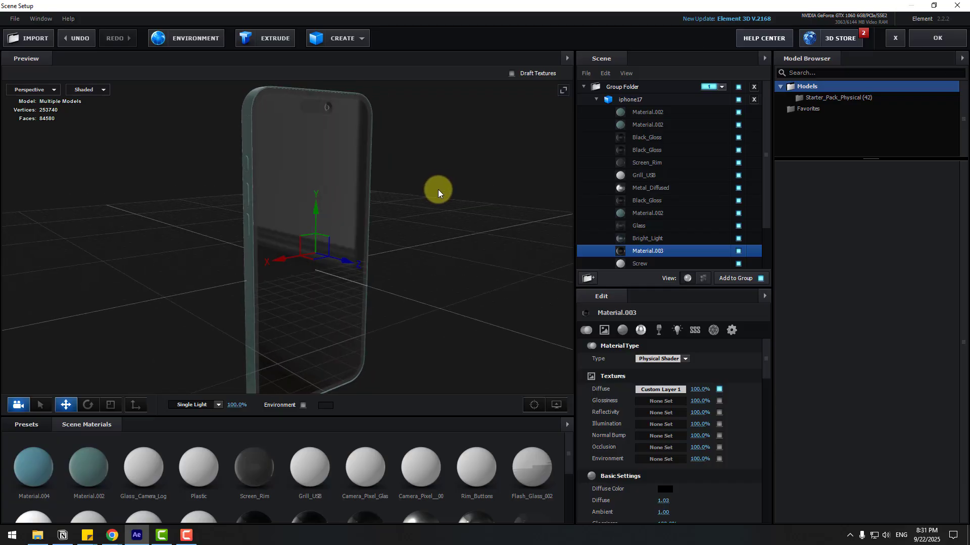
- Set Material.003's diffuse colour to white
click(663, 489)
drag(667, 469, 562, 365)
click(738, 513)
drag(358, 269, 412, 203)
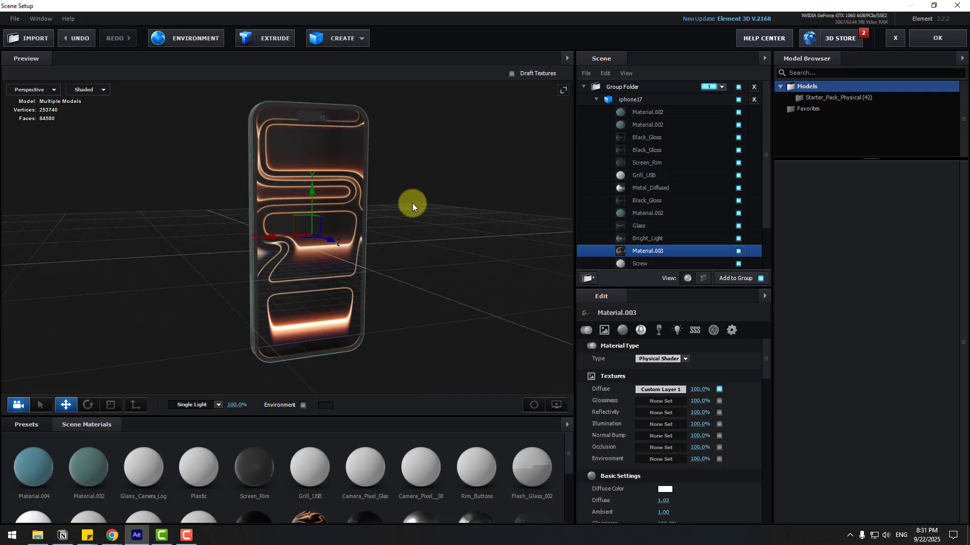
- Keep the iphone17 model's UV mapping set to Box
click(632, 101)
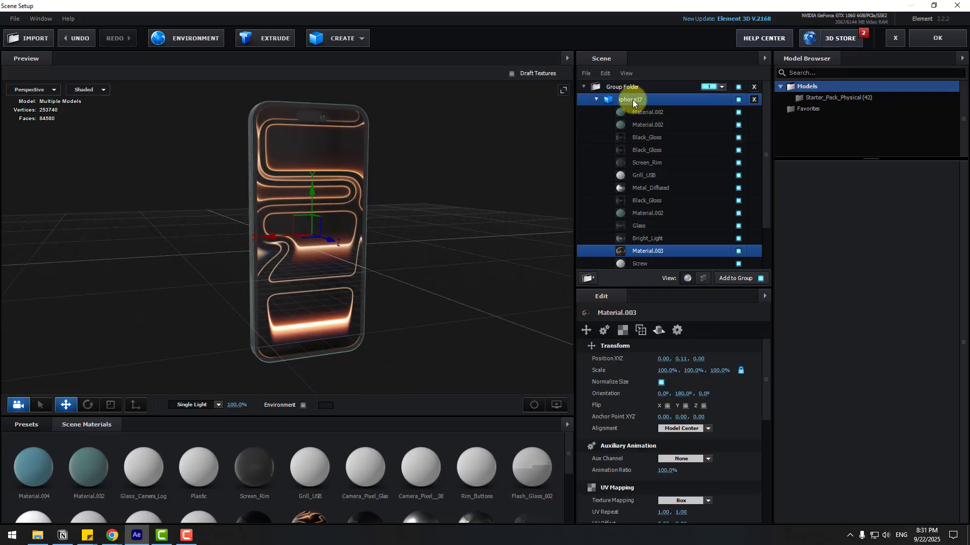
click(624, 331)
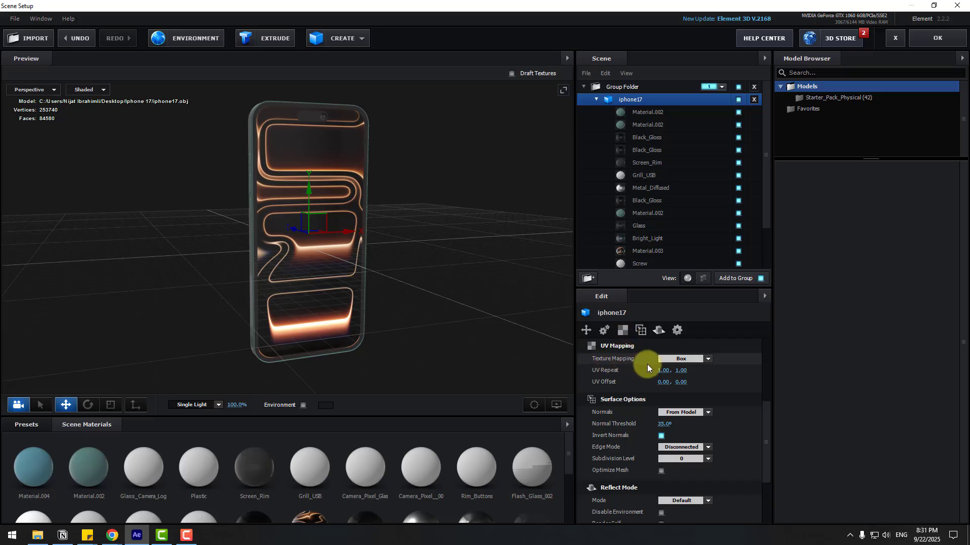
click(668, 359)
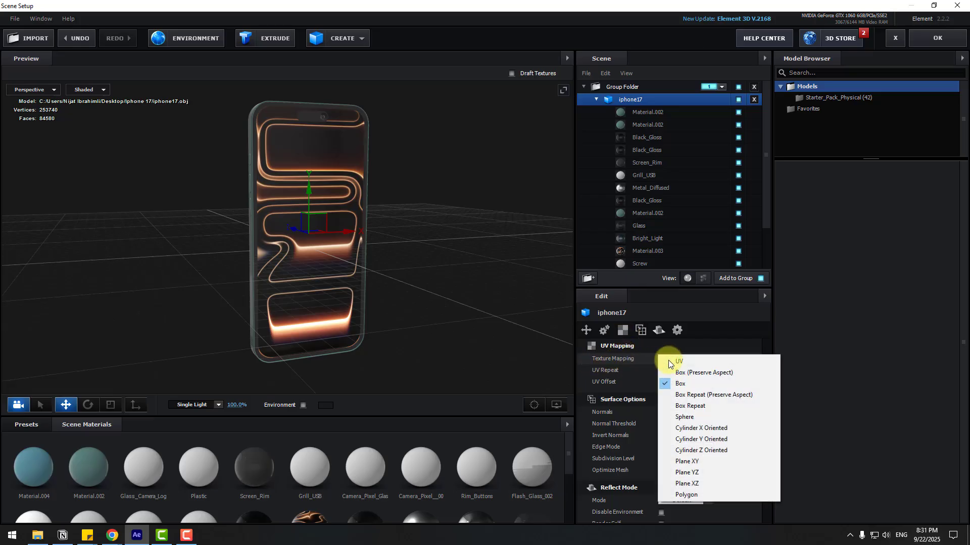
click(681, 383)
- Apply the BackLight_2K_18 environment as the visible backdrop and return to After Effects
click(19, 430)
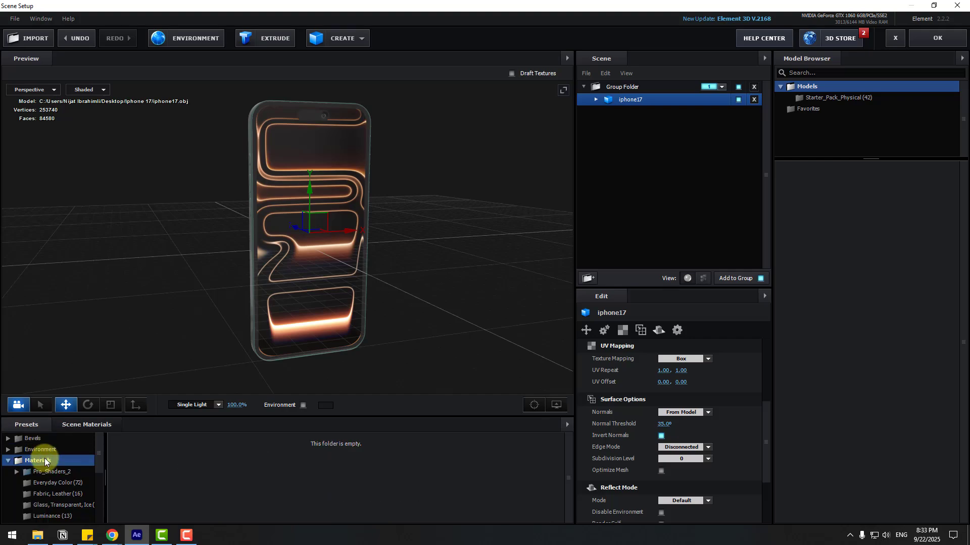
click(44, 450)
click(41, 460)
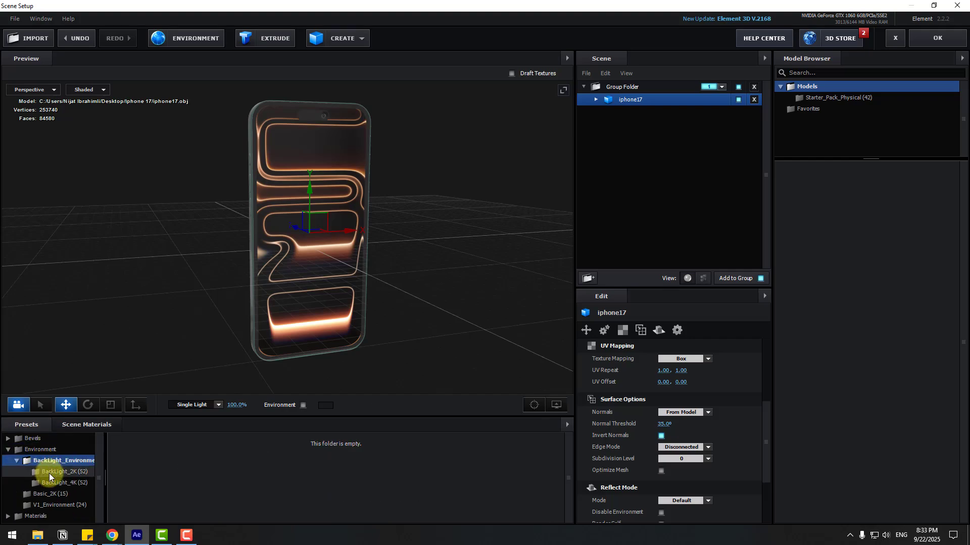
click(66, 471)
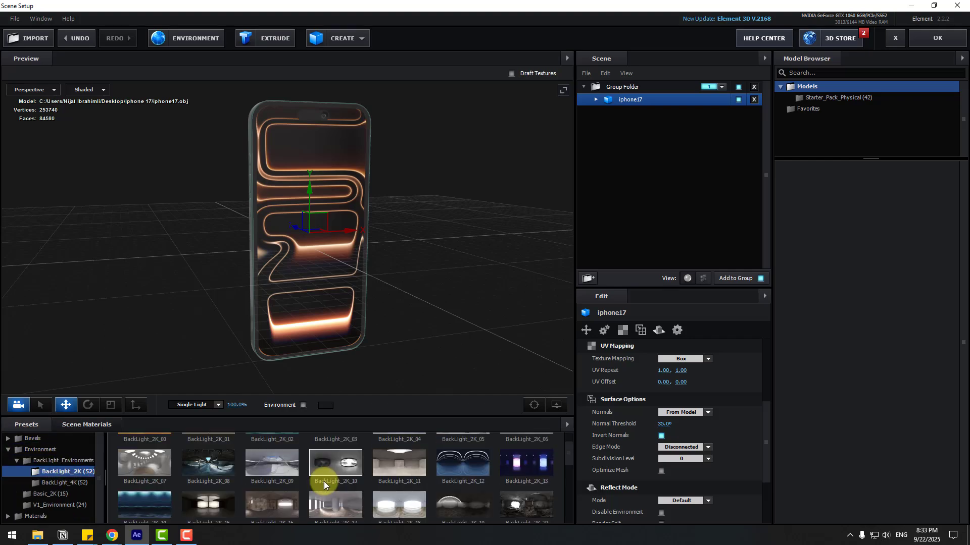
double_click(386, 504)
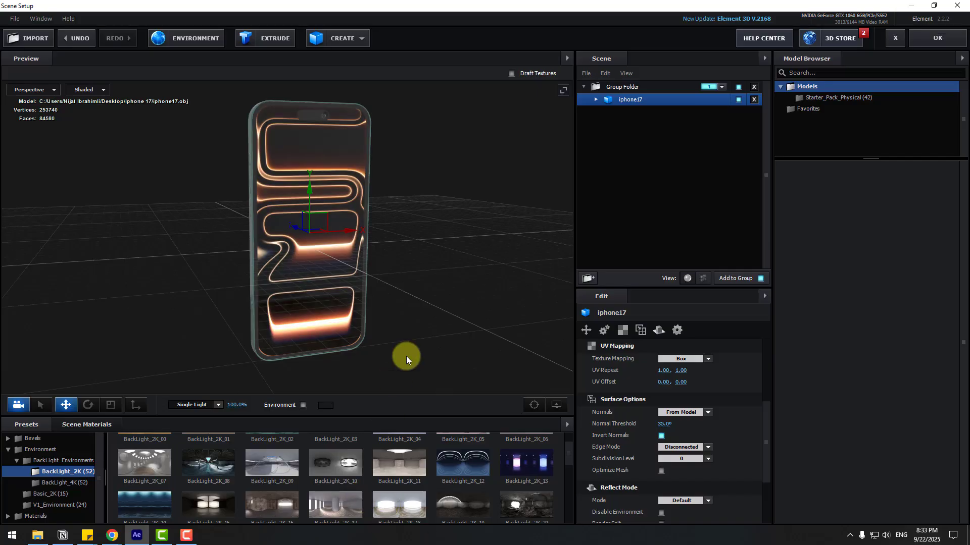
drag(406, 356, 574, 347)
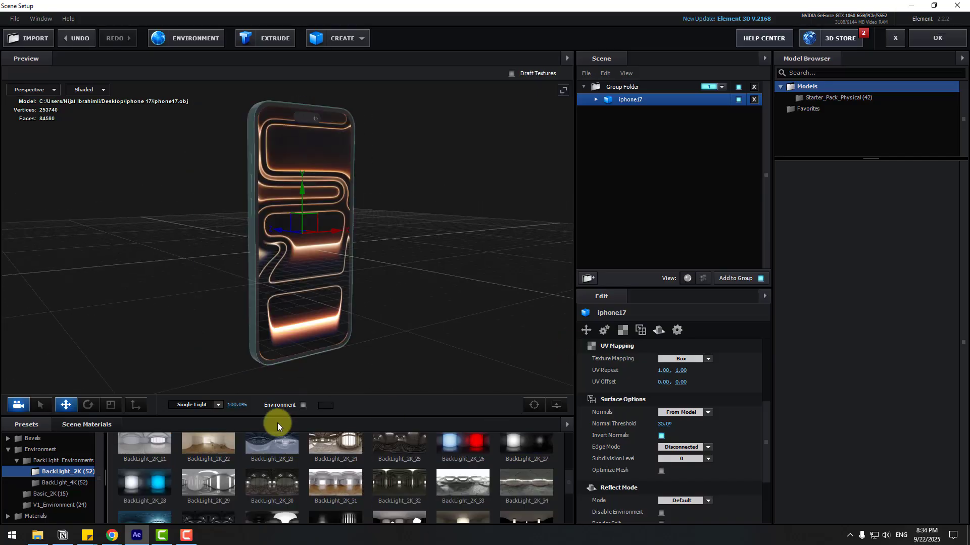
click(303, 405)
drag(322, 381, 553, 265)
click(937, 38)
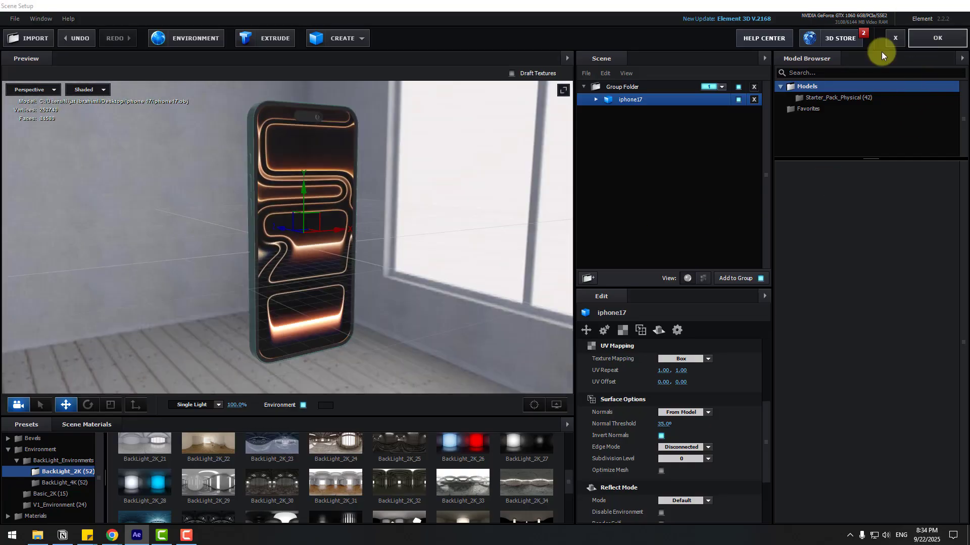
- Create a black solid named BG and move it beneath the E3D layer
click(145, 440)
right_click(145, 440)
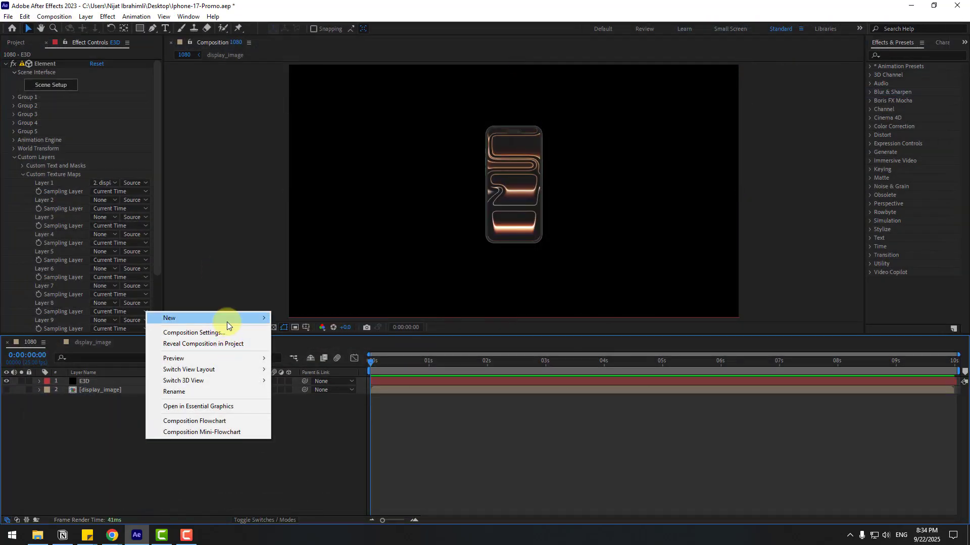
mouse_move(227, 318)
click(292, 343)
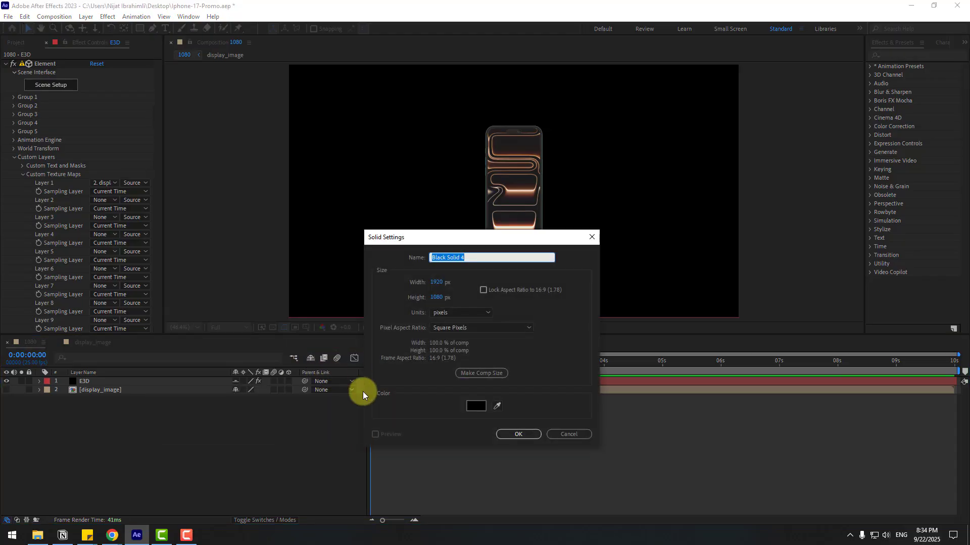
text(BG)
key(Return)
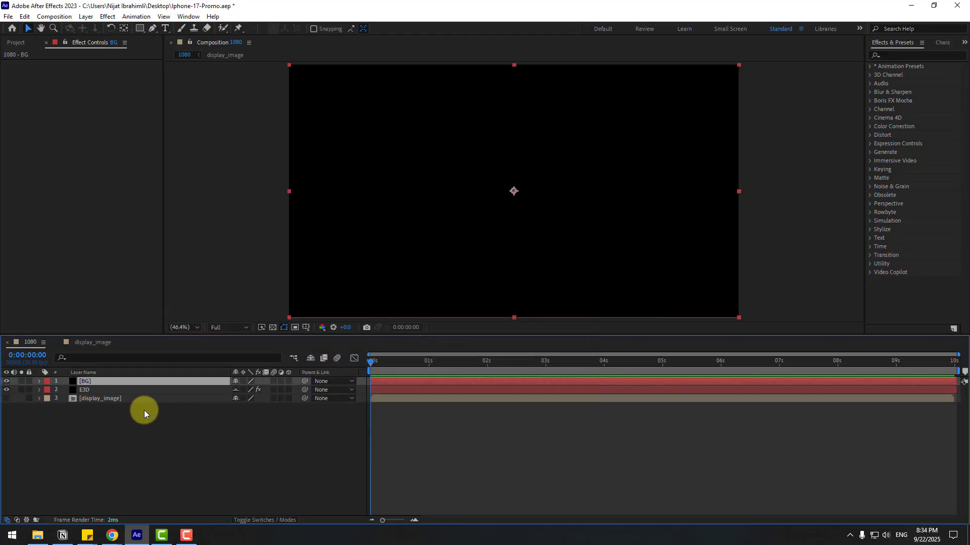
drag(93, 383, 95, 392)
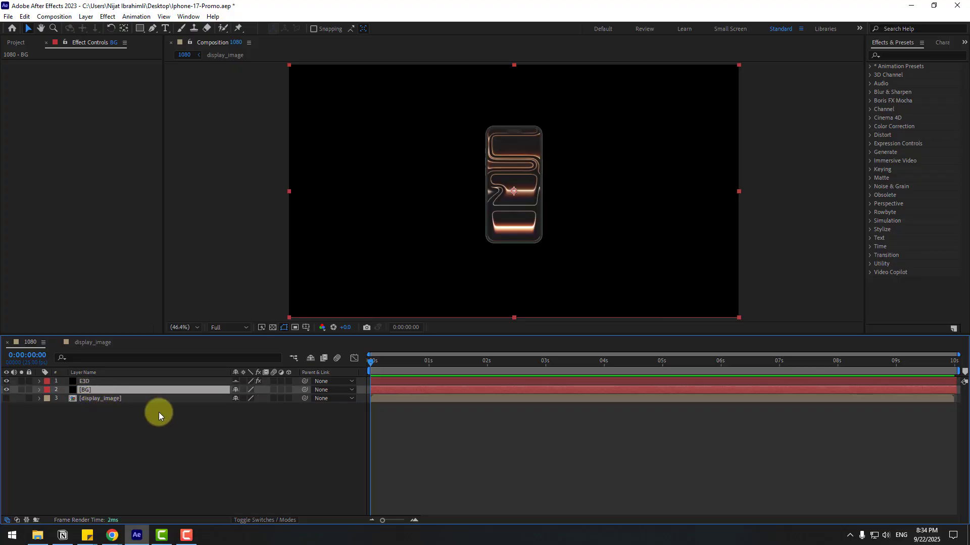
- Apply Gradient Ramp to BG with a grey end colour
click(901, 60)
text(grad)
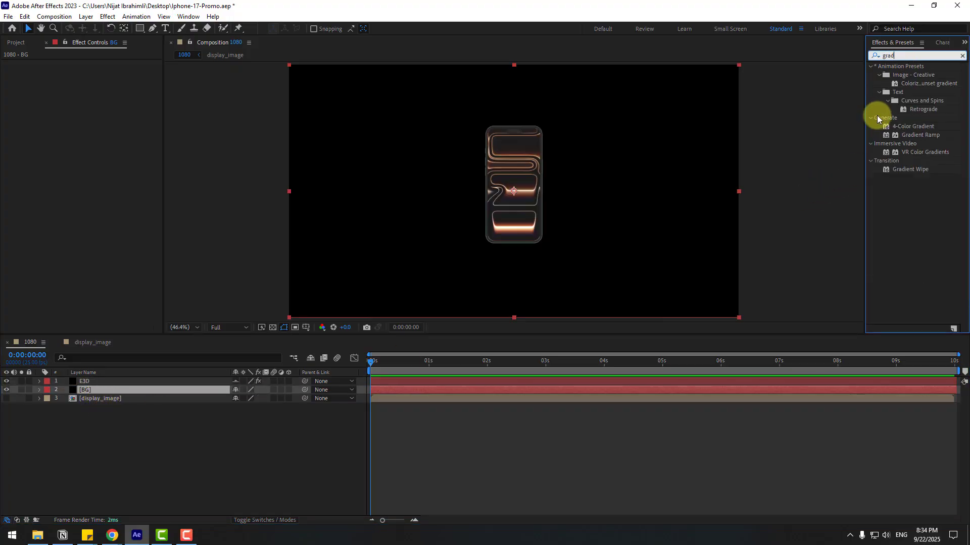
drag(909, 135, 86, 392)
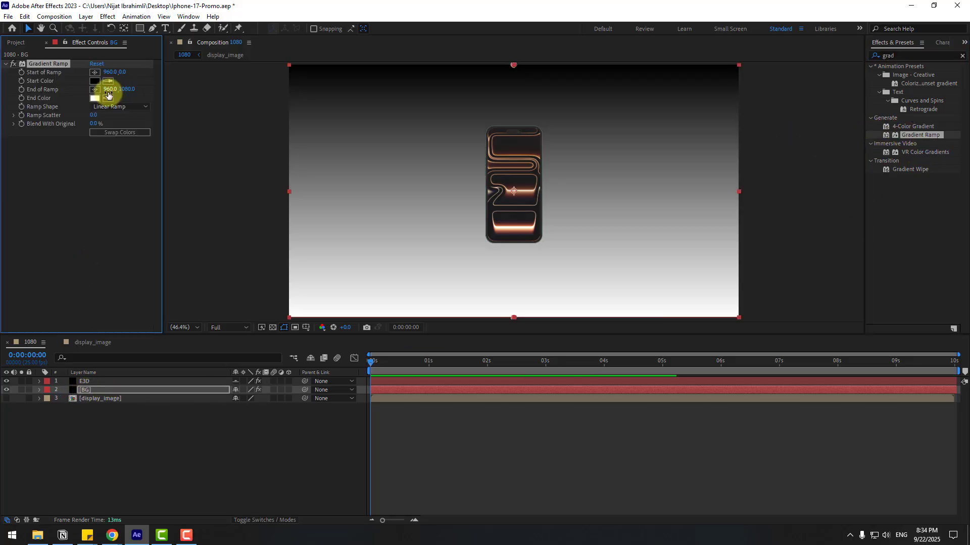
click(93, 98)
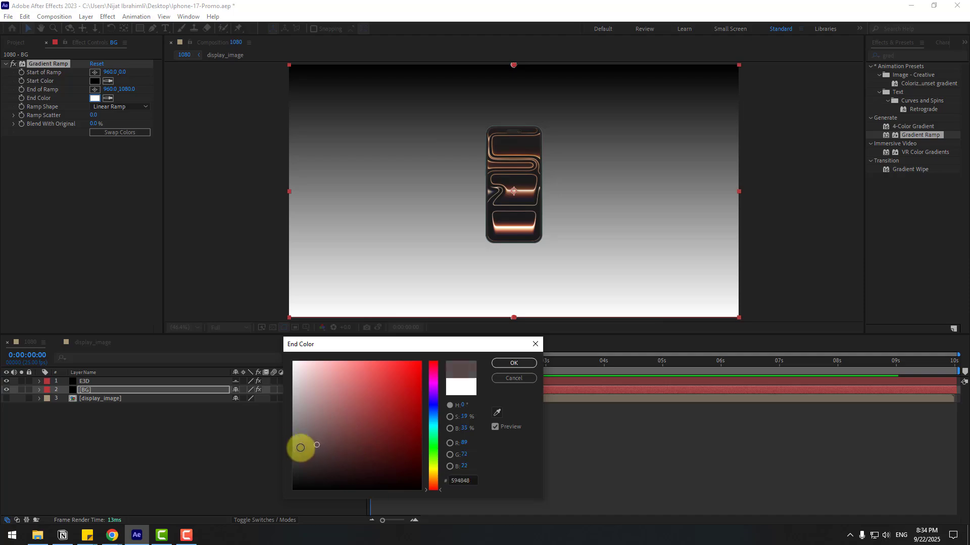
drag(301, 446, 276, 444)
click(495, 364)
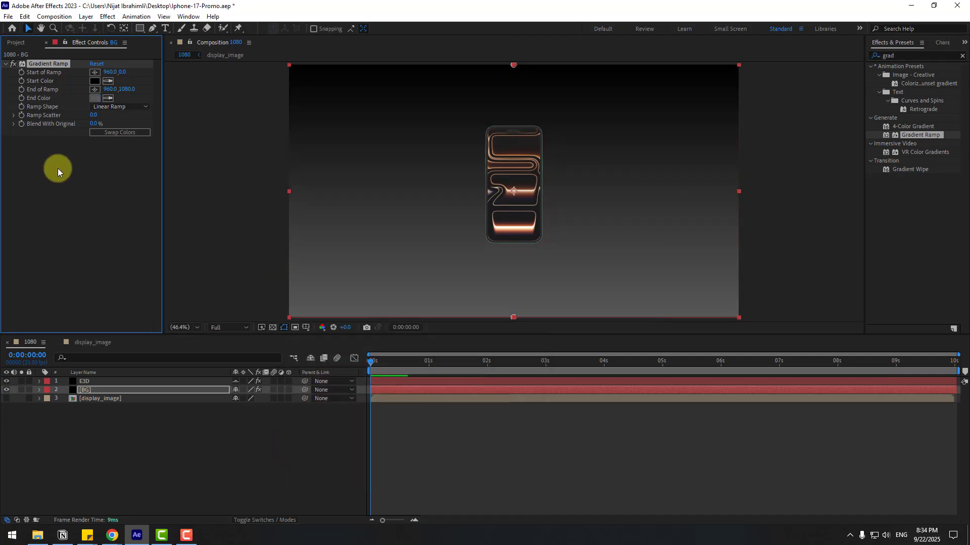
- Make the ramp radial with swapped colours, centred on the phone
click(102, 107)
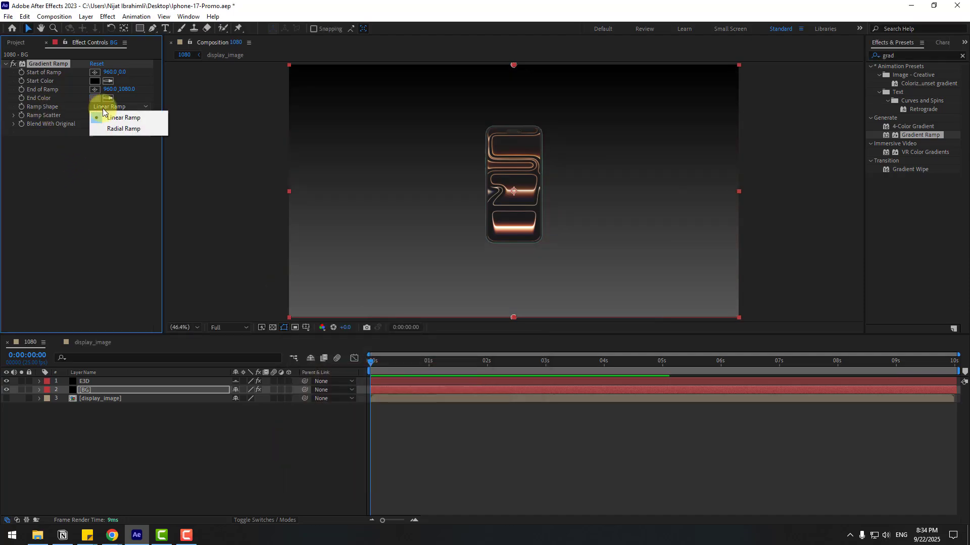
click(126, 130)
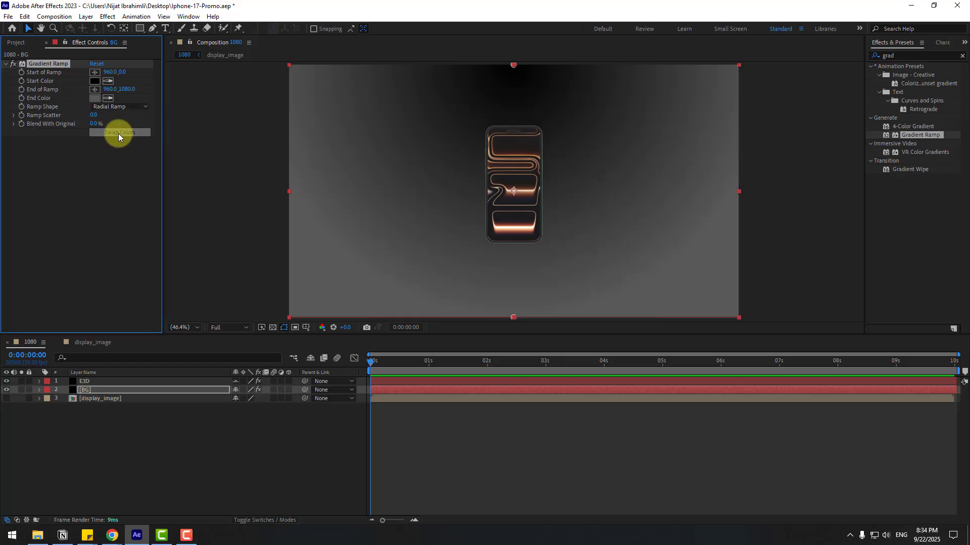
click(118, 133)
drag(514, 66, 515, 157)
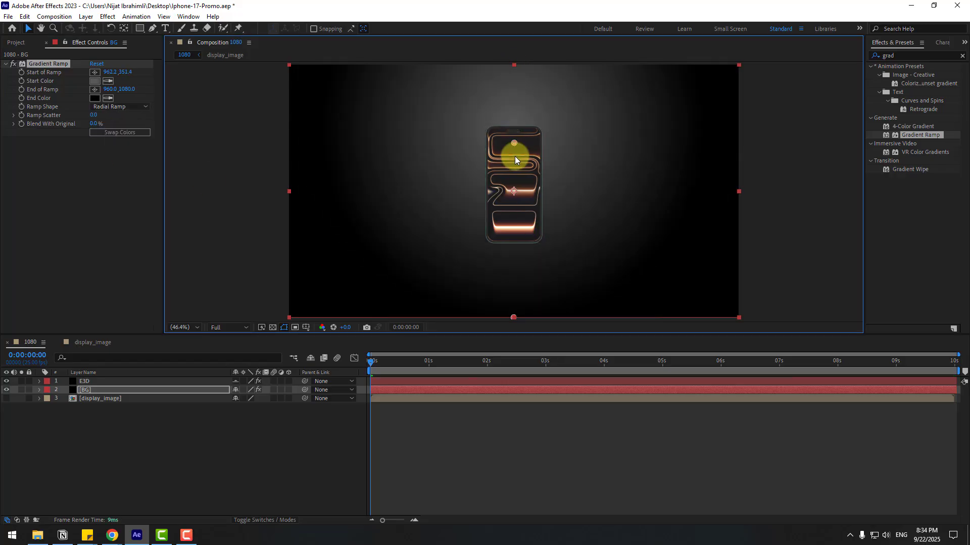
drag(514, 318, 493, 438)
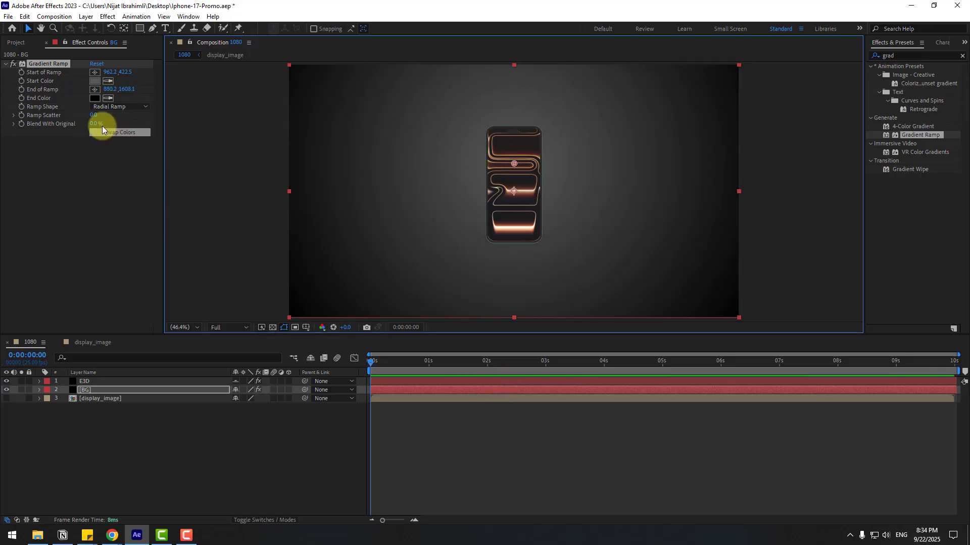
- Set the gradient's Ramp Scatter to 200
click(93, 115)
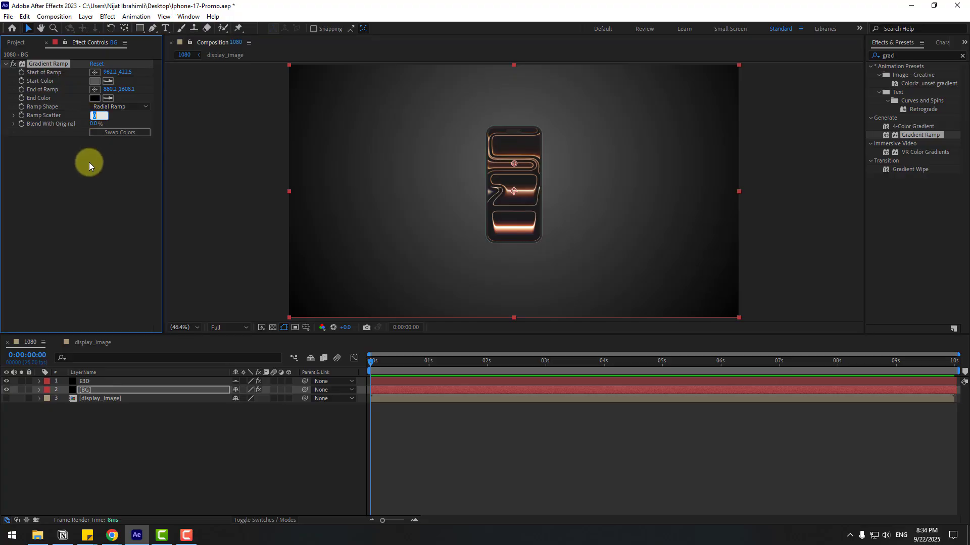
text(200)
key(Return)
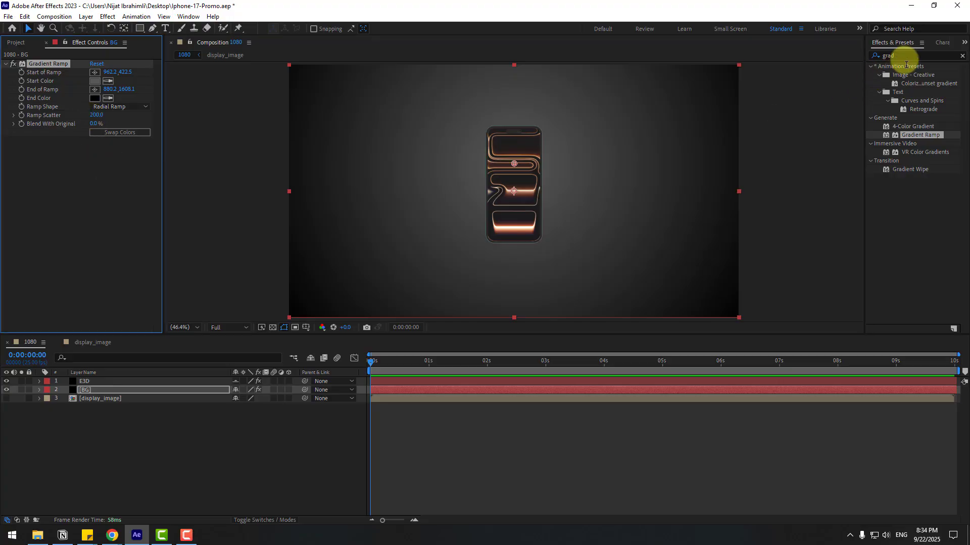
click(888, 55)
- Apply the Noise effect to BG with Amount of Noise at 1%
text(oise)
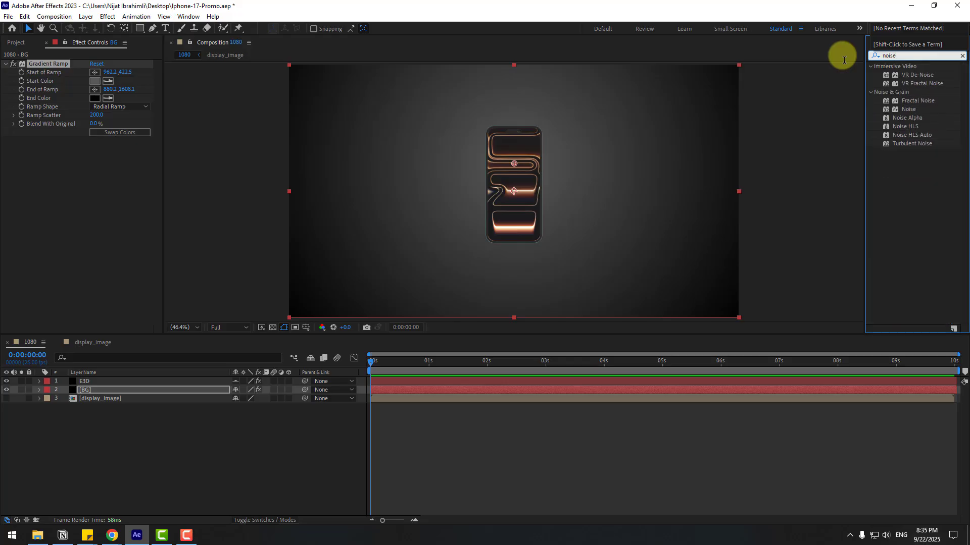
drag(902, 110, 86, 392)
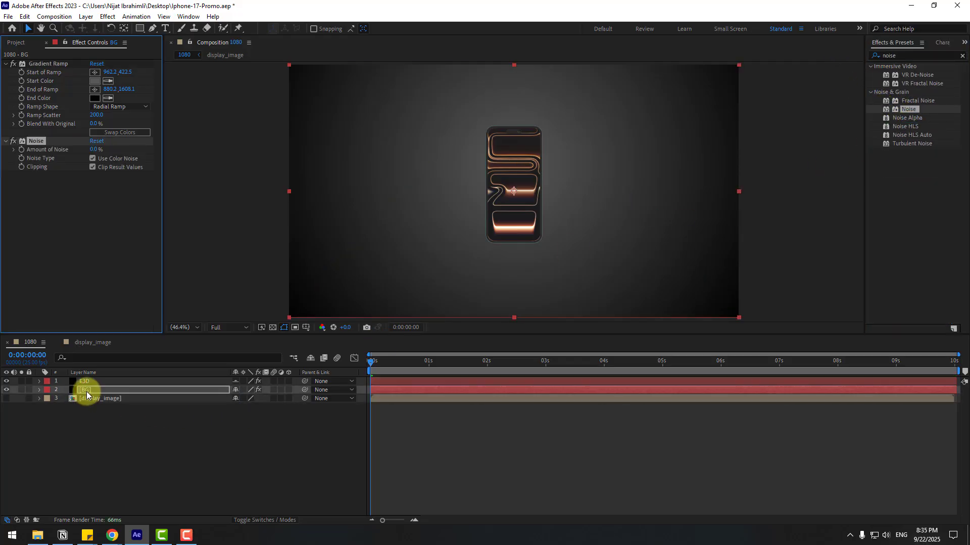
scroll(598, 232, up, 4)
drag(304, 201, 622, 197)
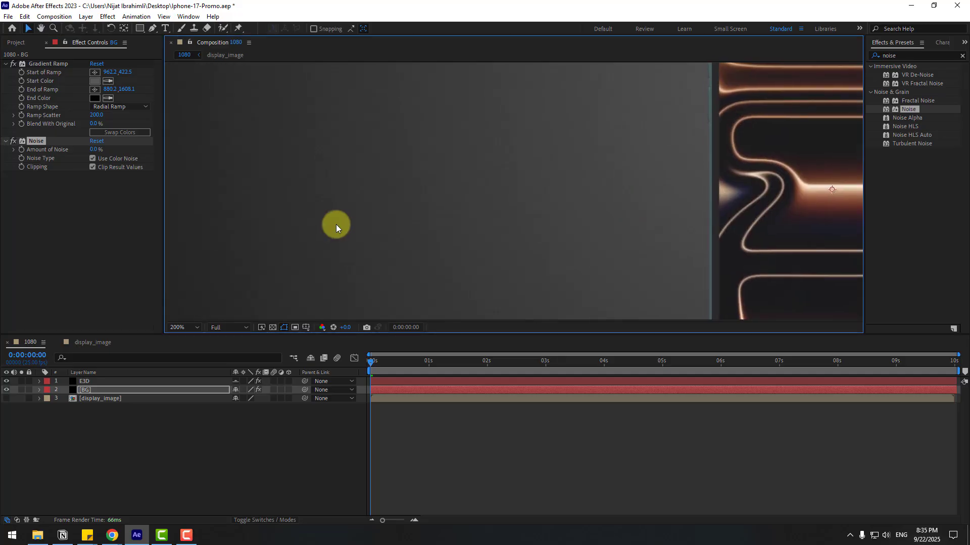
drag(94, 151, 130, 187)
scroll(331, 217, down, 4)
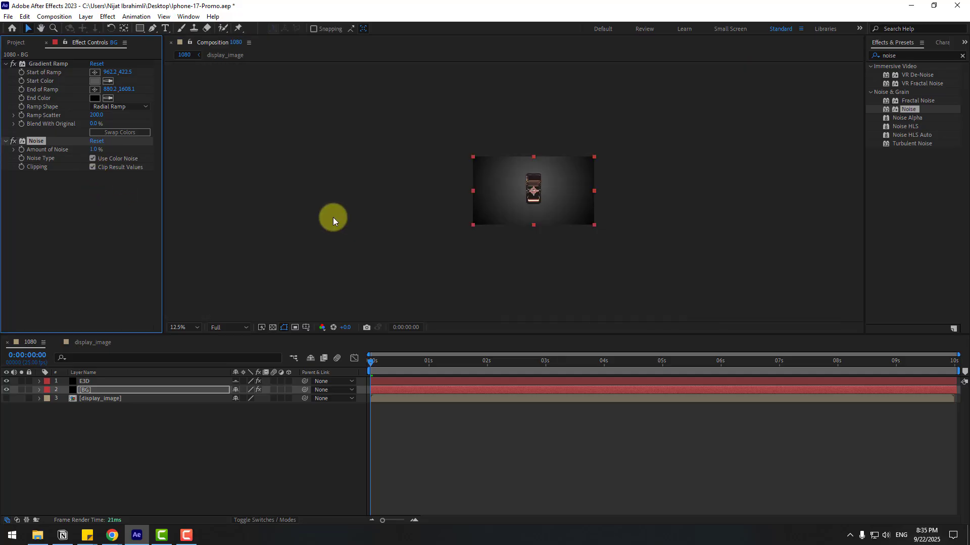
click(185, 329)
- Darken the Gradient Ramp start colour to 2A2A2A
click(101, 390)
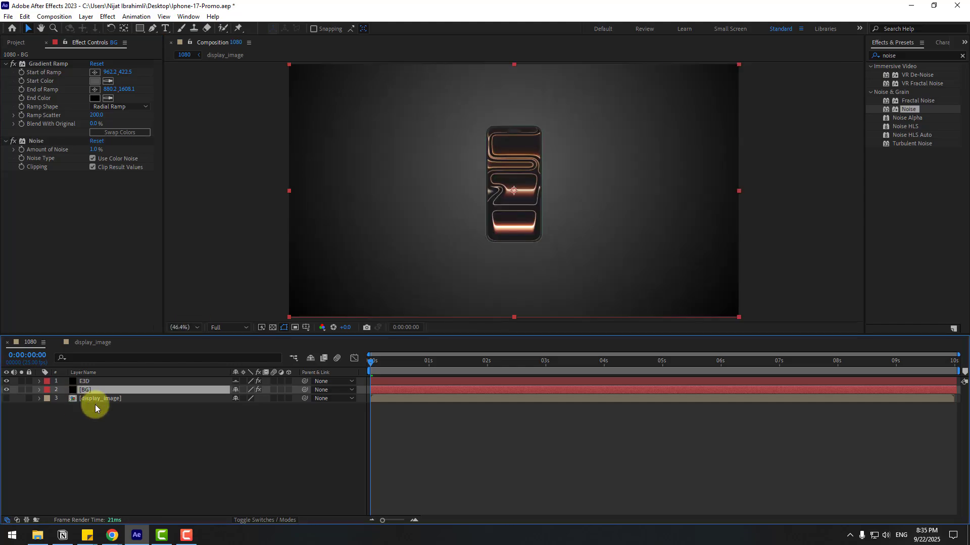
click(94, 81)
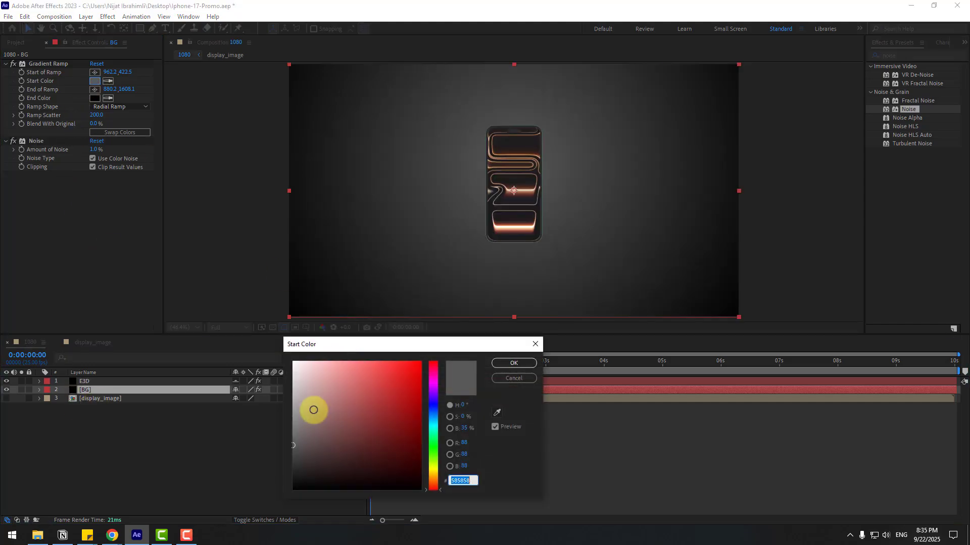
drag(298, 463, 287, 468)
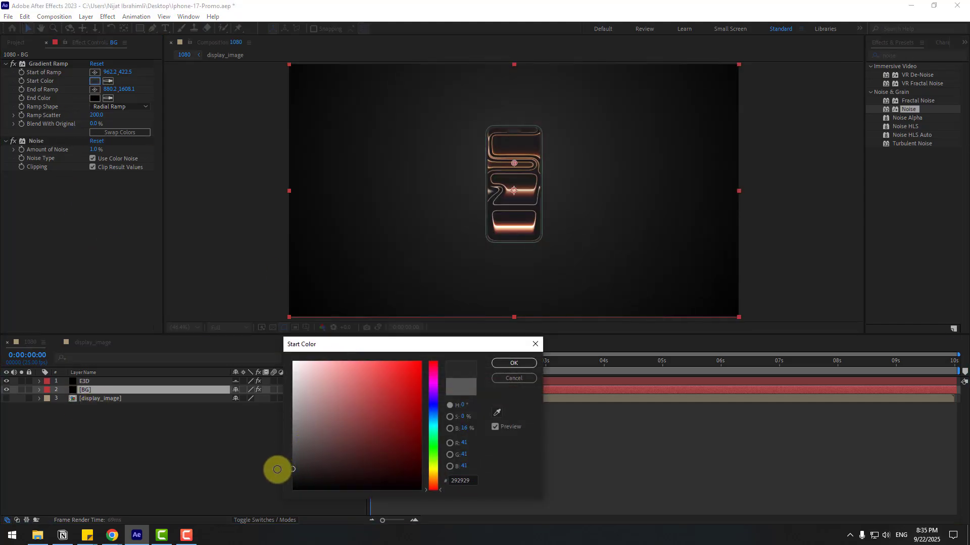
click(525, 364)
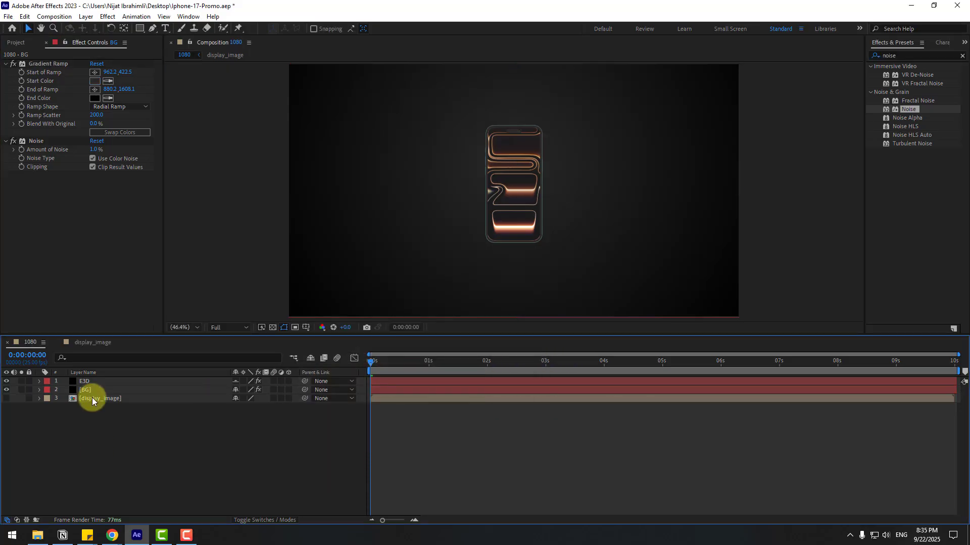
- In E3D's World Transform, set World Position Z to -530 and World Position XY to 0, 734
click(83, 382)
click(15, 157)
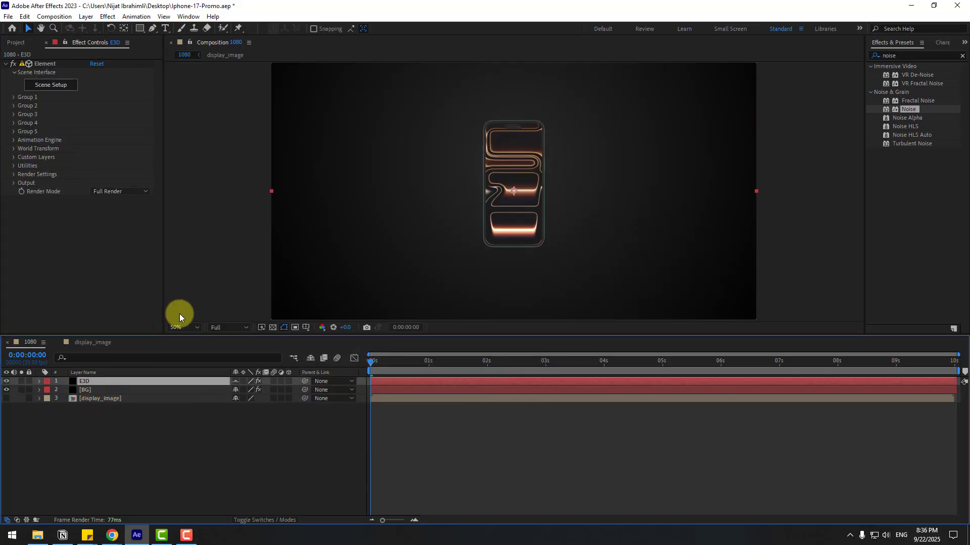
click(15, 149)
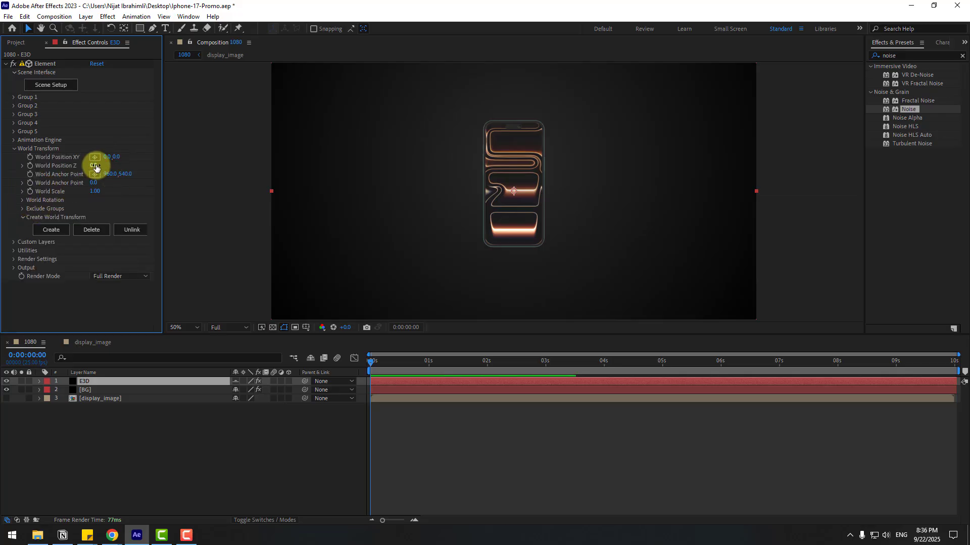
drag(96, 167, 55, 167)
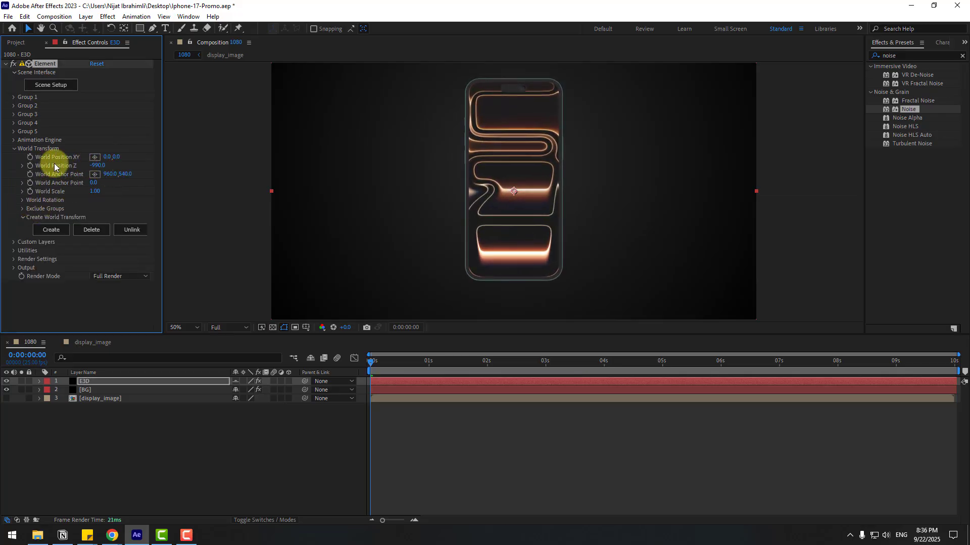
mouse_move(117, 158)
mouse_down()
mouse_move(130, 158)
mouse_move(110, 165)
mouse_move(119, 156)
mouse_move(132, 171)
mouse_up()
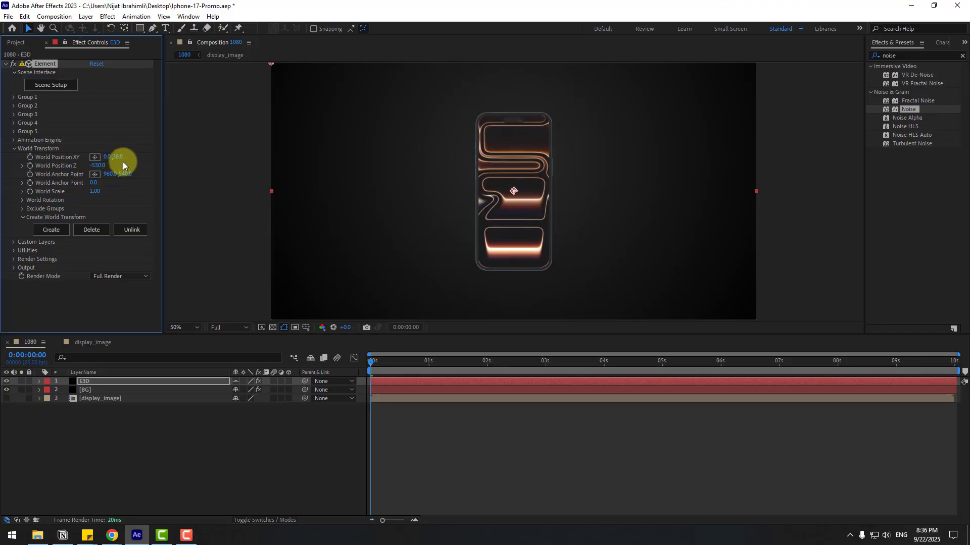
drag(202, 160, 467, 159)
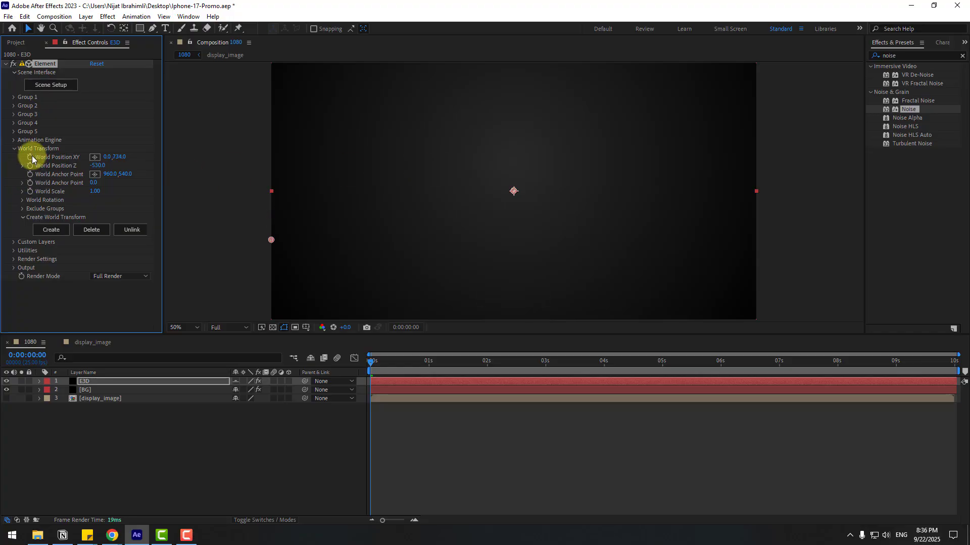
- Keyframe E3D's World Position XY rising from 0, 734 to 0, 17 at frame 12
click(89, 381)
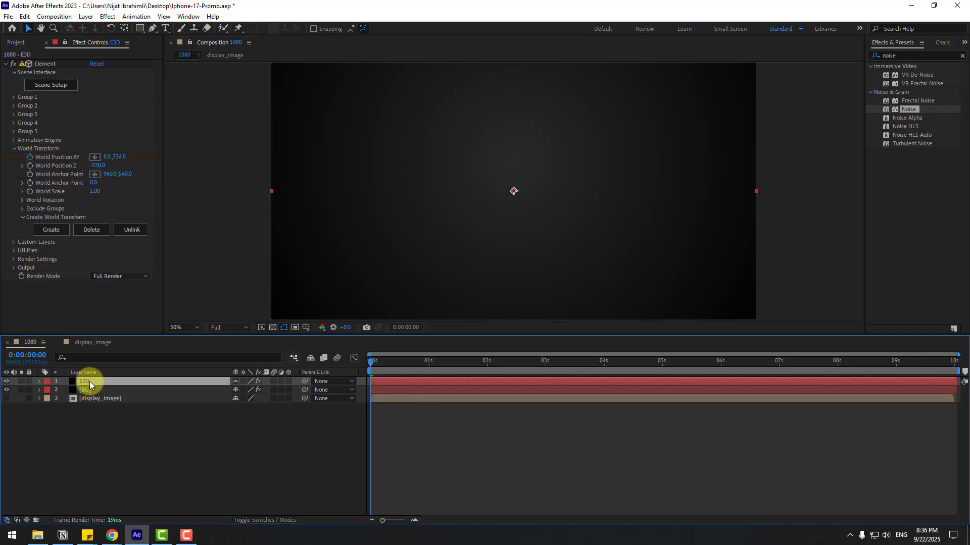
key(u)
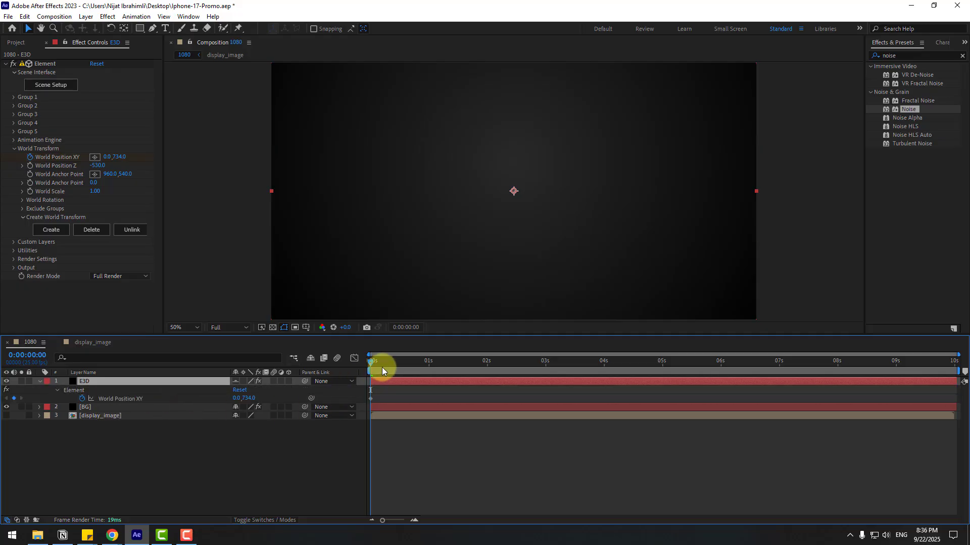
drag(378, 372, 393, 372)
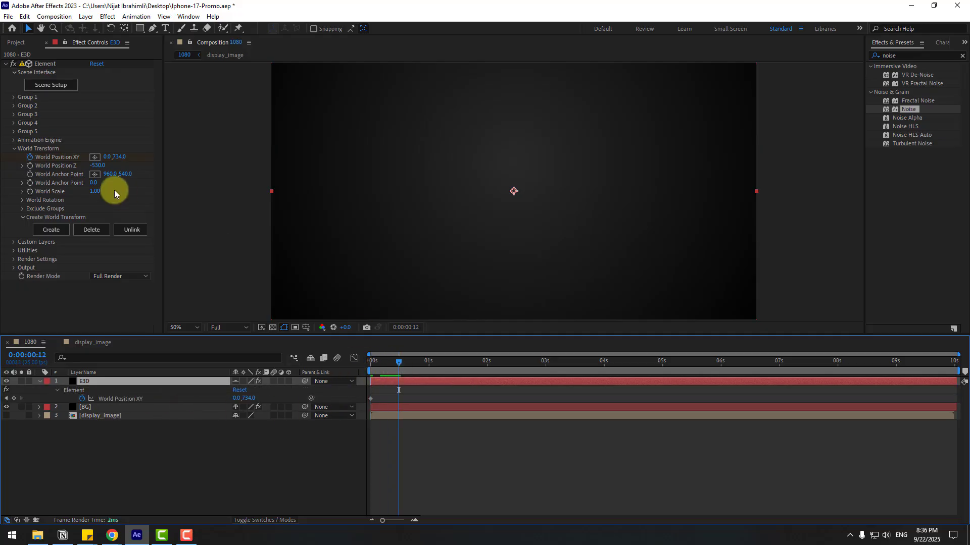
drag(120, 160, 10, 157)
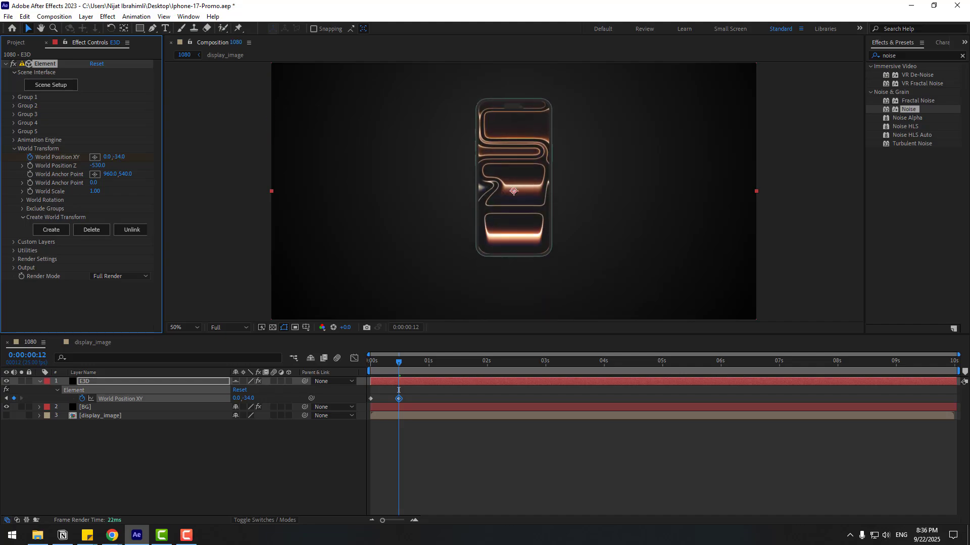
click(409, 390)
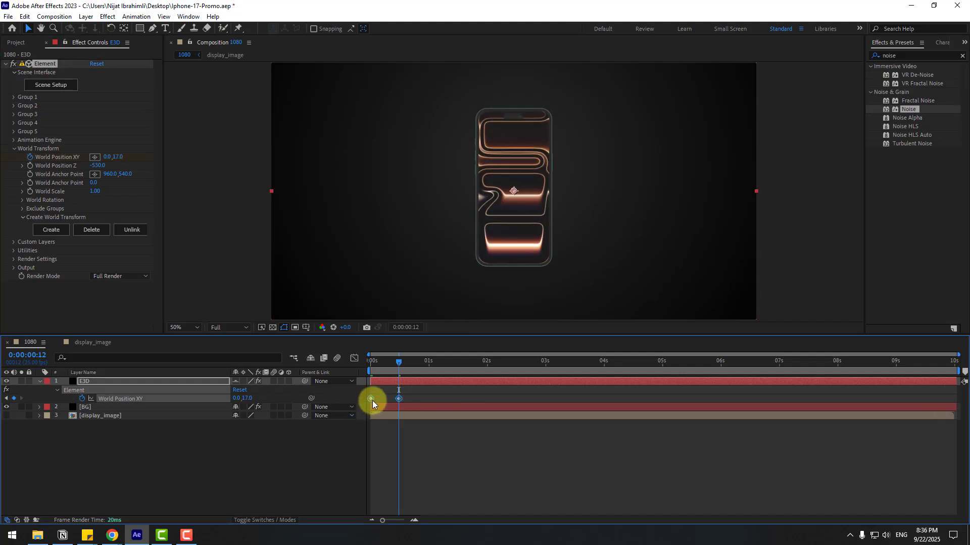
- Apply Easy Ease to both position keyframes and show the speed graph
right_click(372, 400)
mouse_move(376, 396)
click(521, 427)
click(354, 358)
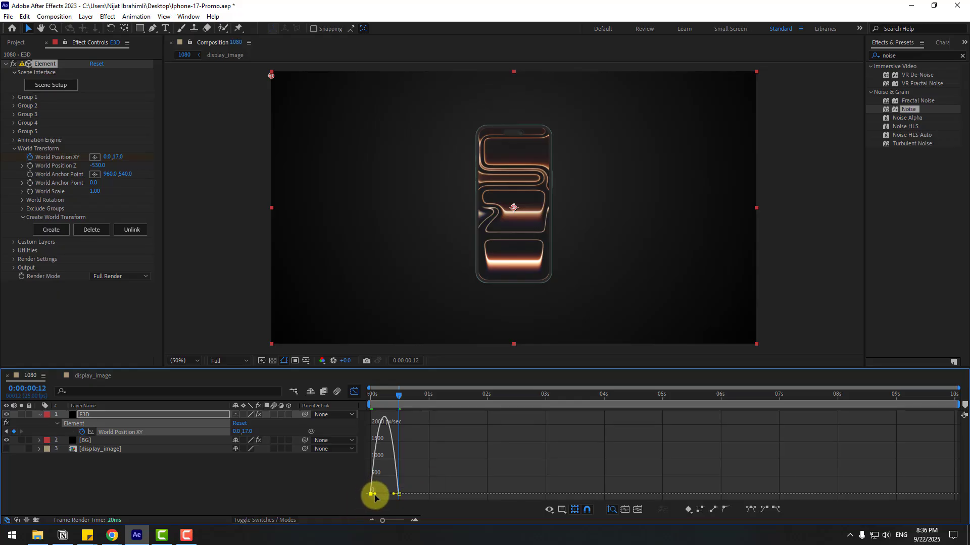
- Steepen the first keyframe's ease and delay the end keyframe to about 1:09
drag(374, 493, 380, 499)
key(space)
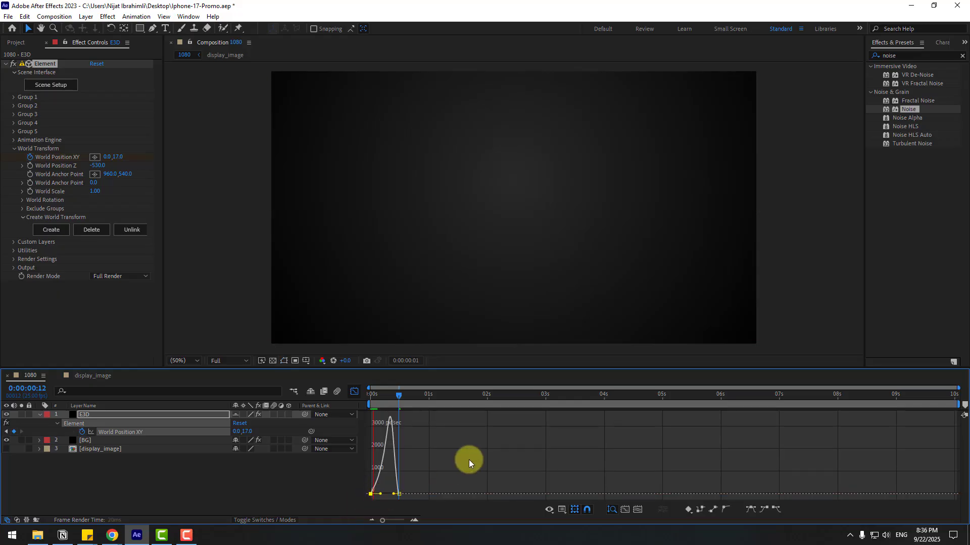
click(355, 393)
click(388, 397)
drag(401, 431, 440, 433)
key(space)
- Reshape the speed curve with 54.84% influence and an earlier speed peak, then preview
key(space)
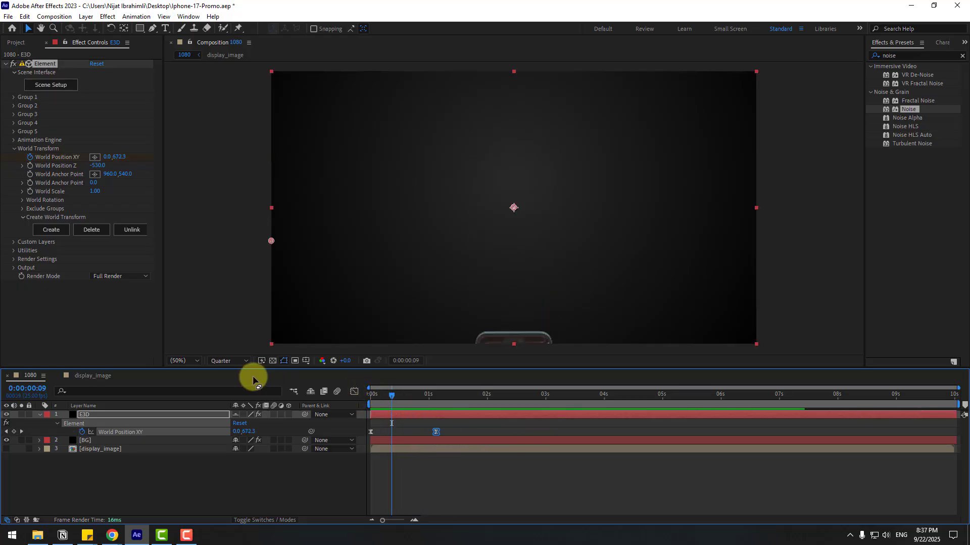
click(354, 392)
mouse_move(415, 494)
mouse_down()
mouse_move(422, 483)
mouse_move(415, 493)
mouse_up()
key(space)
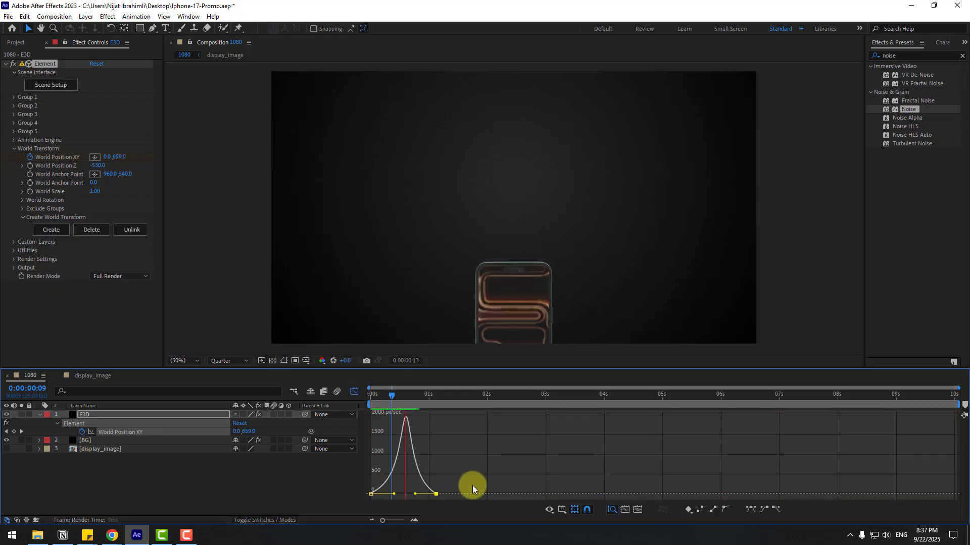
key(space)
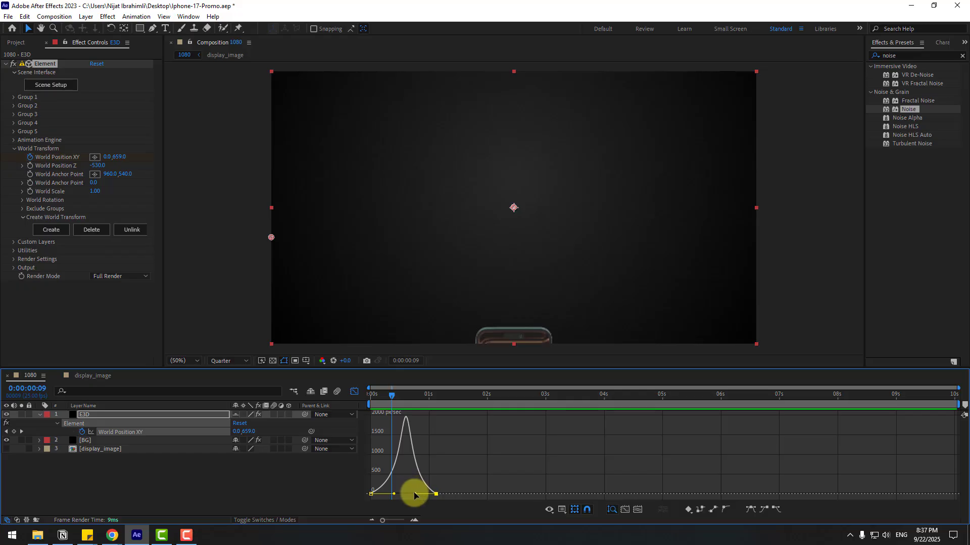
mouse_move(414, 495)
mouse_down()
mouse_move(380, 494)
mouse_move(424, 480)
mouse_up()
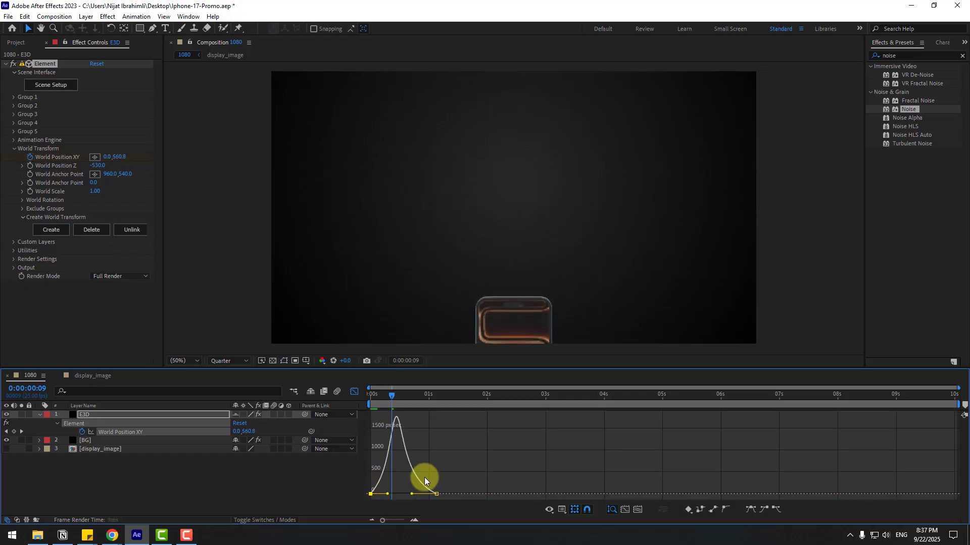
key(space)
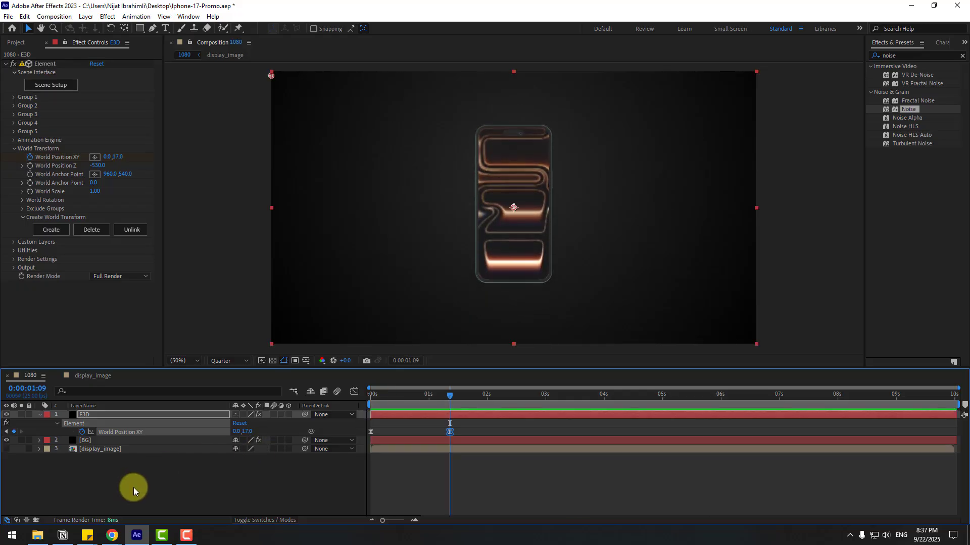
- Add a new 50mm two-node Camera 1 to the composition
right_click(160, 481)
mouse_move(247, 362)
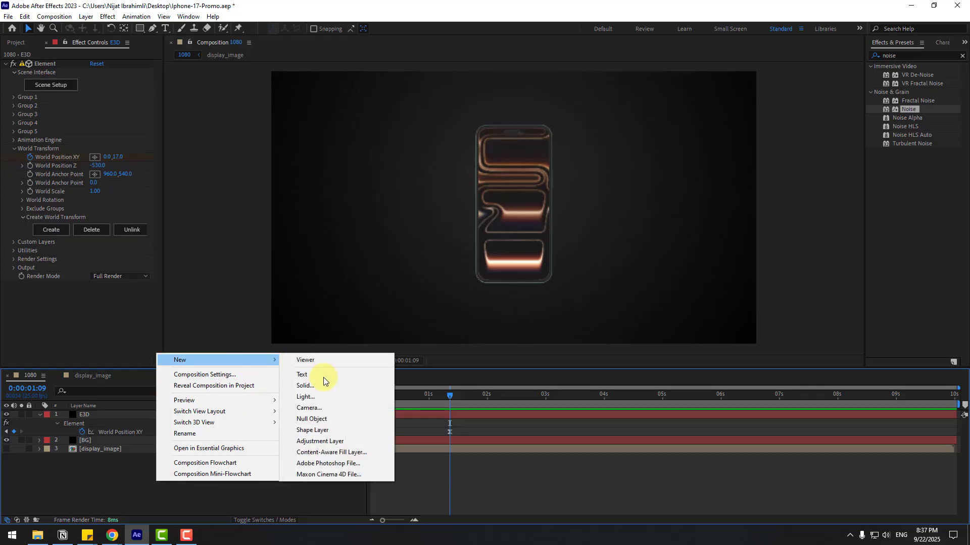
click(313, 407)
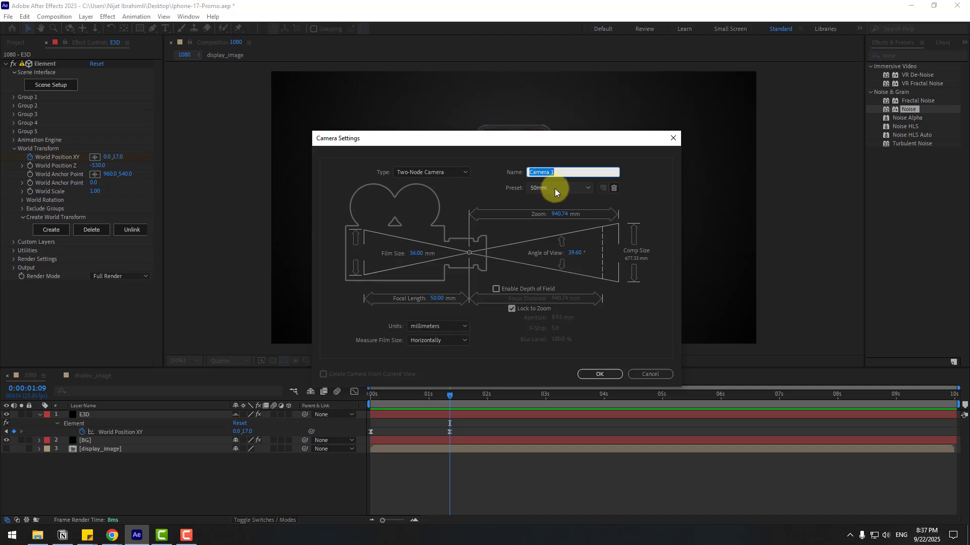
click(608, 374)
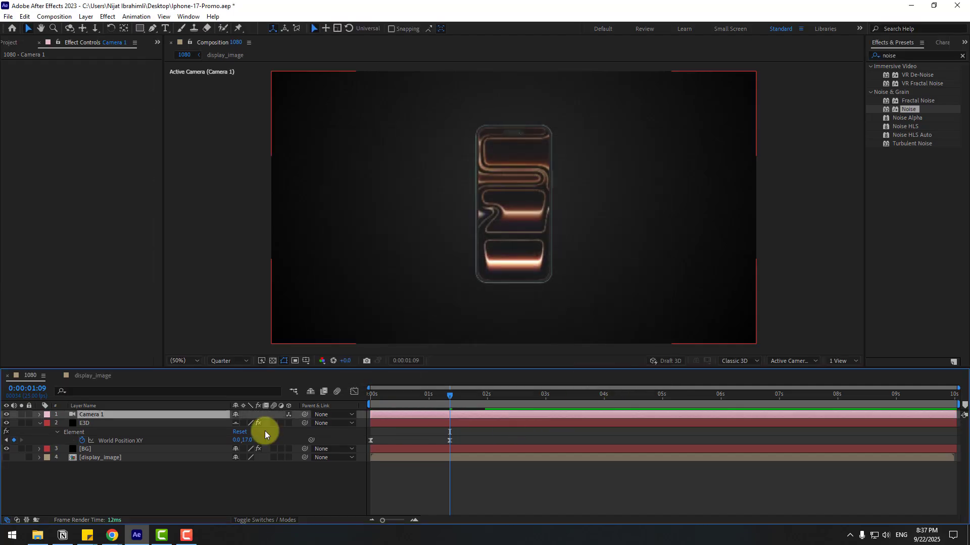
- Create an orbit null that controls Camera 1
right_click(88, 414)
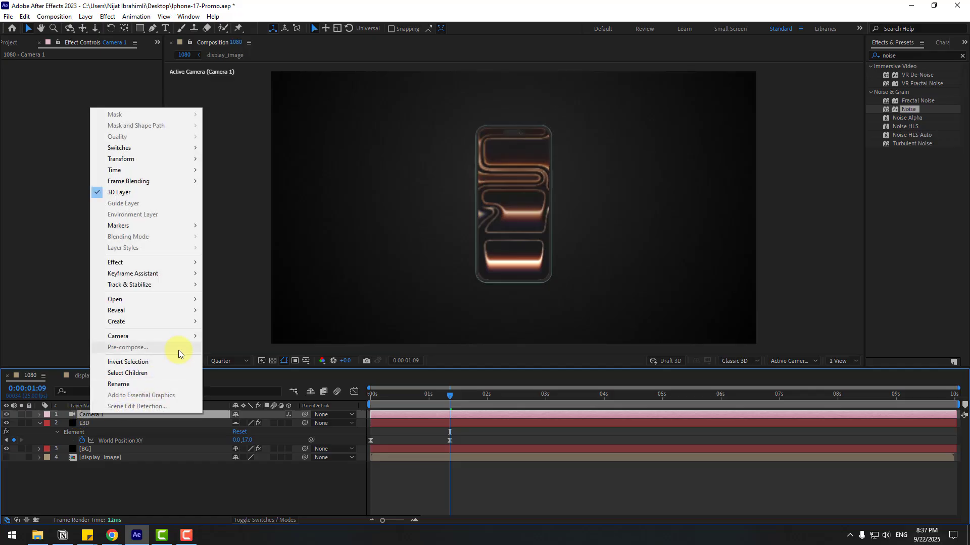
mouse_move(168, 336)
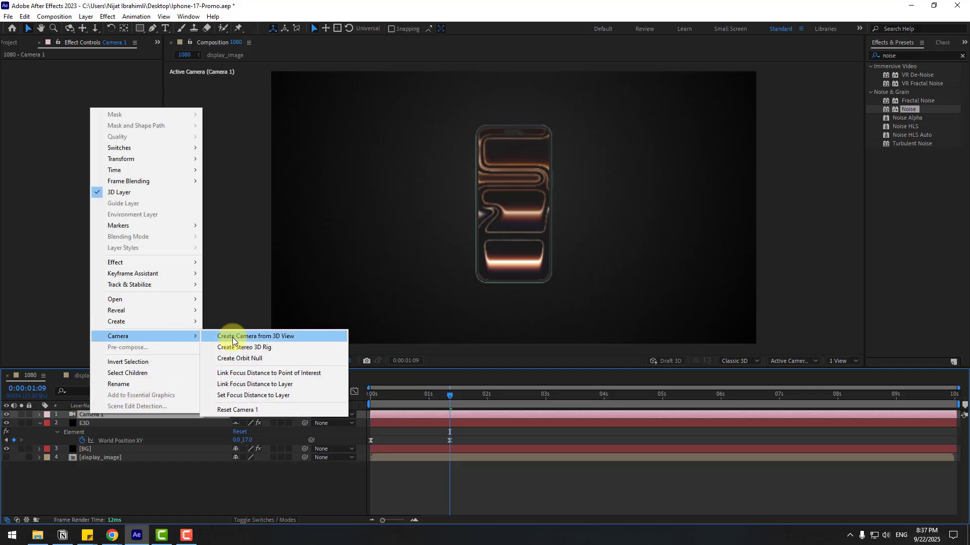
click(241, 358)
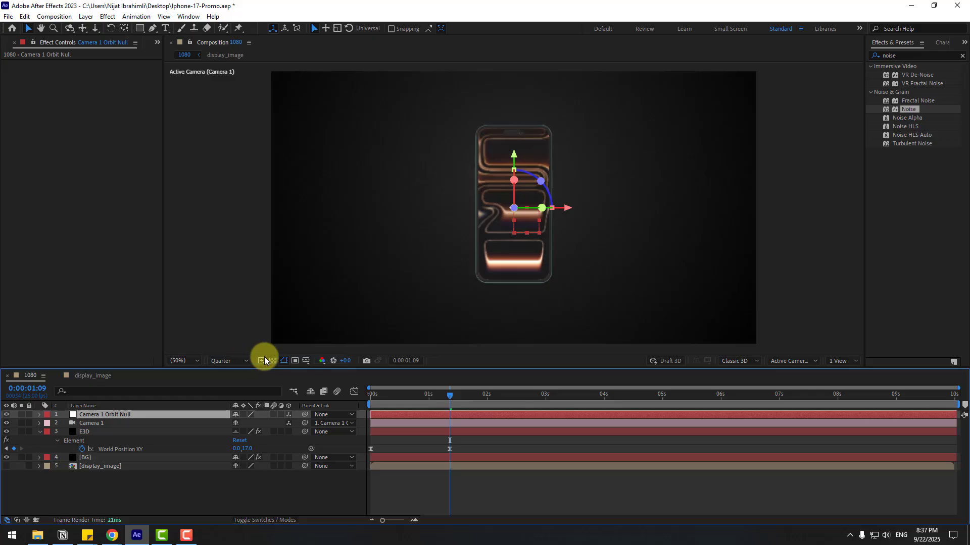
- Centre the orbit null's anchor and keyframe its Position from Z 0 at 1:00 to 559 at 1:24
double_click(123, 30)
click(29, 29)
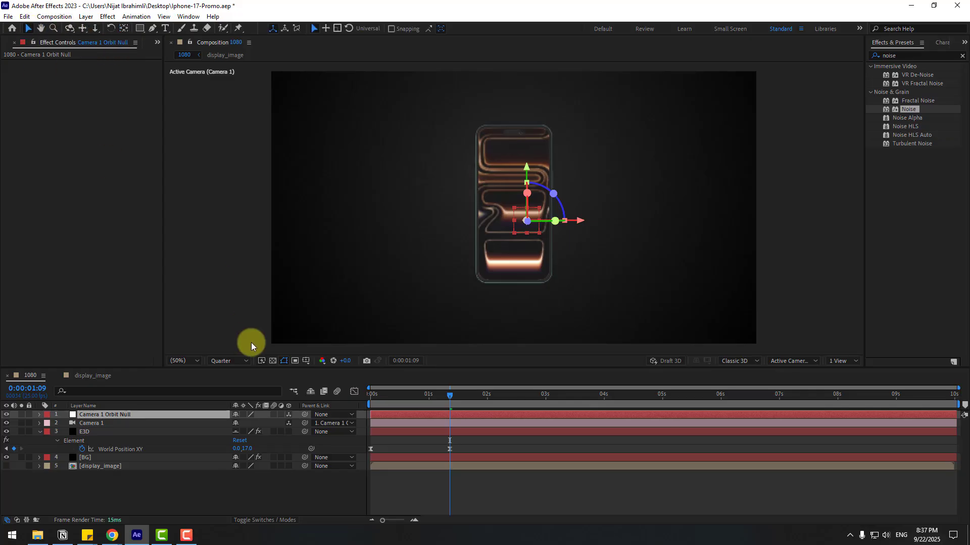
mouse_move(420, 397)
mouse_down()
mouse_move(404, 399)
mouse_move(429, 395)
mouse_up()
key(alt+shift+p)
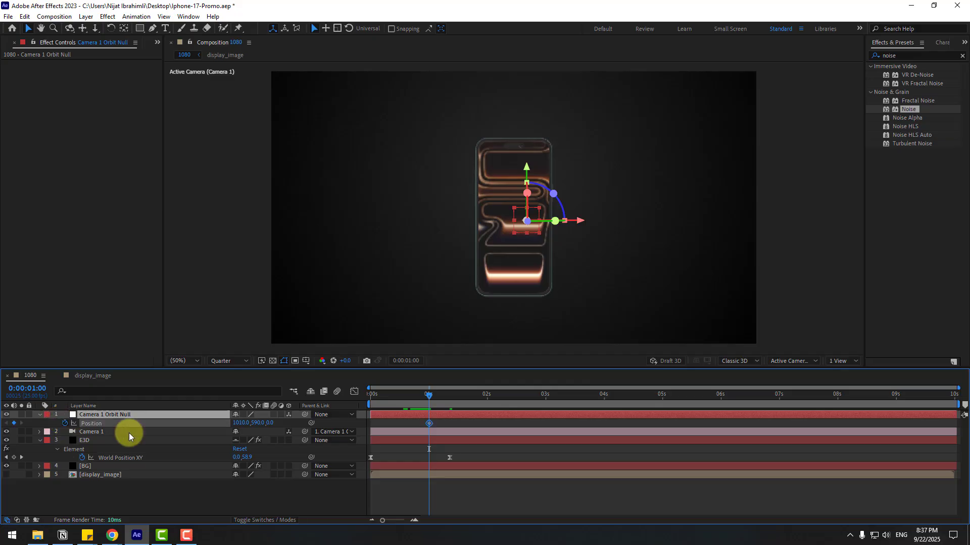
click(485, 395)
drag(269, 423, 495, 427)
- Easy Ease the push-in keyframes and strengthen their influence to 78.12%
right_click(429, 424)
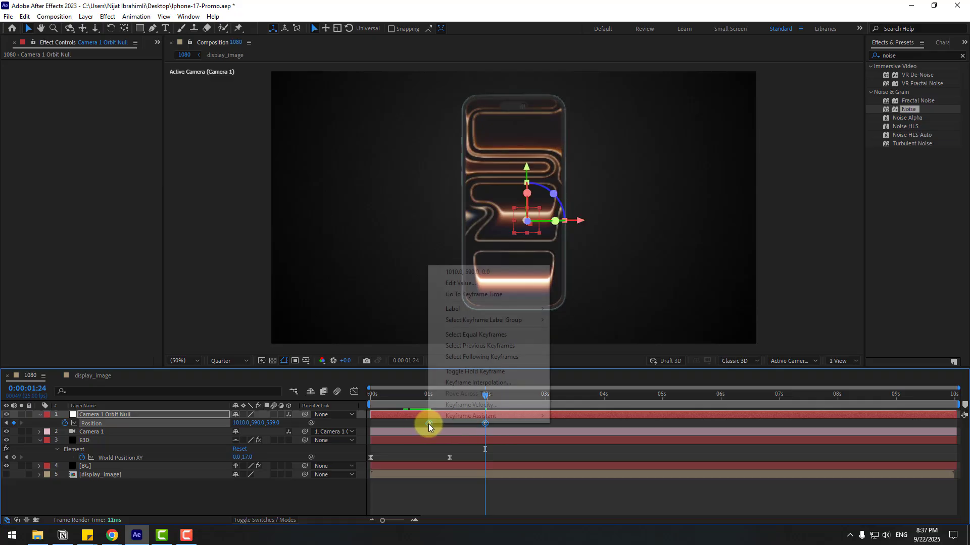
mouse_move(505, 416)
click(593, 449)
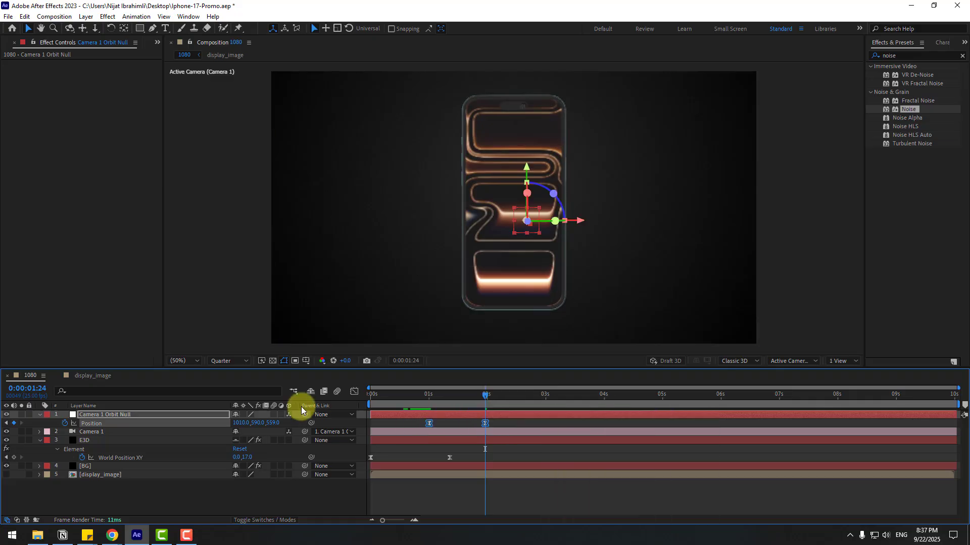
click(351, 395)
mouse_move(448, 494)
mouse_down()
mouse_move(459, 502)
mouse_move(439, 496)
mouse_move(463, 493)
mouse_move(450, 493)
mouse_up()
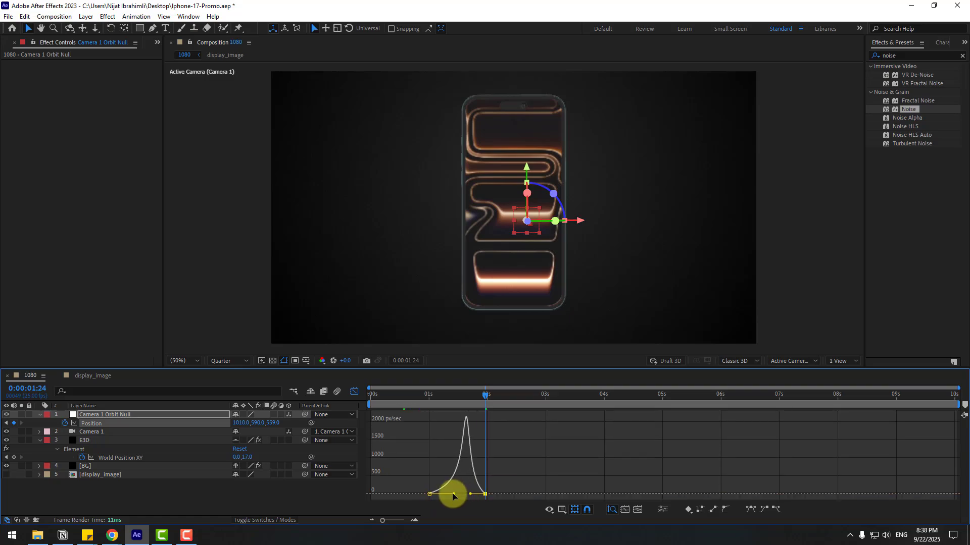
key(space)
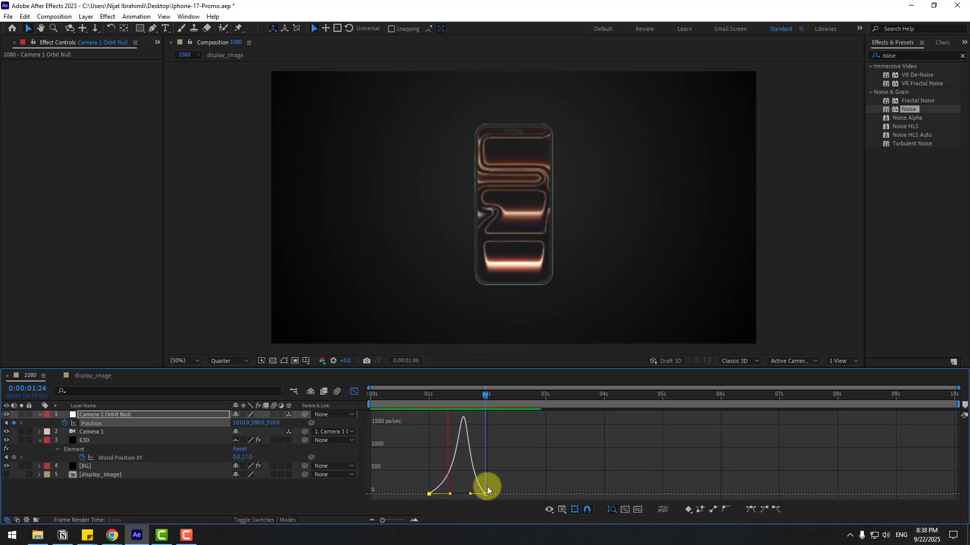
key(space)
- Move the first push-in keyframe earlier to about 0:20 and park at 1:02
click(354, 391)
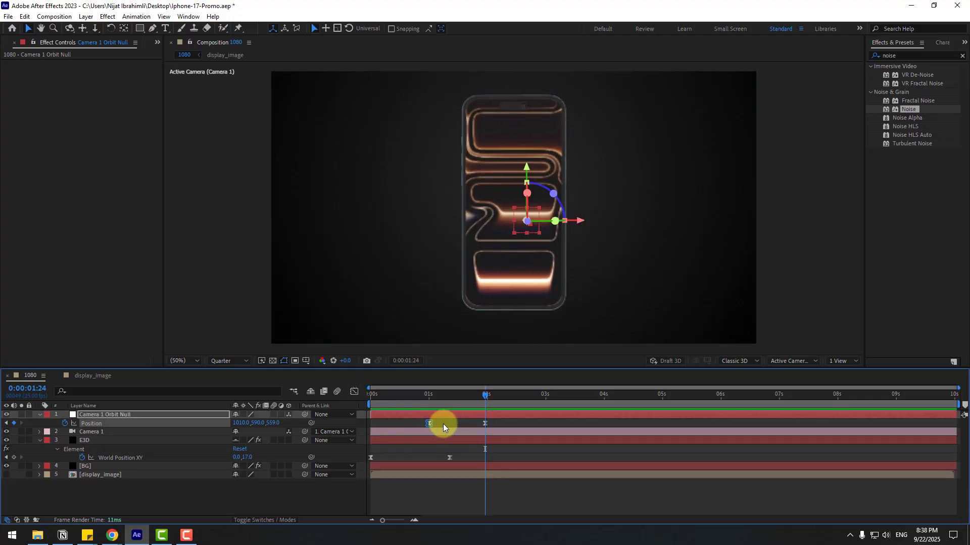
drag(430, 427, 416, 426)
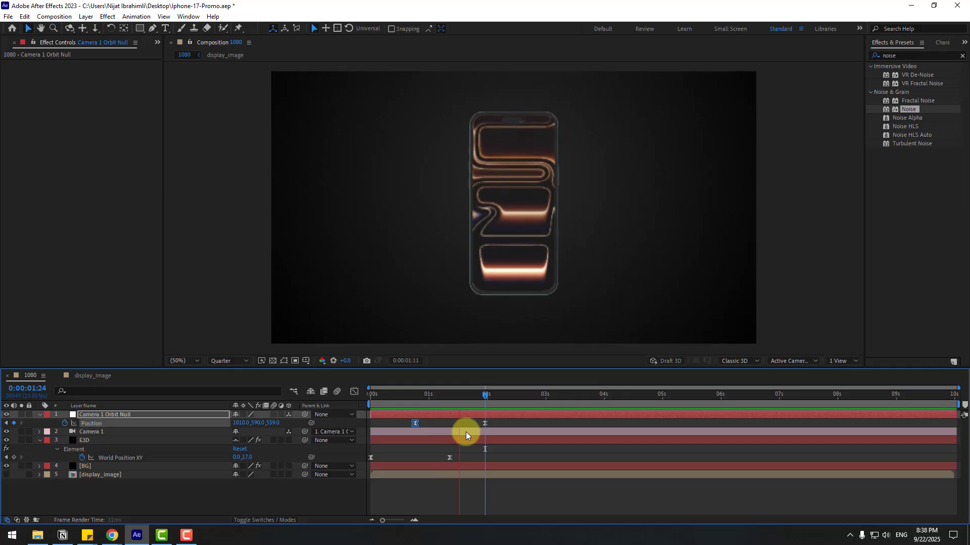
click(458, 396)
drag(458, 396, 434, 401)
- Set the phone's starting Y Rotation World to -225° near the start
click(124, 439)
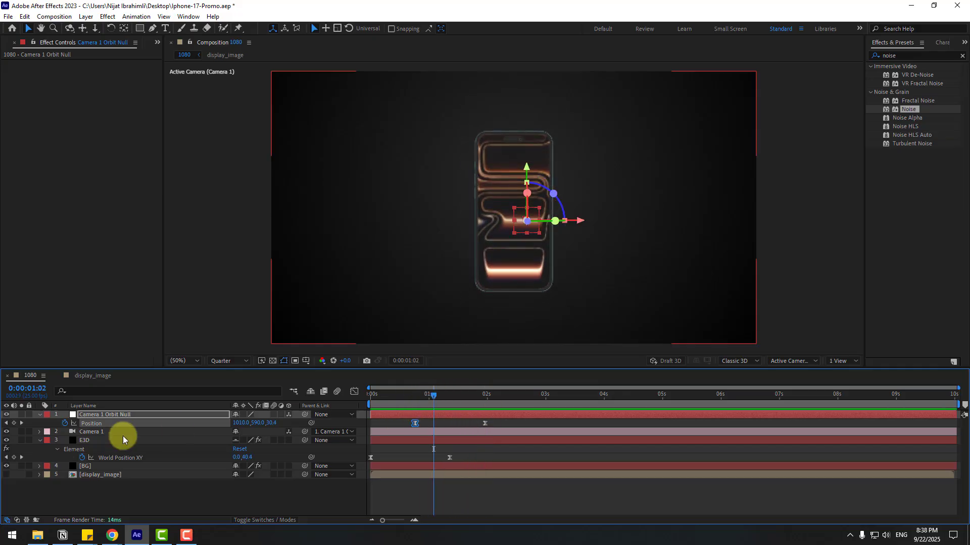
click(82, 441)
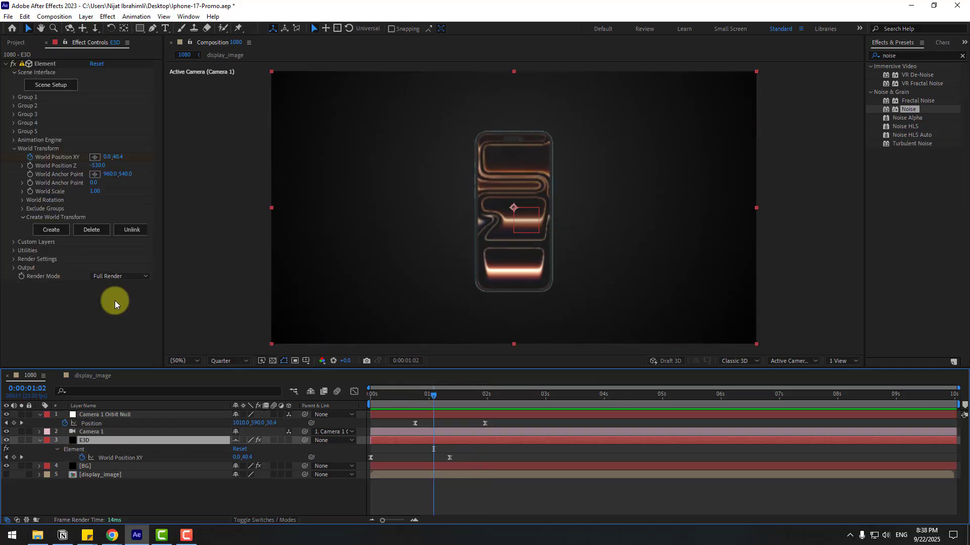
click(22, 200)
drag(99, 217, 1, 219)
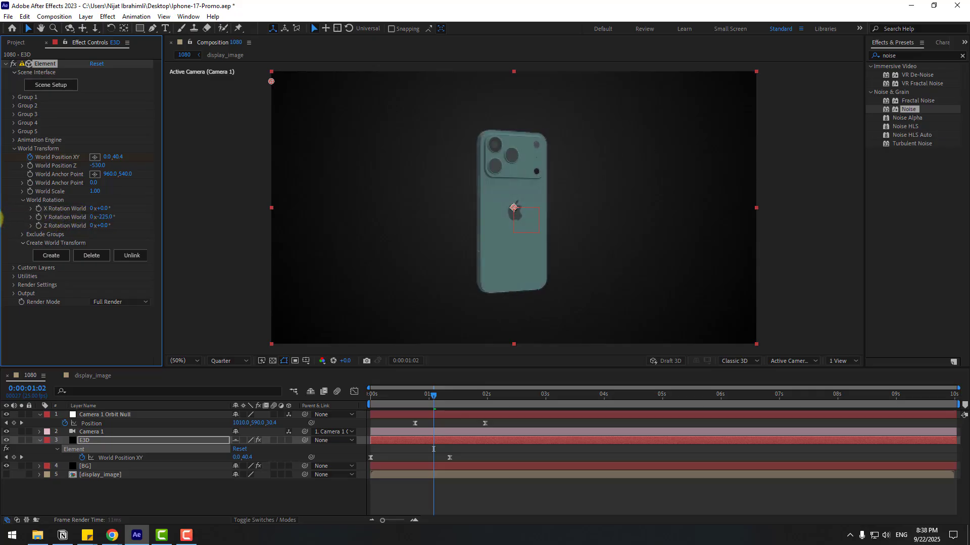
drag(411, 398, 376, 400)
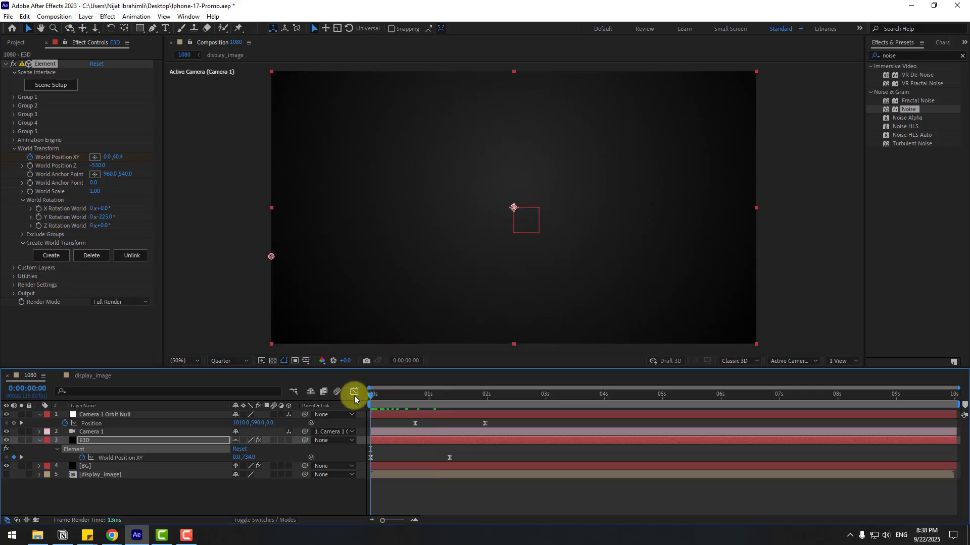
click(39, 217)
- Keyframe Y Rotation World to -48° at frame 18 and Easy Ease the rotation keyframes
click(100, 441)
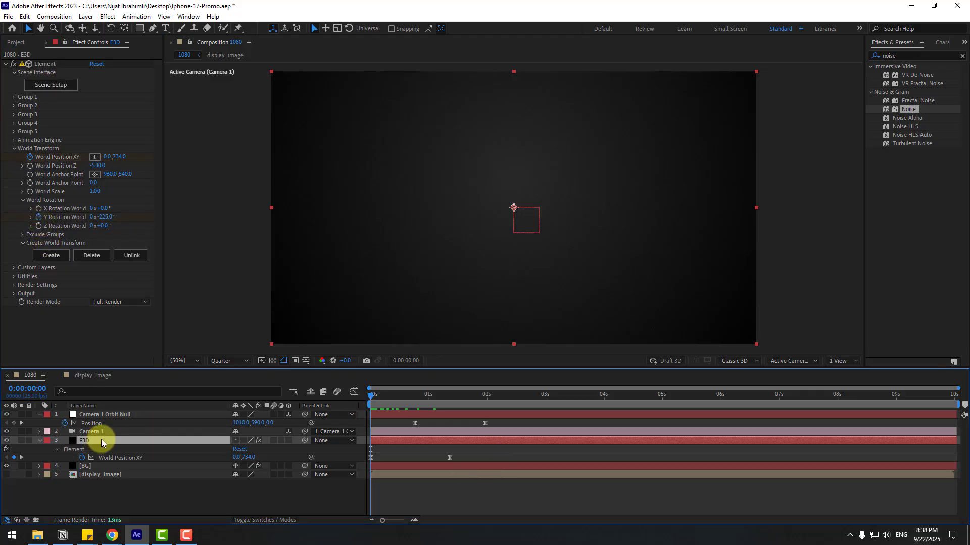
key(u)
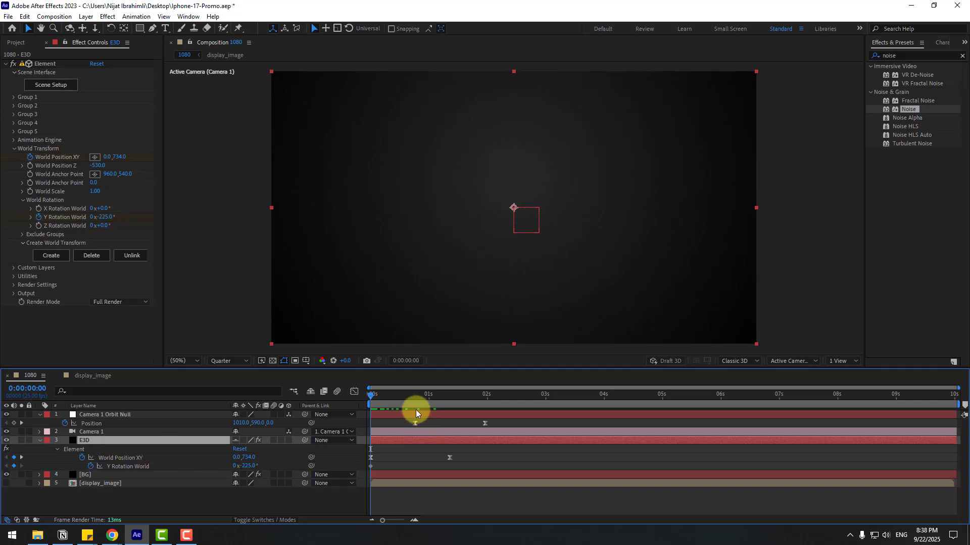
drag(380, 401, 412, 397)
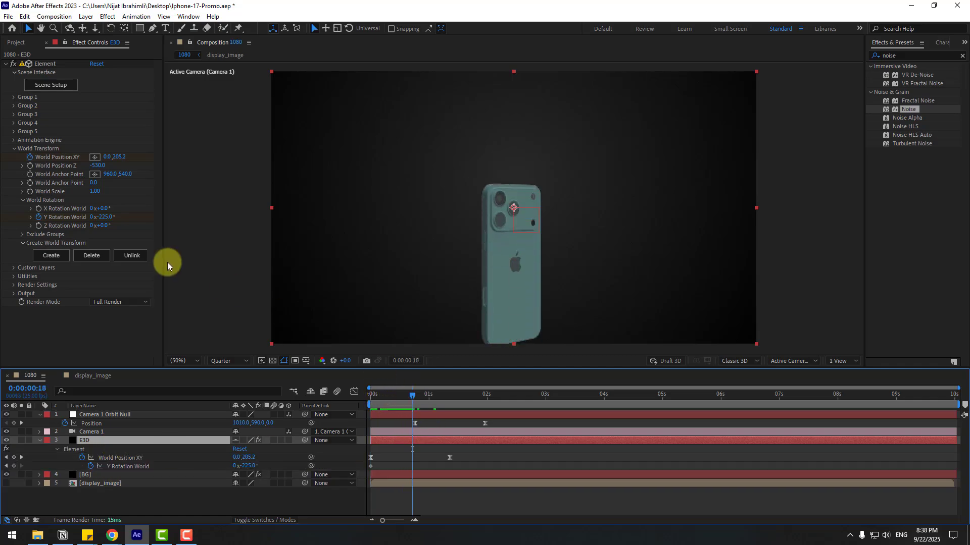
drag(105, 218, 196, 216)
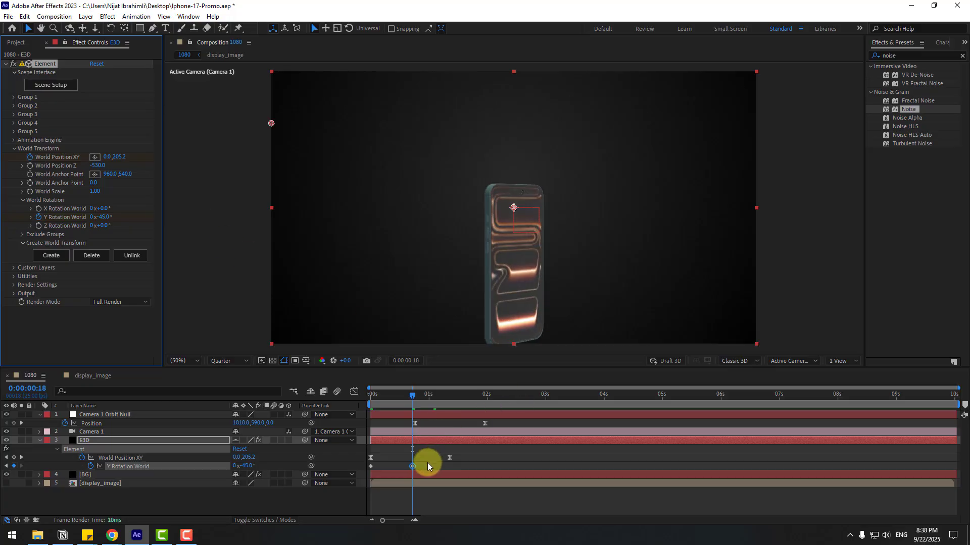
click(371, 466)
right_click(372, 466)
mouse_move(413, 461)
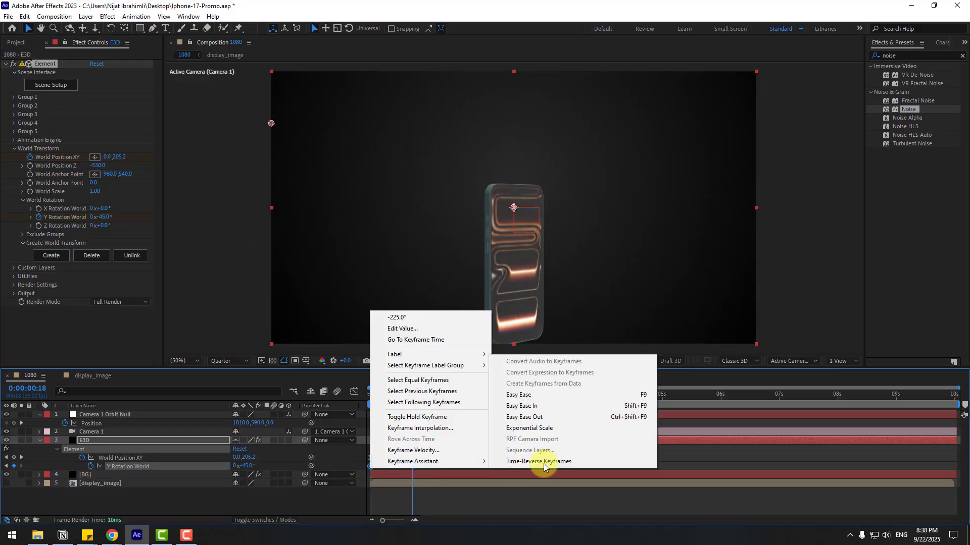
click(526, 396)
click(423, 467)
- Change the second rotation keyframe to +30° and retime it to 1:09
drag(414, 466, 422, 467)
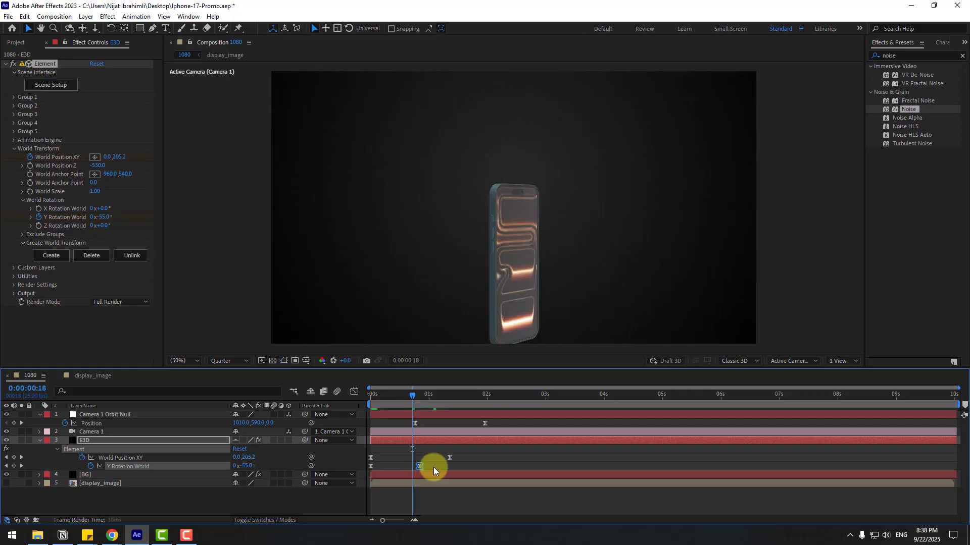
key(space)
drag(401, 396, 419, 396)
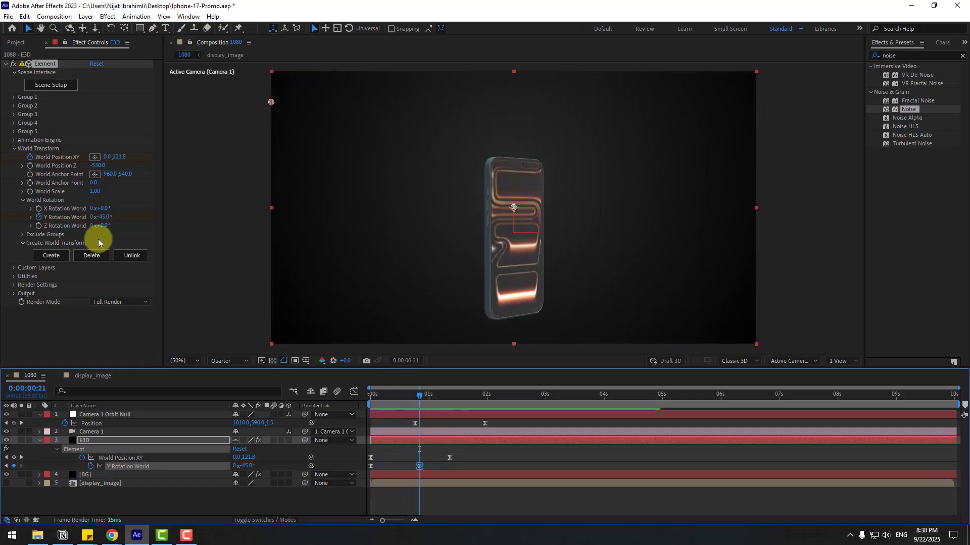
drag(104, 223, 138, 211)
drag(419, 466, 450, 467)
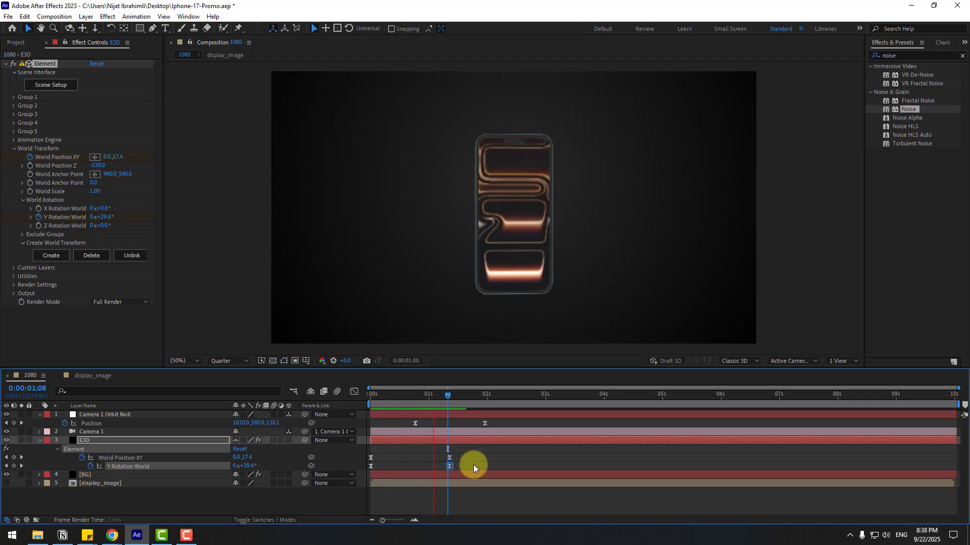
- Add a -20° rotation keyframe at 1:18 and move the +30° middle keyframe earlier
drag(448, 394, 483, 396)
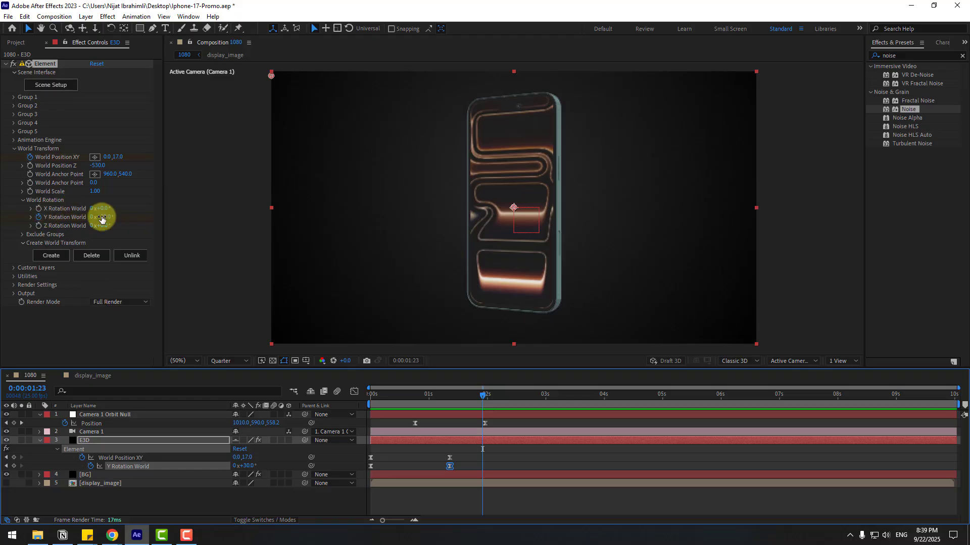
drag(102, 219, 76, 210)
key(space)
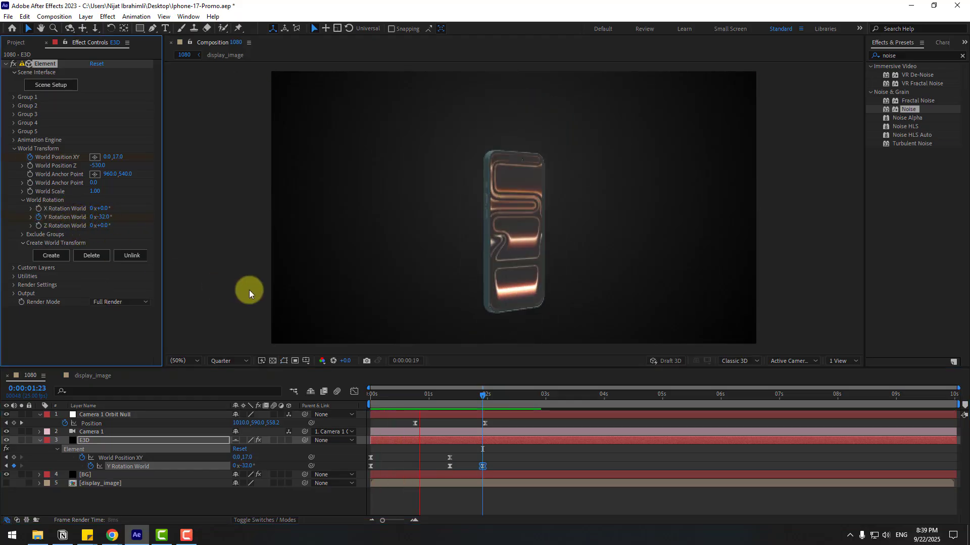
click(448, 466)
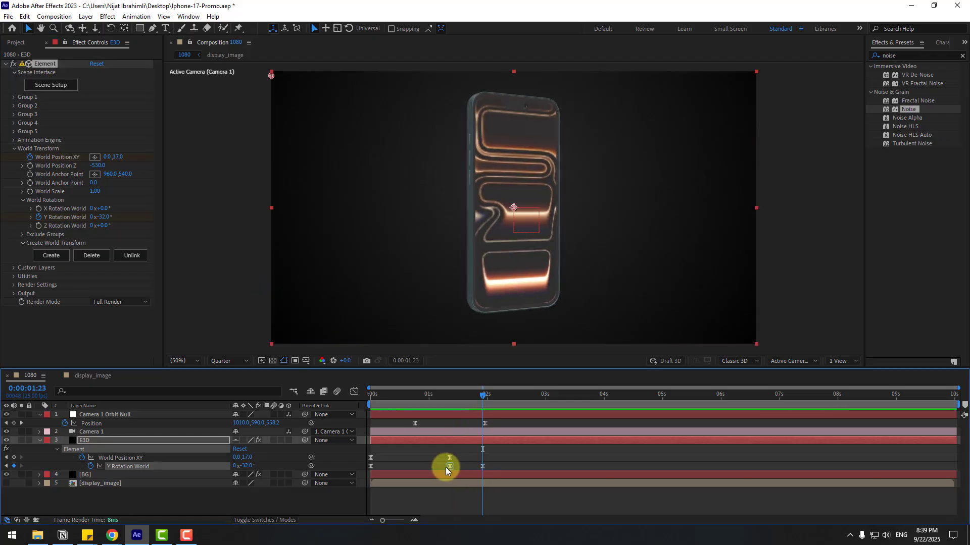
drag(447, 468, 431, 467)
key(space)
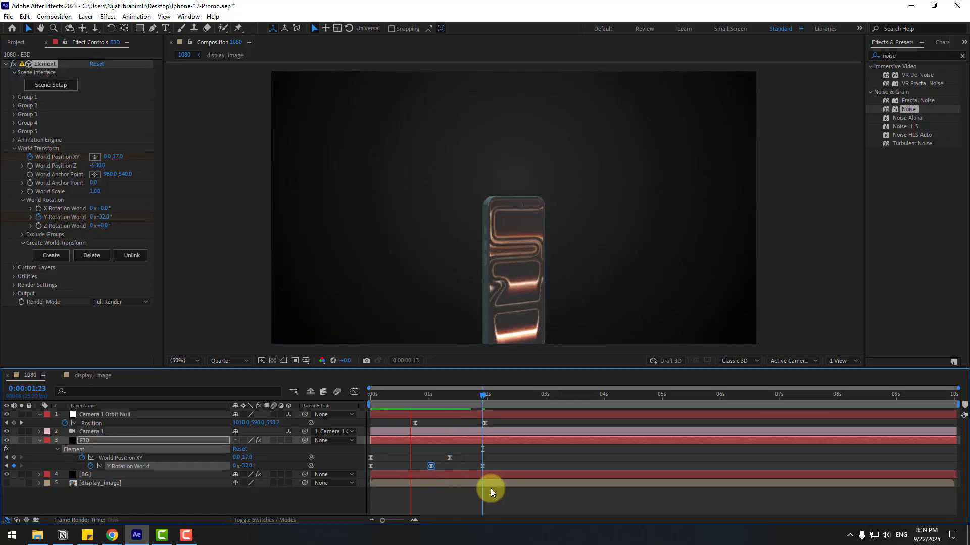
key(space)
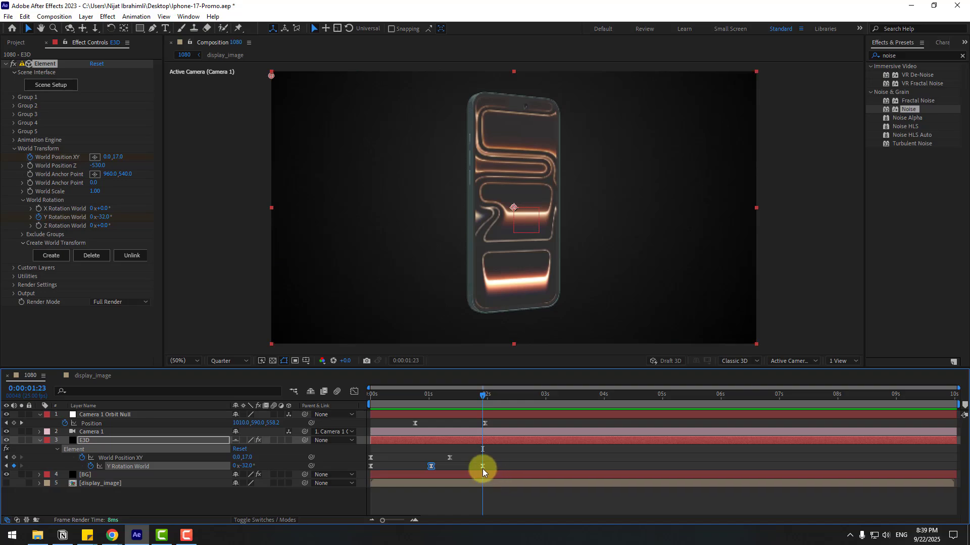
click(483, 467)
- Lengthen the ease into the final -32° keyframe to about 70.60% influence and preview
click(353, 392)
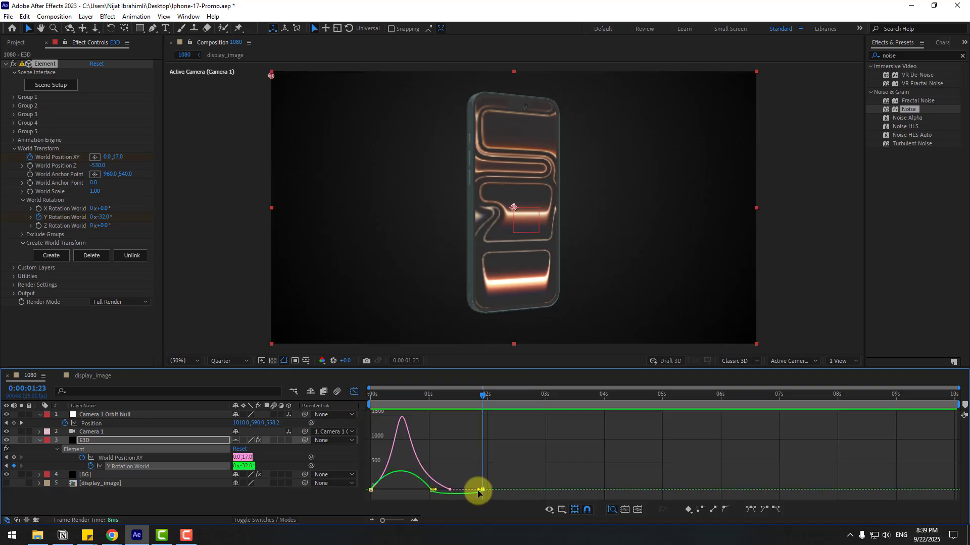
drag(478, 492, 471, 498)
key(space)
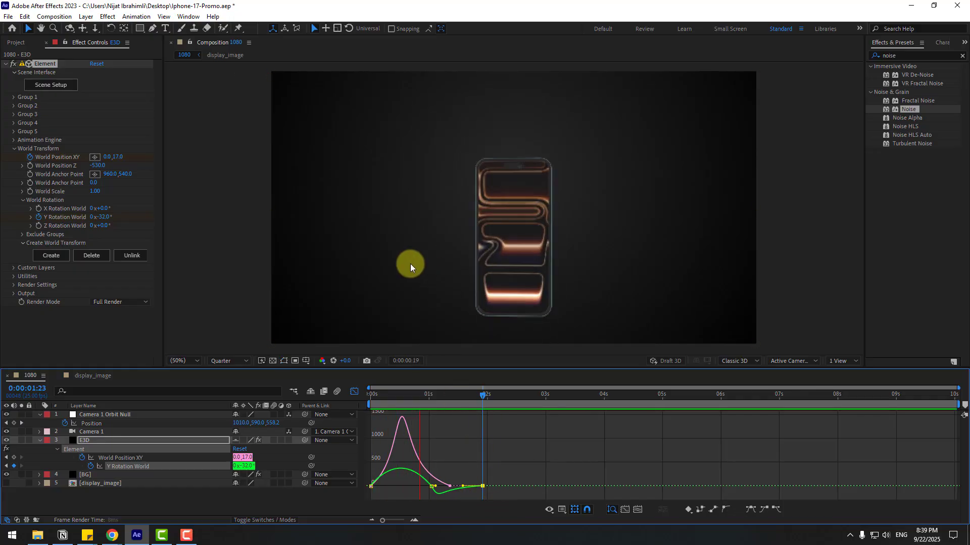
key(shift+F3)
click(484, 397)
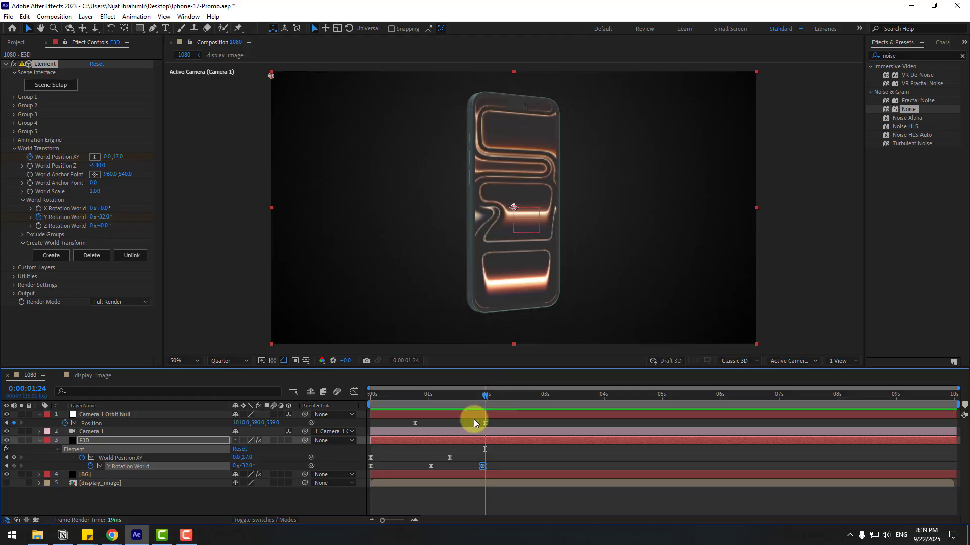
click(484, 423)
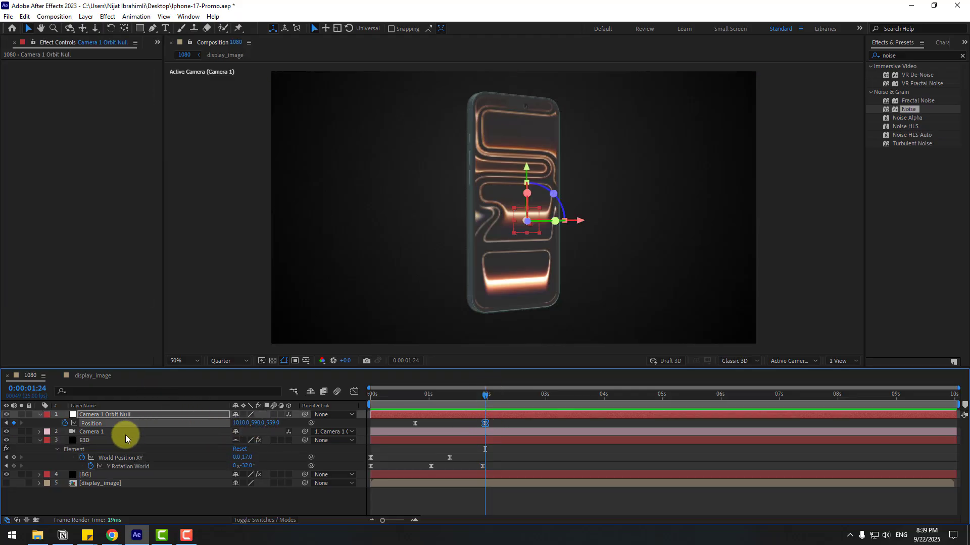
- Add X, Y and Z Rotation keyframes on the orbit null at about 1 second
key(shift+r)
click(65, 441)
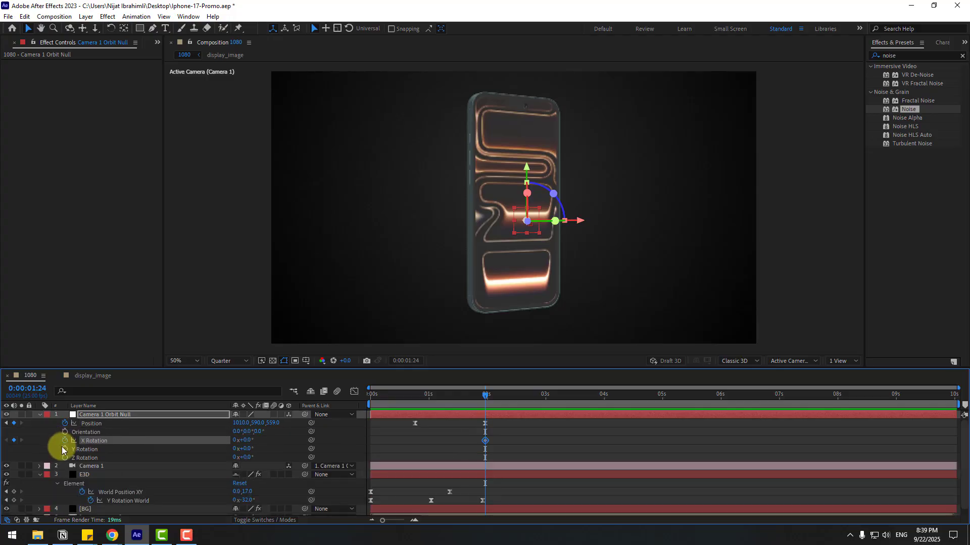
click(65, 449)
click(65, 457)
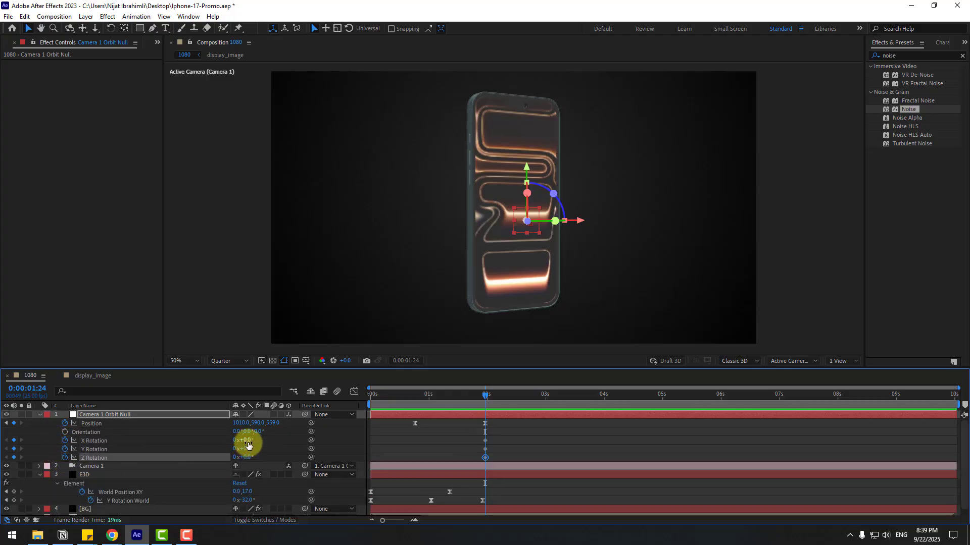
drag(494, 436, 429, 444)
click(269, 444)
- Roll the camera orbit on Z Rotation to about +91° by 1:24
drag(250, 441, 252, 440)
key(ctrl+z)
mouse_move(251, 458)
mouse_down()
mouse_move(396, 418)
mouse_move(599, 414)
mouse_move(233, 445)
mouse_move(248, 457)
mouse_up()
click(269, 428)
click(268, 498)
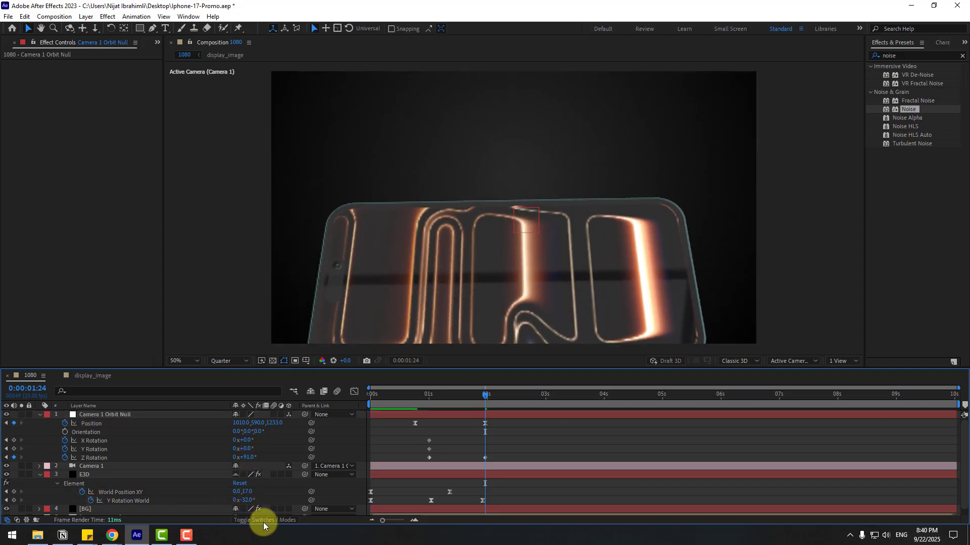
- Turn the phone's Y Rotation World to -85° so it lies flat, and reframe the orbit position
click(485, 500)
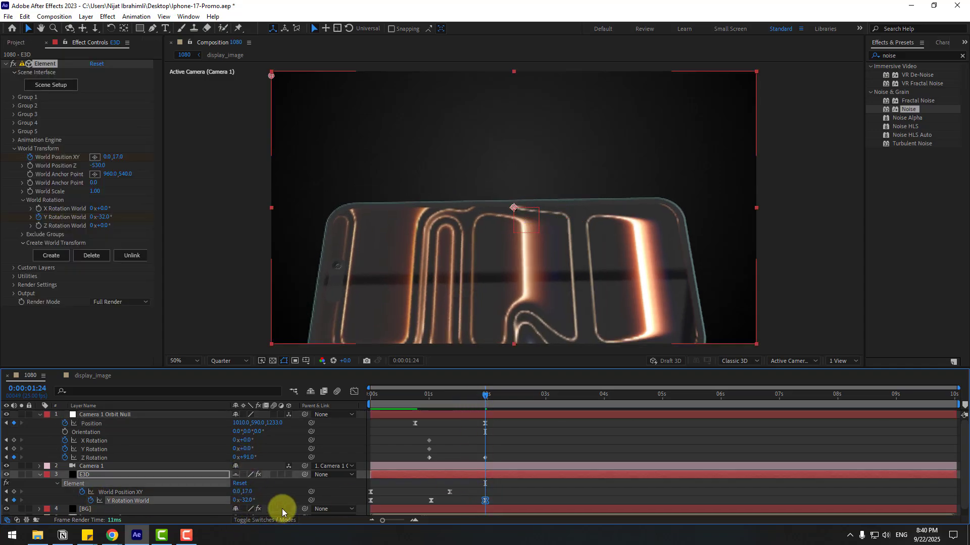
drag(248, 500, 219, 499)
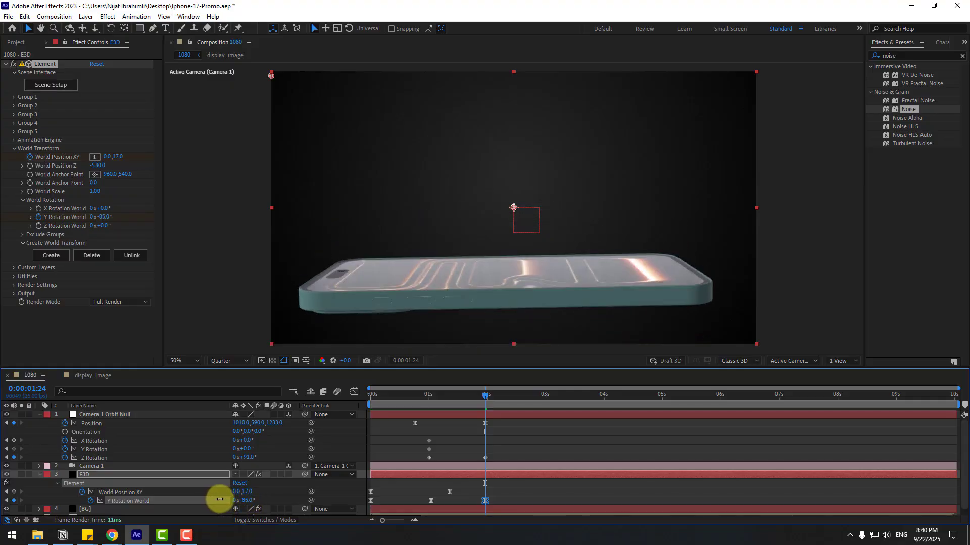
click(248, 458)
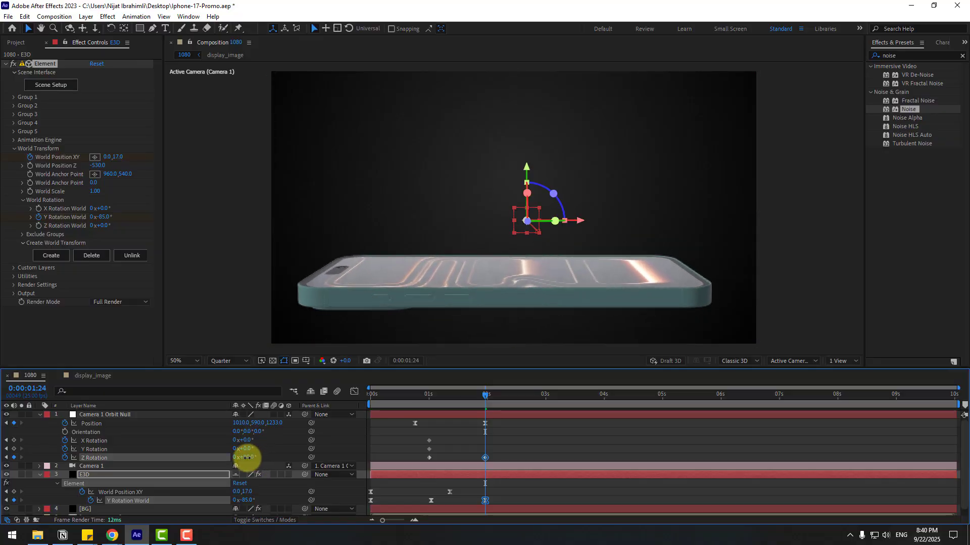
drag(254, 423, 241, 423)
drag(403, 396, 462, 418)
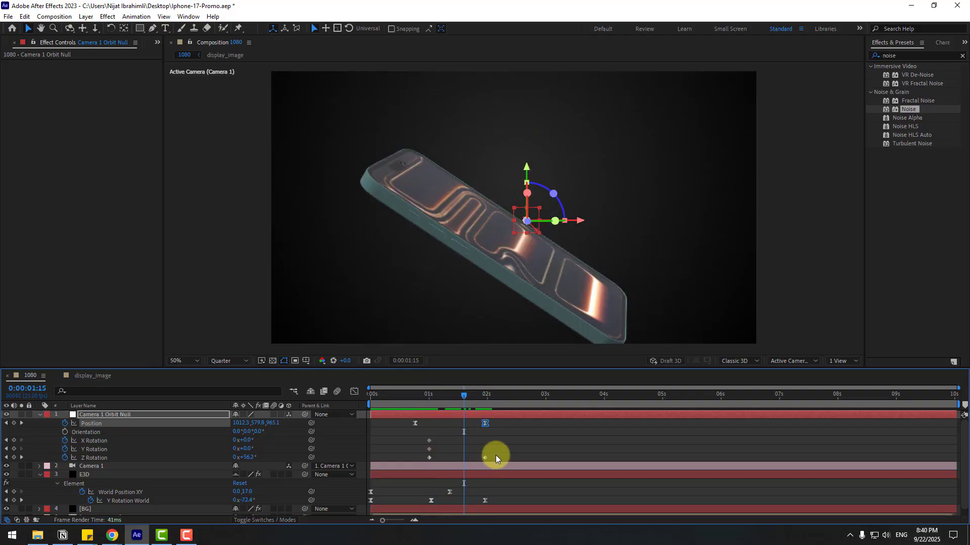
drag(496, 457, 414, 459)
- Easy Ease the orbit null's Z Rotation keyframes and preview the roll
right_click(428, 459)
mouse_move(473, 452)
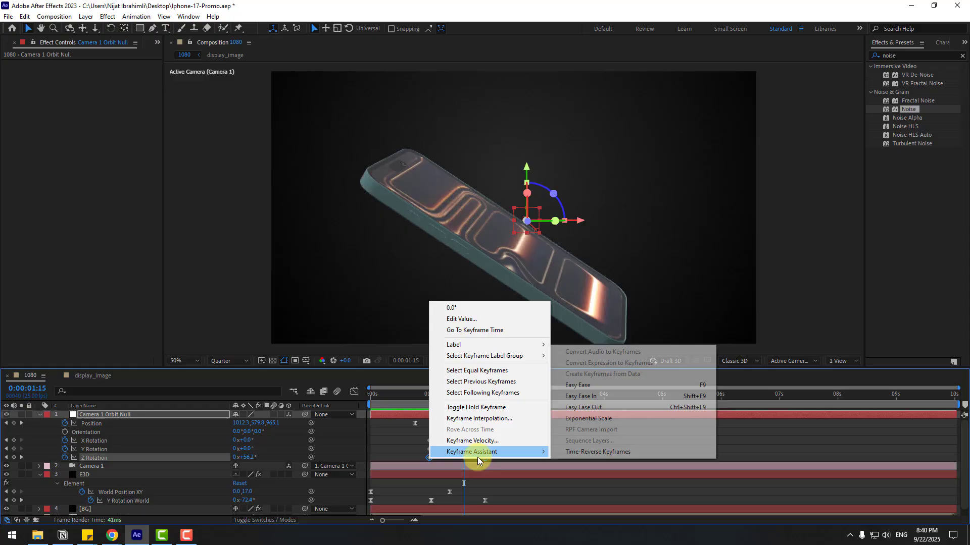
click(581, 386)
key(space)
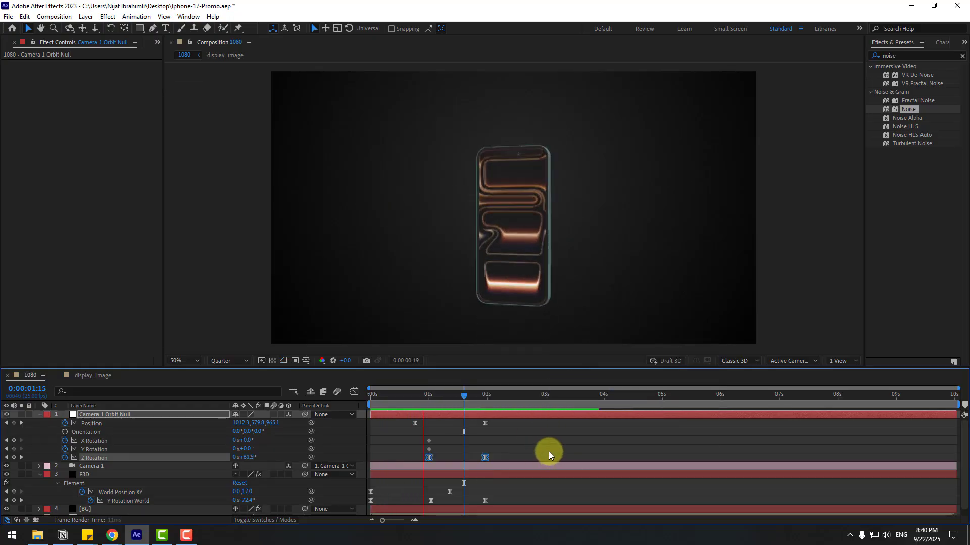
key(space)
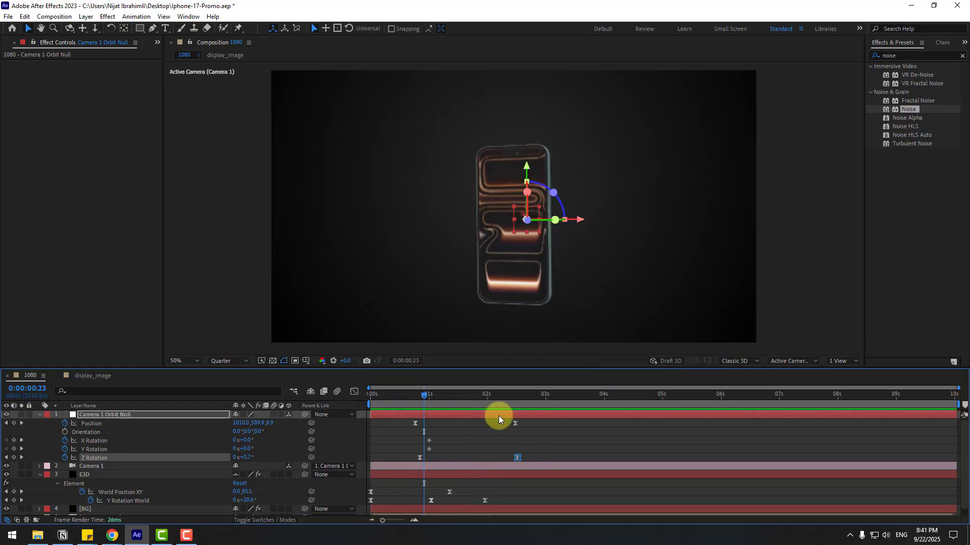
- Shift the orbit's Position and Z Rotation keyframes later, to roughly 1:14–3:06
drag(532, 423, 402, 460)
drag(414, 427, 494, 435)
drag(414, 398, 549, 413)
key(space)
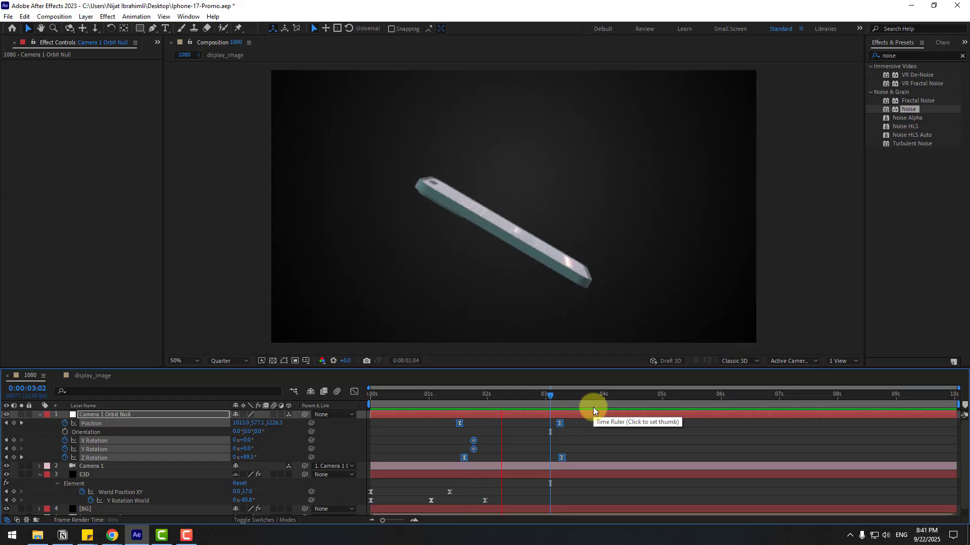
- Create an IPHONE 17 title under NEW in Roboto Light and adjust its size
click(365, 177)
text(new)
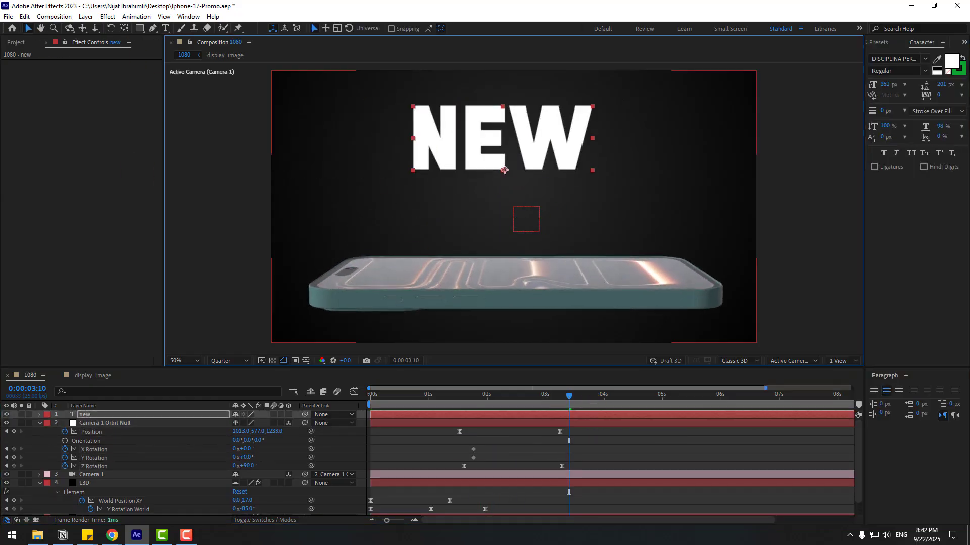
double_click(485, 214)
text(I)
click(892, 71)
click(891, 82)
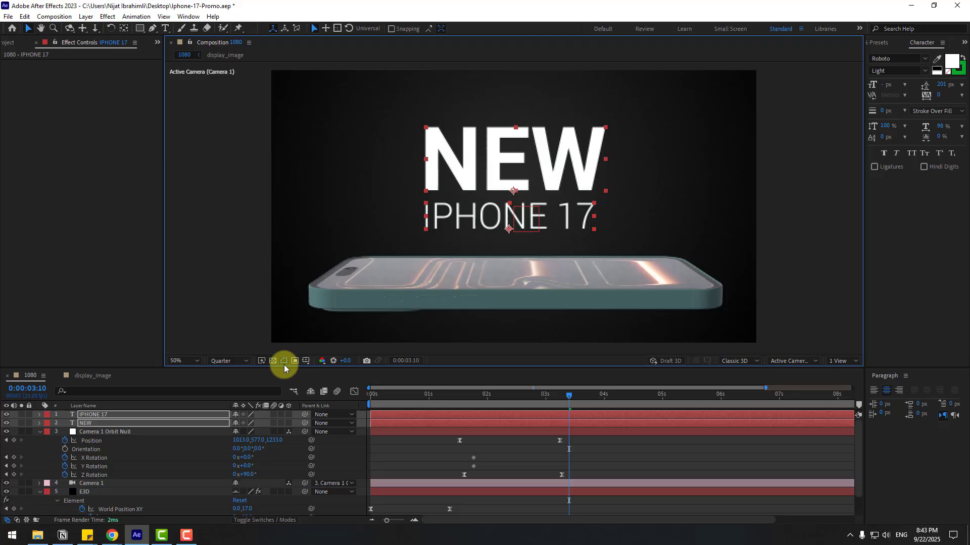
click(305, 360)
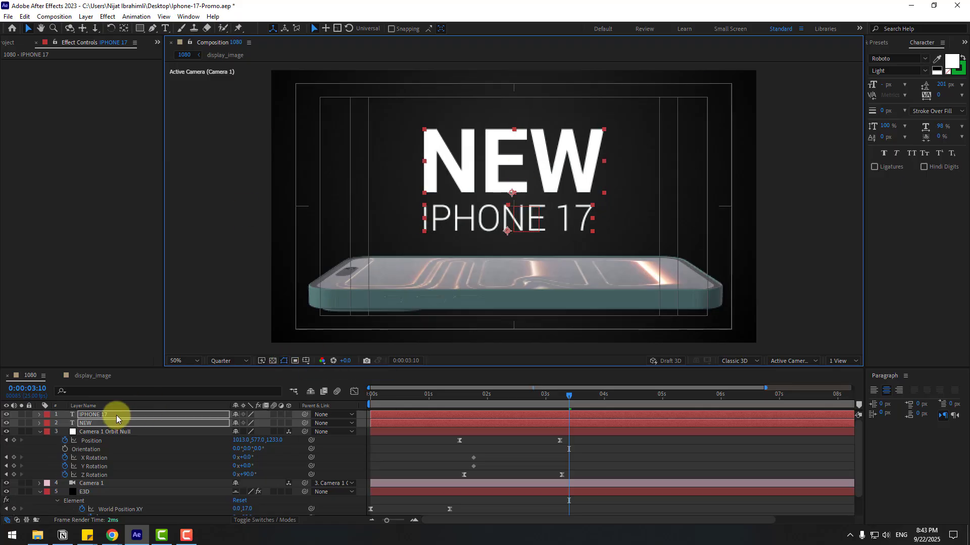
- Trim both titles to start at 02:20 and keyframe Opacity from 0% to 100% at 04:01
key(t)
drag(234, 427, 169, 425)
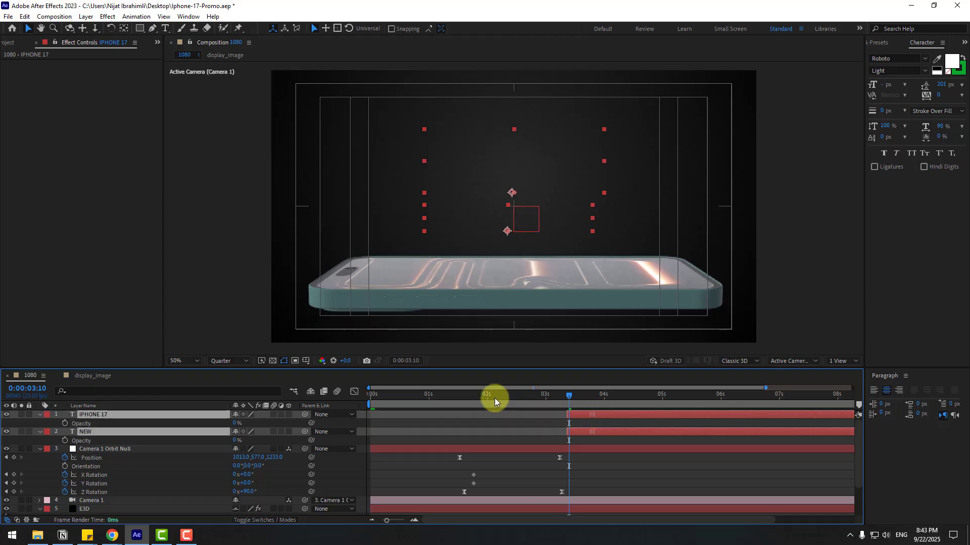
drag(519, 398, 581, 398)
key(alt+bracketleft)
click(63, 423)
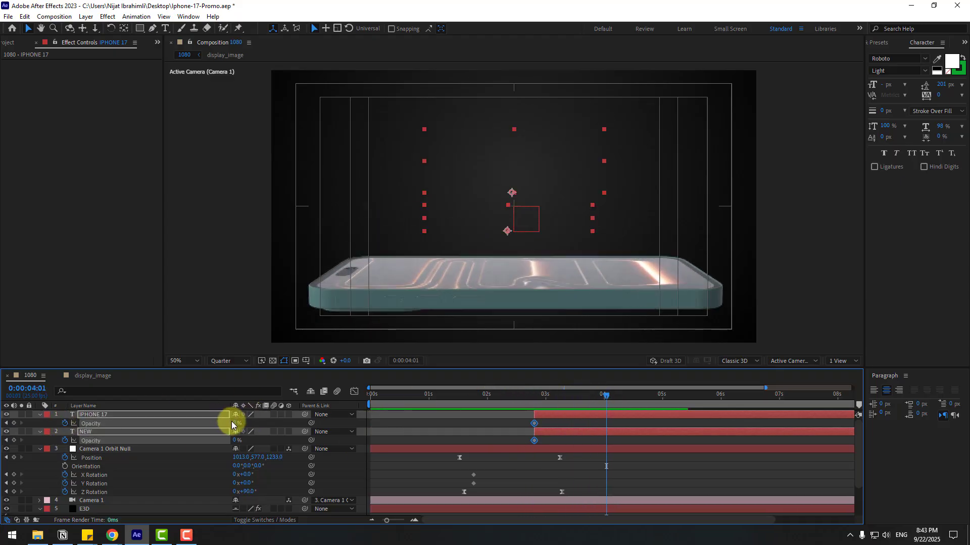
drag(251, 423, 320, 422)
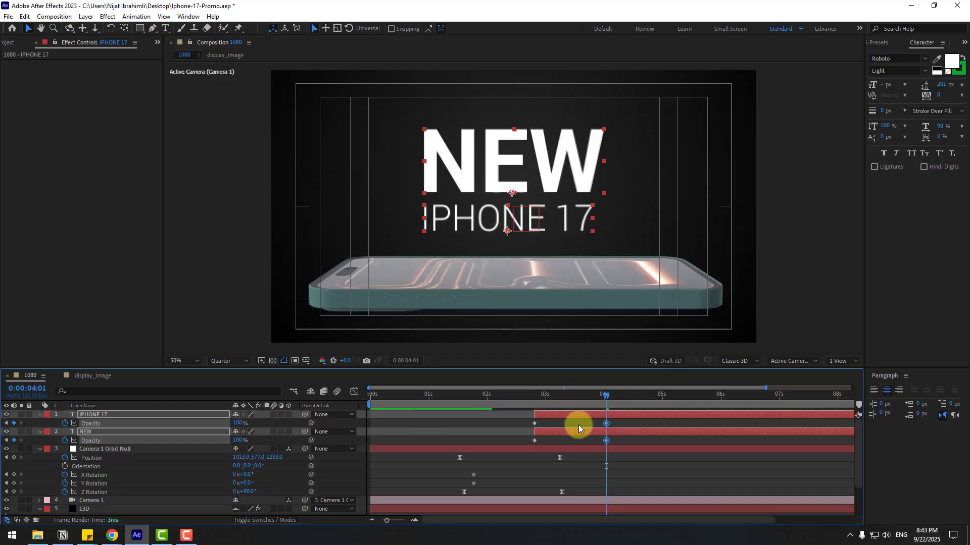
- Easy Ease the opacity keyframes and delay the IPHONE 17 fade by about ten frames
right_click(538, 441)
mouse_move(581, 436)
click(679, 459)
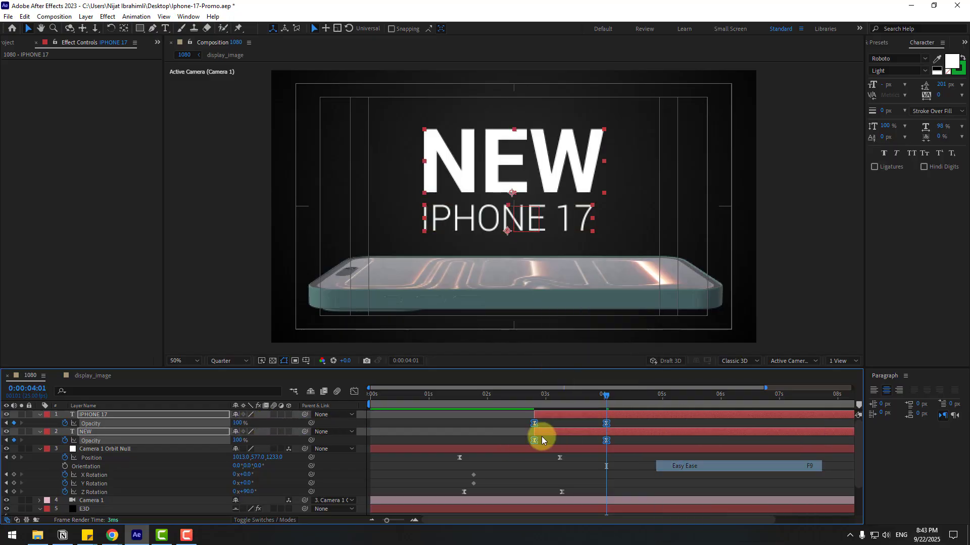
drag(558, 415, 581, 414)
key(space)
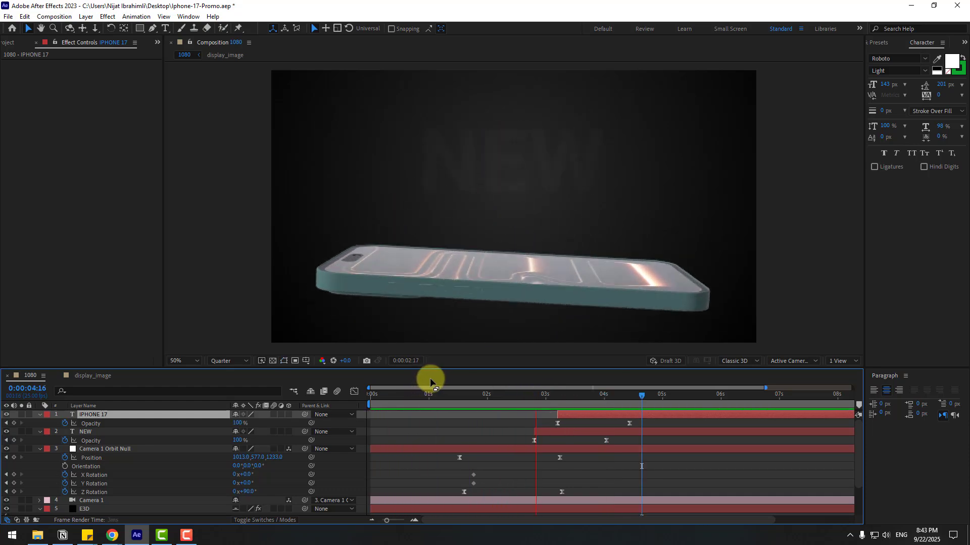
drag(505, 396, 561, 398)
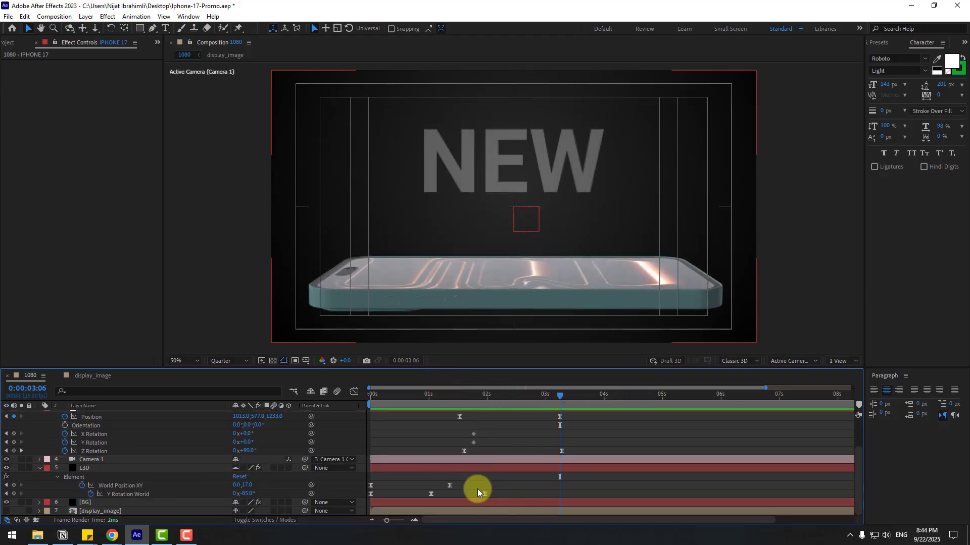
- Key the E3D phone's Y world rotation to -74° at 03:06, preview it, then open scene_02
click(101, 489)
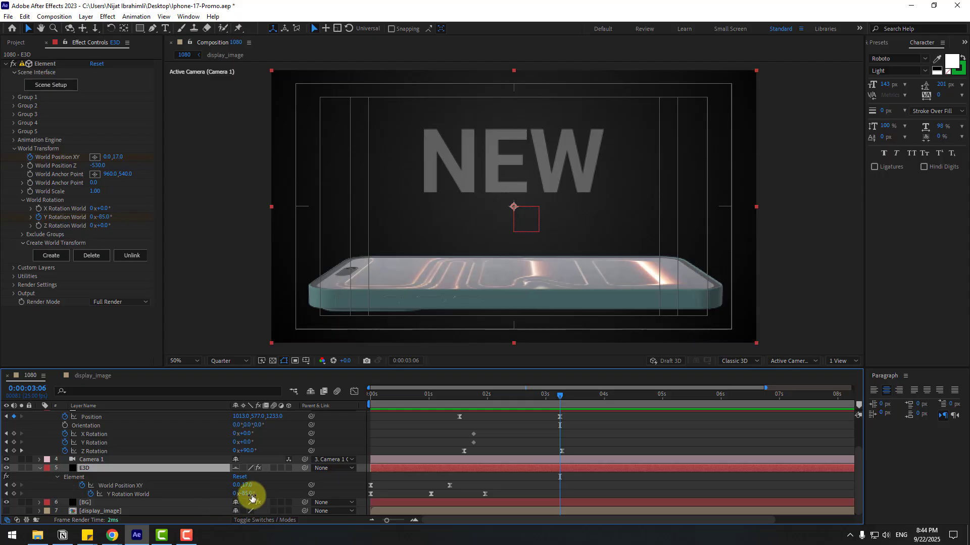
drag(249, 494, 400, 468)
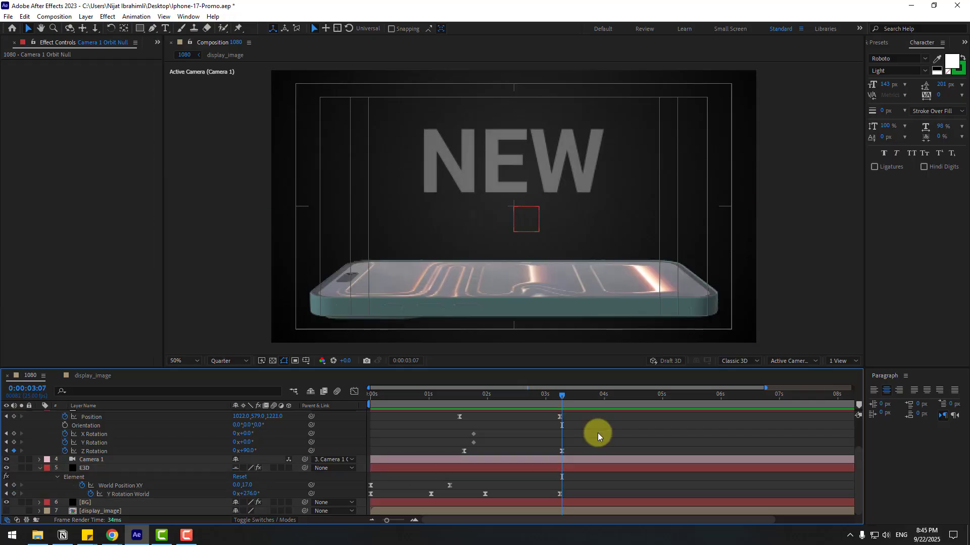
key(space)
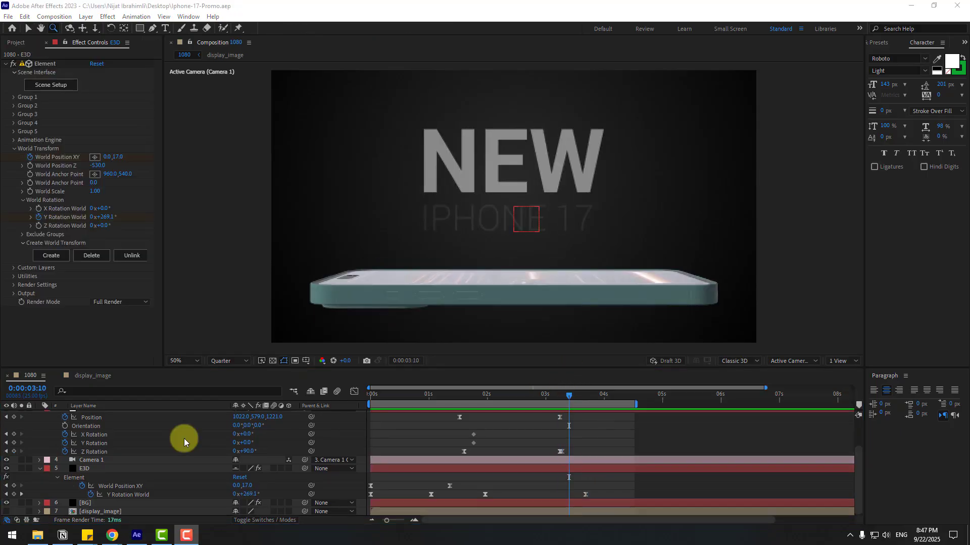
scroll(184, 439, up, 2)
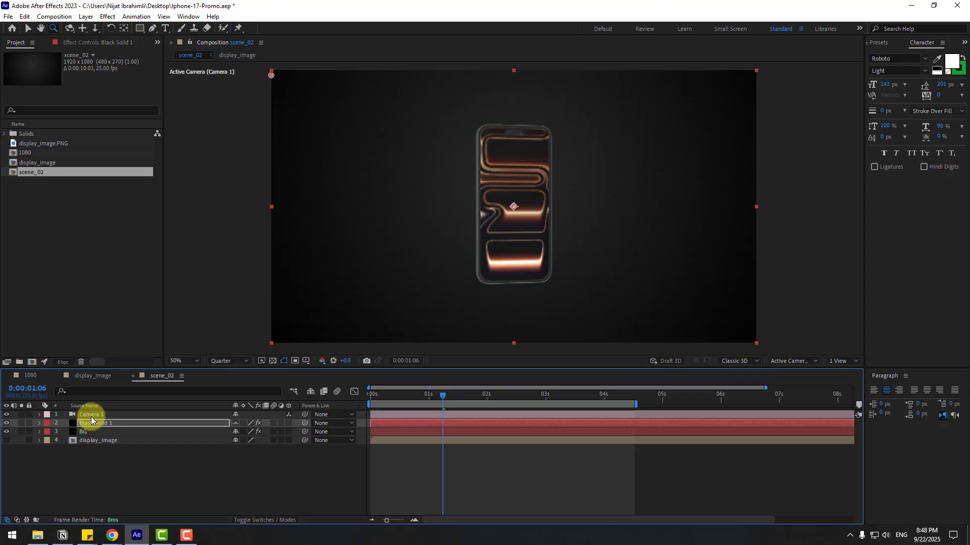
click(90, 414)
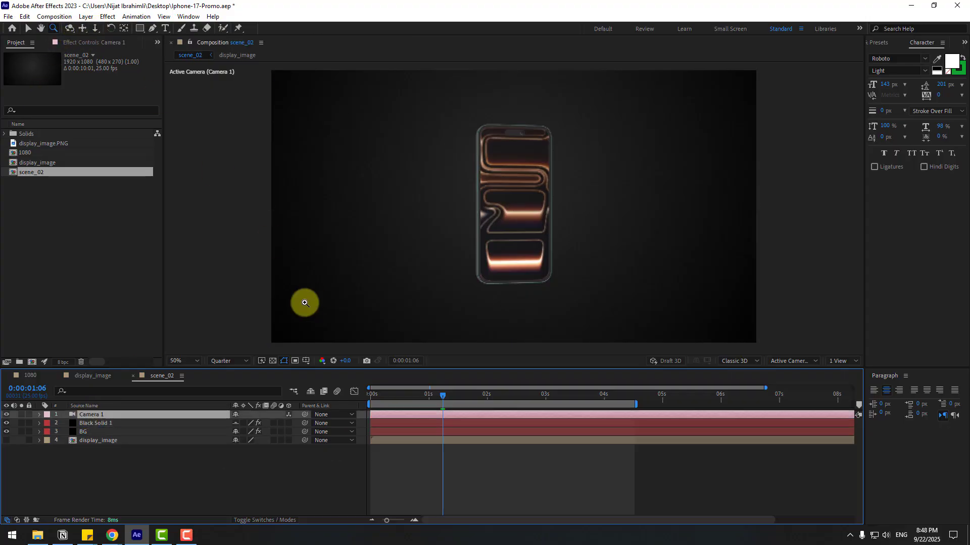
- Dolly Camera 1 in close so the phone's glowing upper screen fills the frame
key(c)
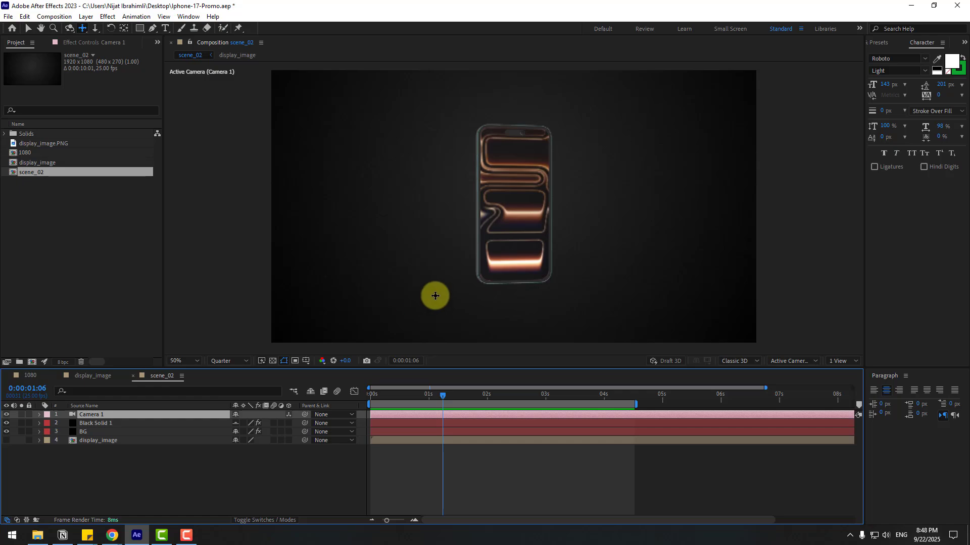
key(c)
mouse_move(493, 210)
mouse_down()
mouse_move(522, 130)
mouse_move(496, 222)
mouse_move(485, 223)
mouse_up()
key(c)
key(v)
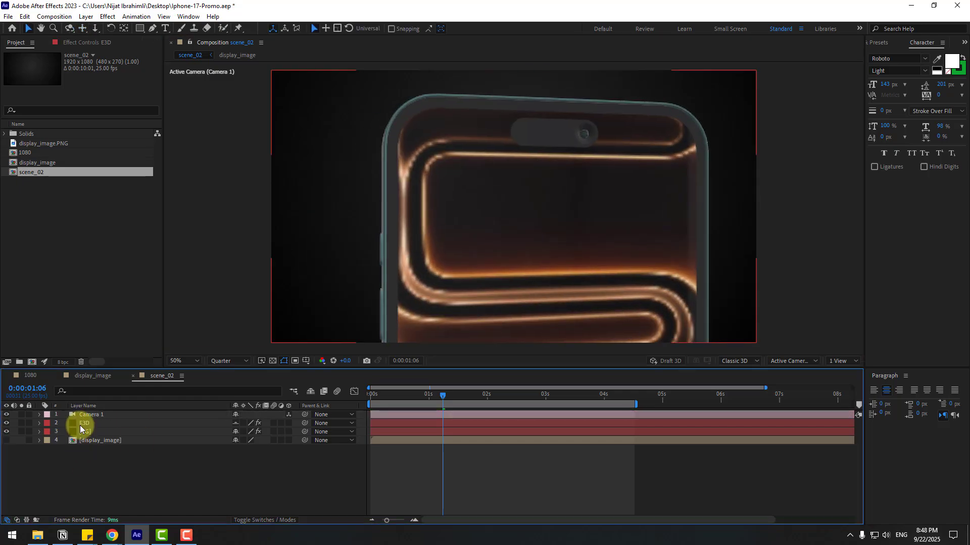
- Set the E3D phone's world rotation to X -50° and Y -46.1°
click(71, 43)
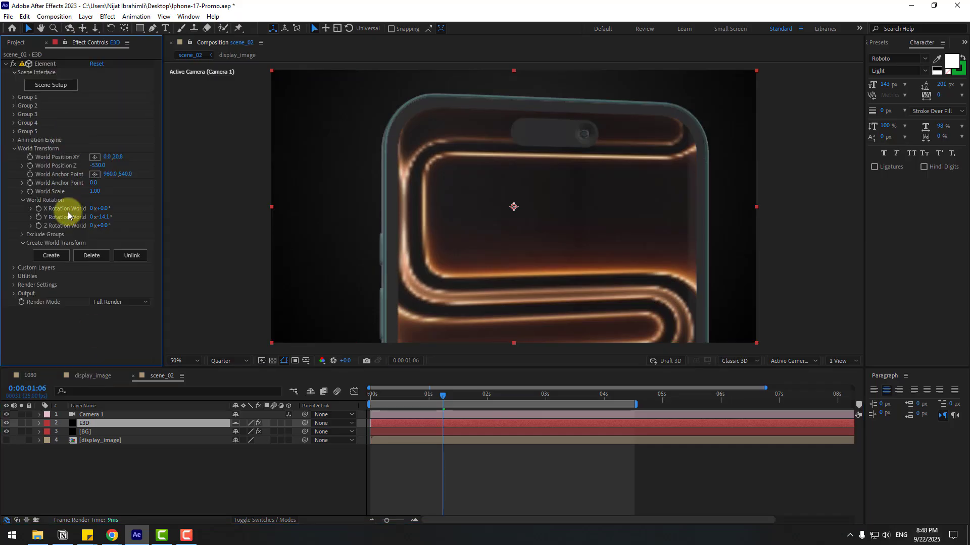
mouse_move(104, 221)
mouse_down()
mouse_move(51, 222)
mouse_move(93, 217)
mouse_up()
drag(103, 208, 365, 399)
- Keyframe the phone's Y world rotation from 0s to 4s and end the work area at 4 seconds
click(38, 218)
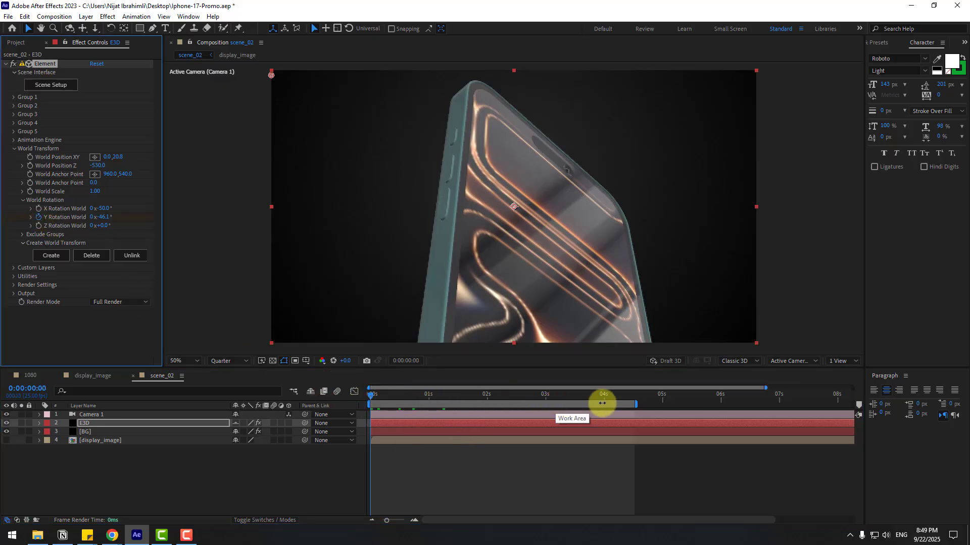
click(605, 395)
key(n)
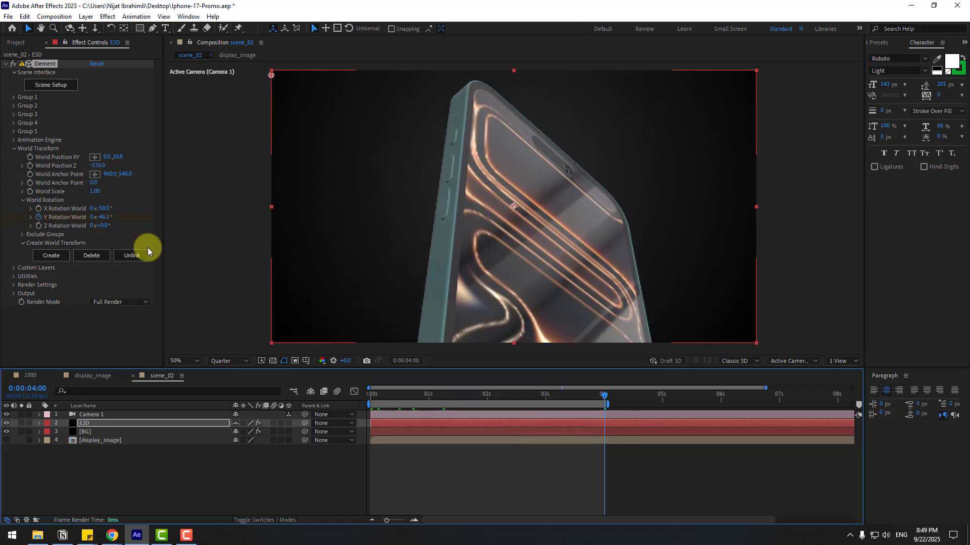
click(104, 220)
mouse_move(107, 222)
mouse_down()
mouse_move(91, 218)
mouse_move(114, 216)
mouse_up()
click(445, 395)
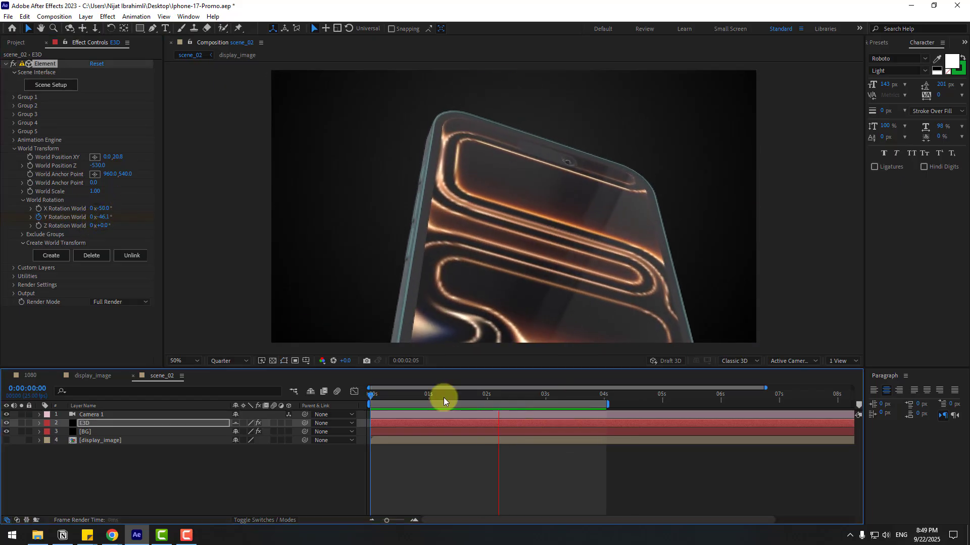
- Hide the BG layer and enable E3D ambient occlusion with SSAO Intensity 10.0
click(88, 436)
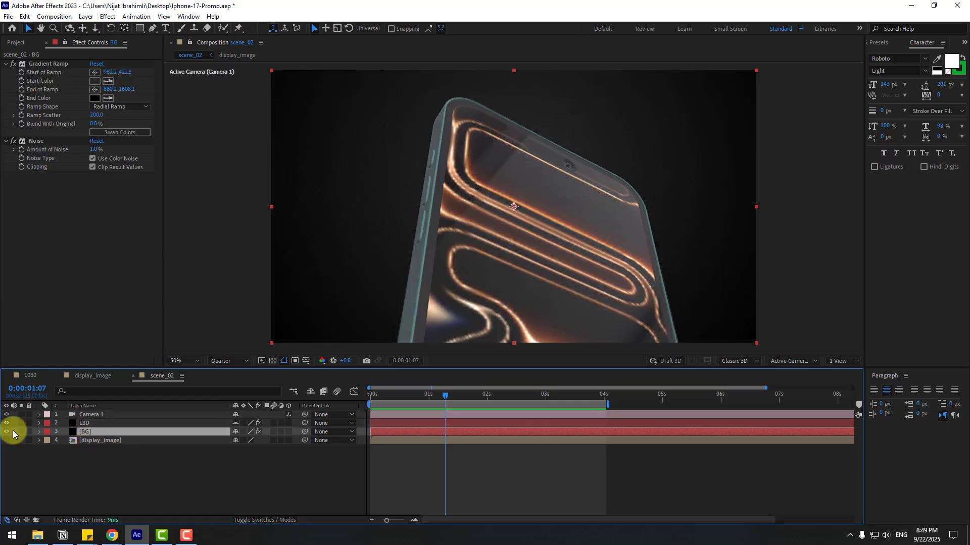
click(6, 432)
click(83, 424)
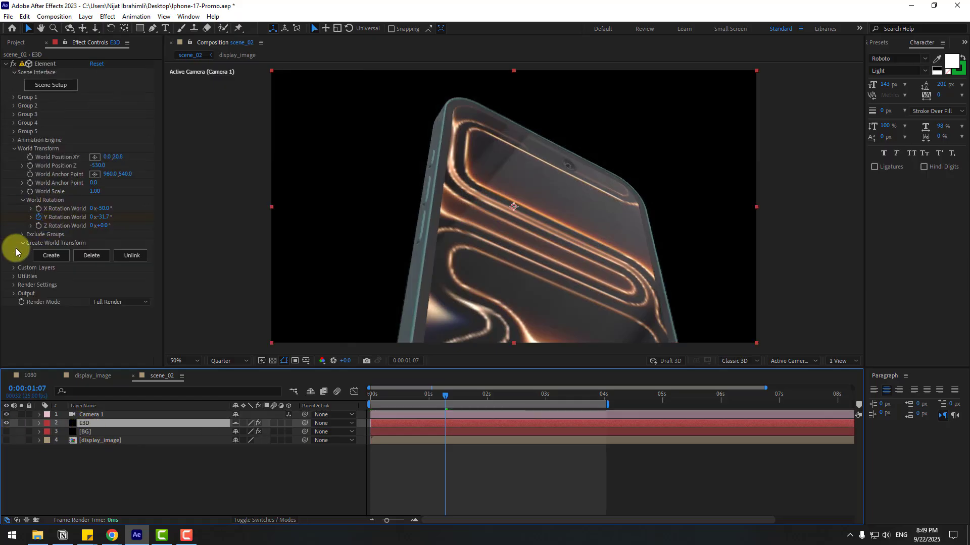
click(14, 286)
scroll(32, 307, down, 2)
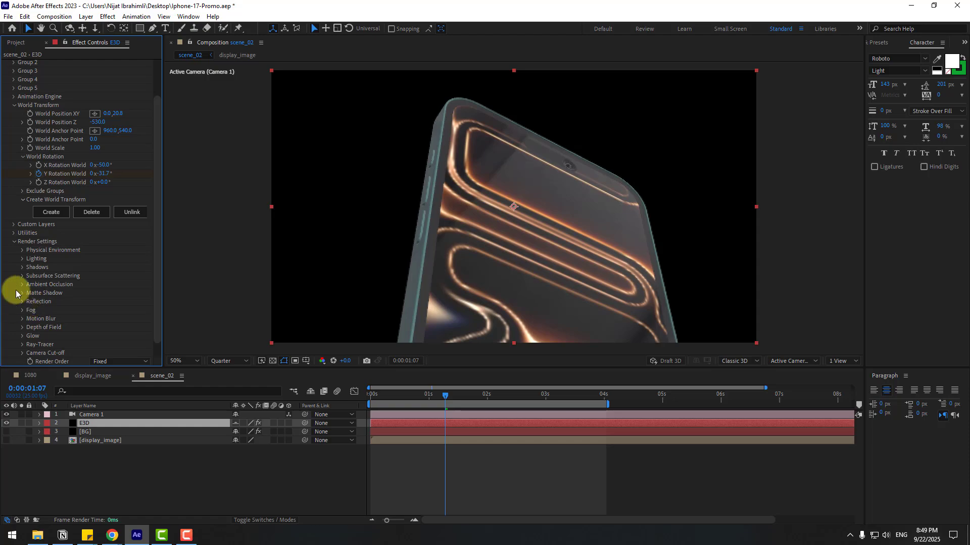
click(21, 285)
scroll(108, 302, down, 2)
click(95, 242)
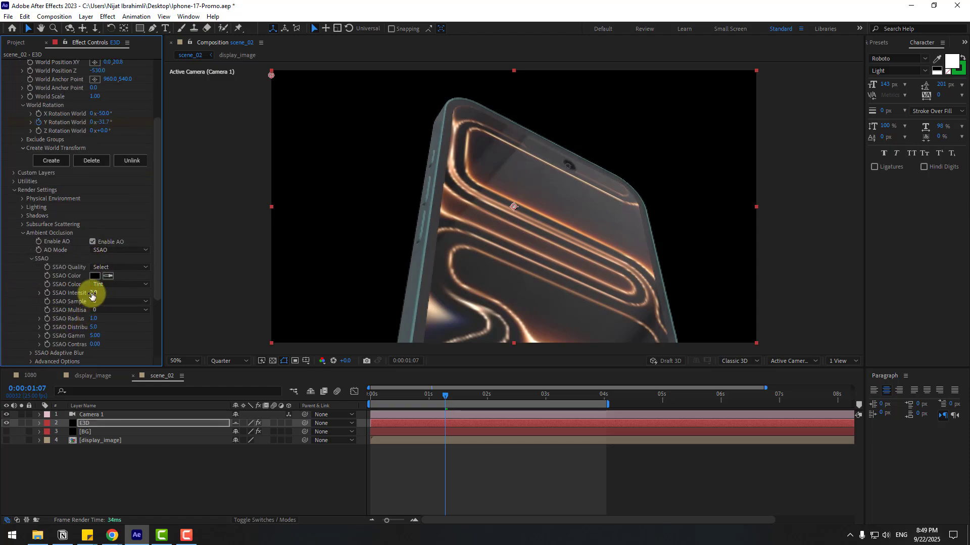
click(92, 293)
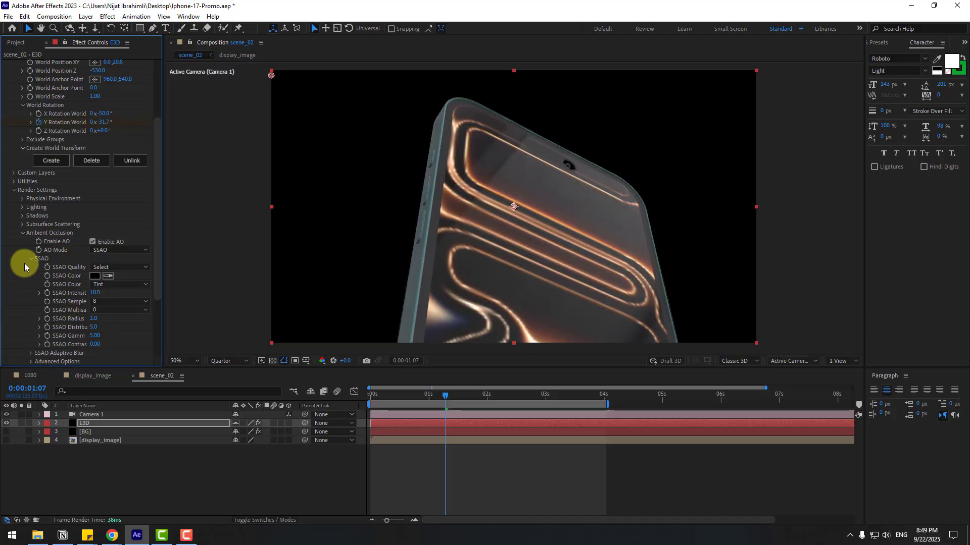
click(22, 233)
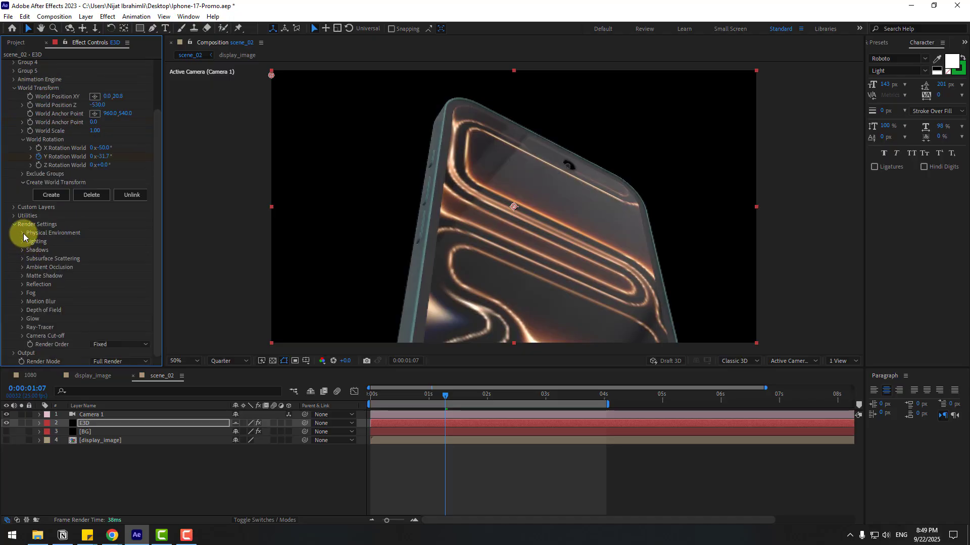
- Turn on Physical Environment's Show in BG so the environment appears behind the phone
click(23, 233)
click(92, 285)
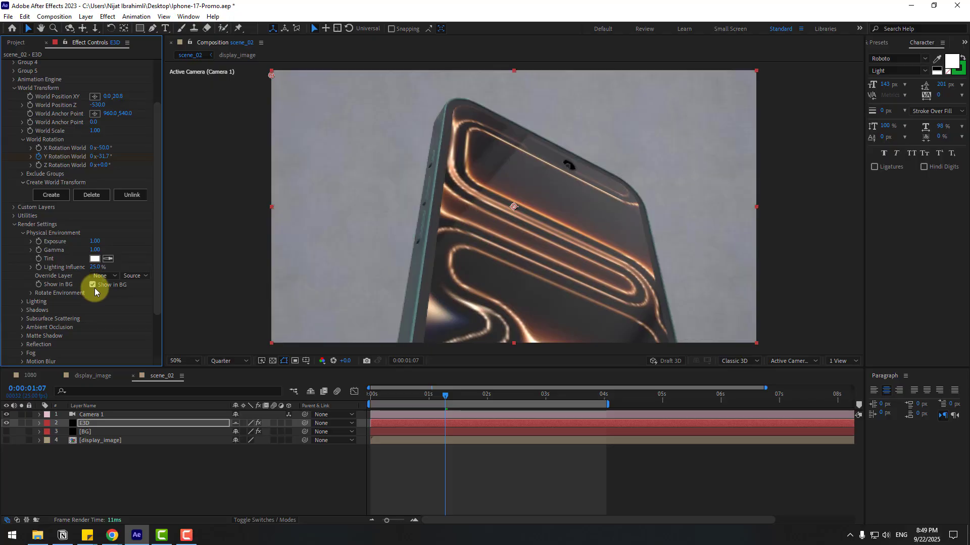
scroll(78, 160, up, 3)
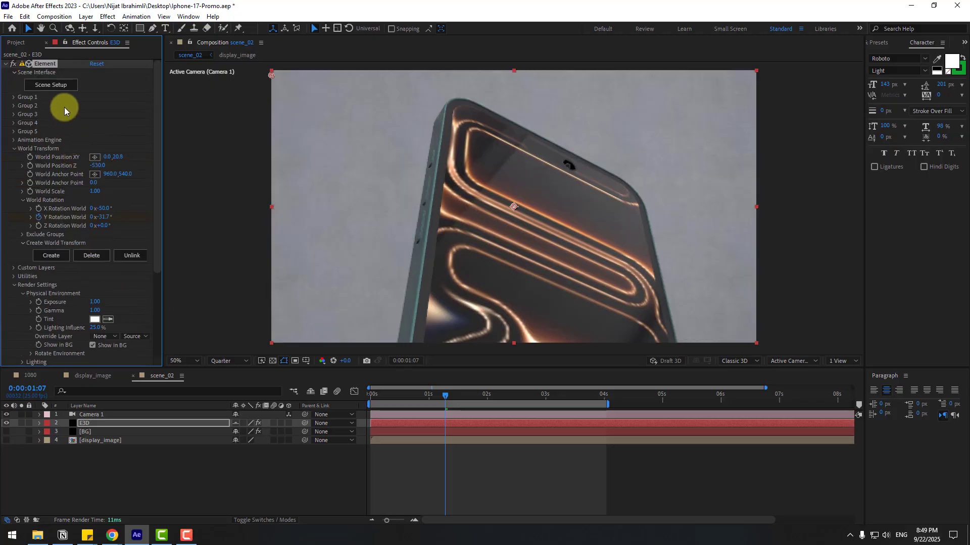
- Light the phone with the BackLight_2K_13 environment preset and set environment exposure to 0.97
click(50, 85)
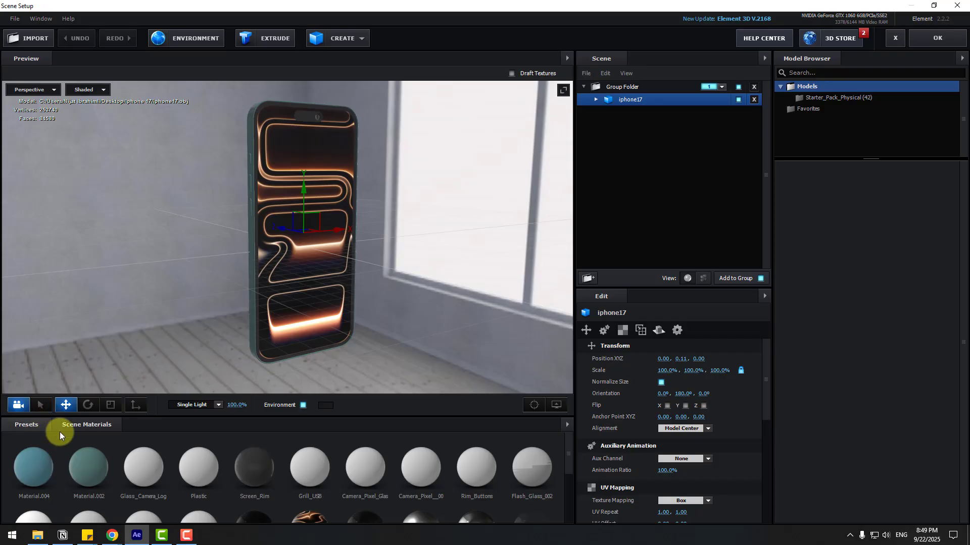
click(36, 425)
click(61, 450)
click(53, 463)
click(53, 467)
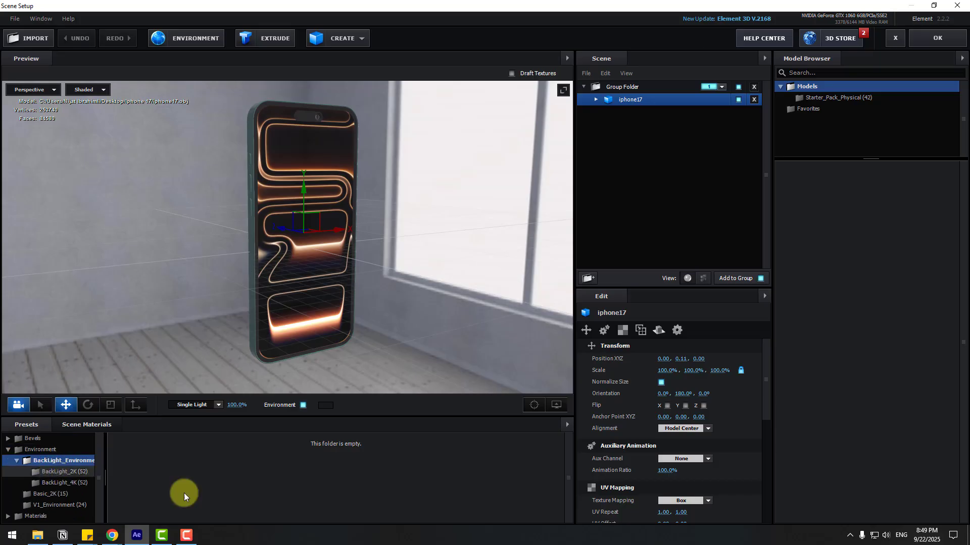
click(511, 496)
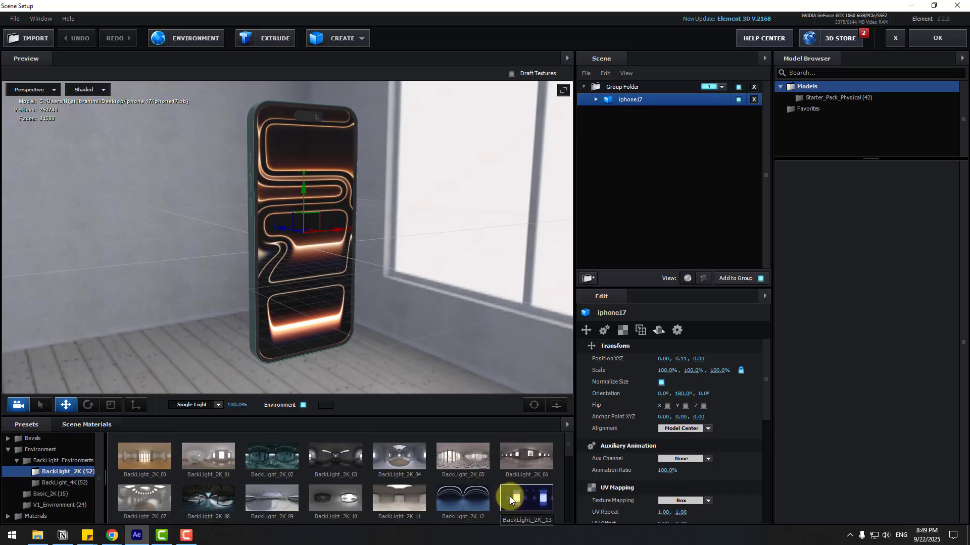
drag(201, 175, 782, 107)
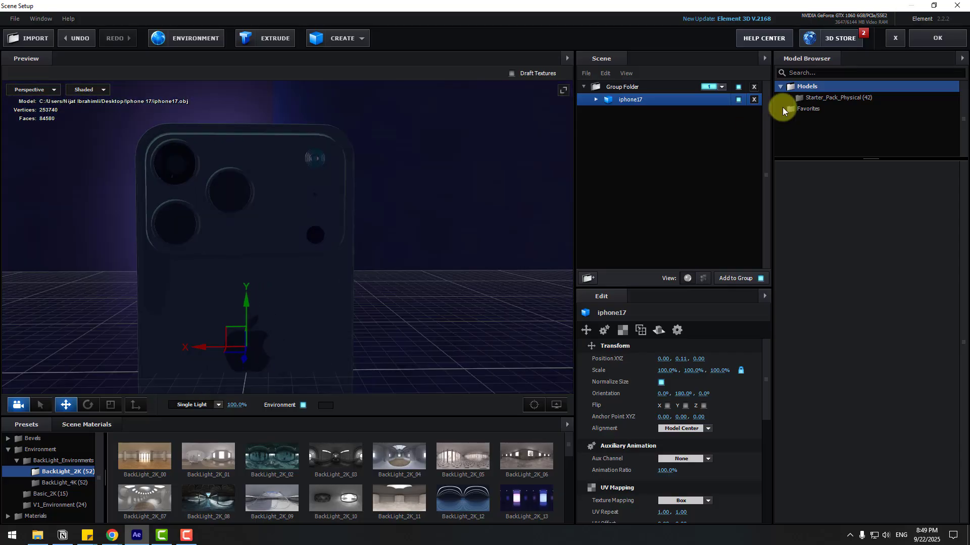
click(920, 39)
drag(92, 304, 102, 316)
- Raise the Physical Environment gamma to 1.36
scroll(126, 307, down, 1)
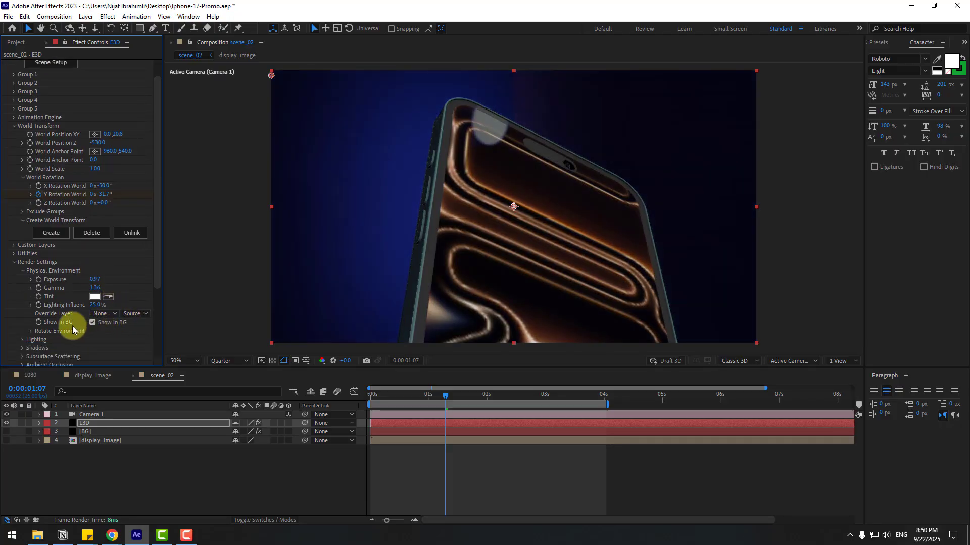
click(31, 331)
scroll(54, 333, down, 1)
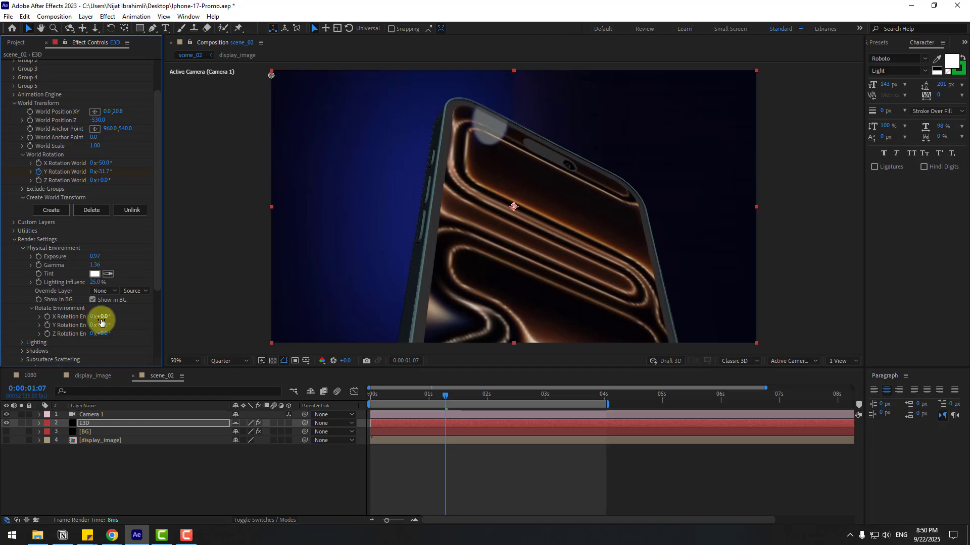
drag(100, 318, 112, 318)
- Rotate the backlight environment 25° on X and preview the shifted lighting on the phone
drag(429, 403, 336, 396)
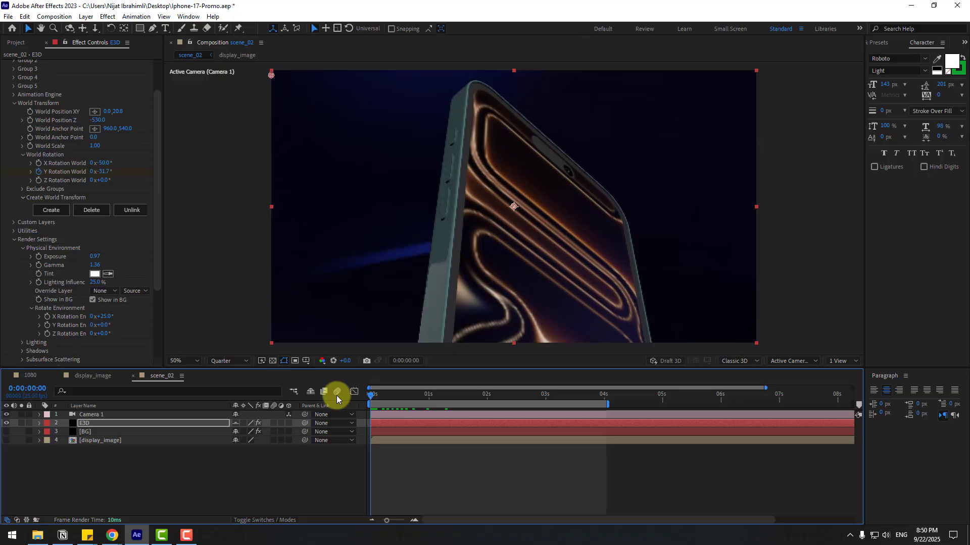
click(47, 332)
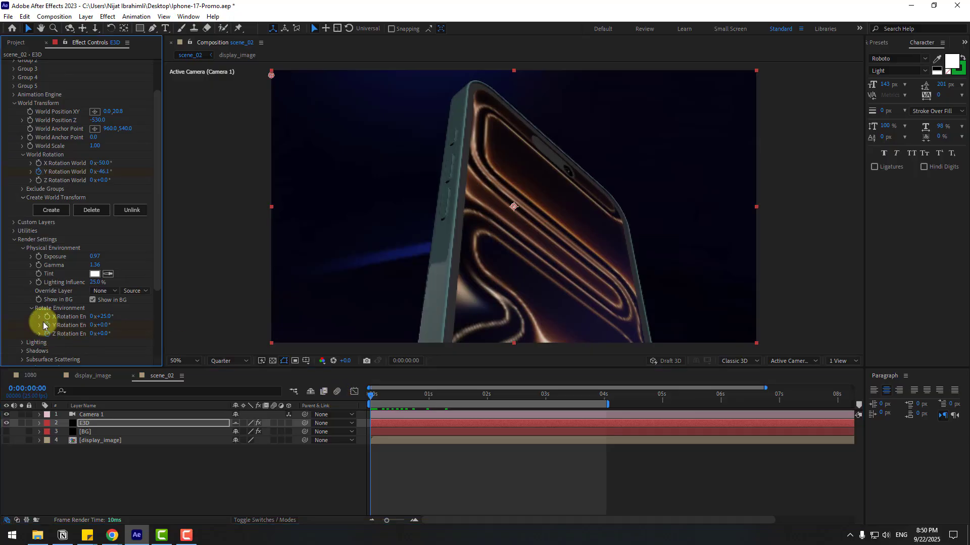
drag(413, 396, 606, 395)
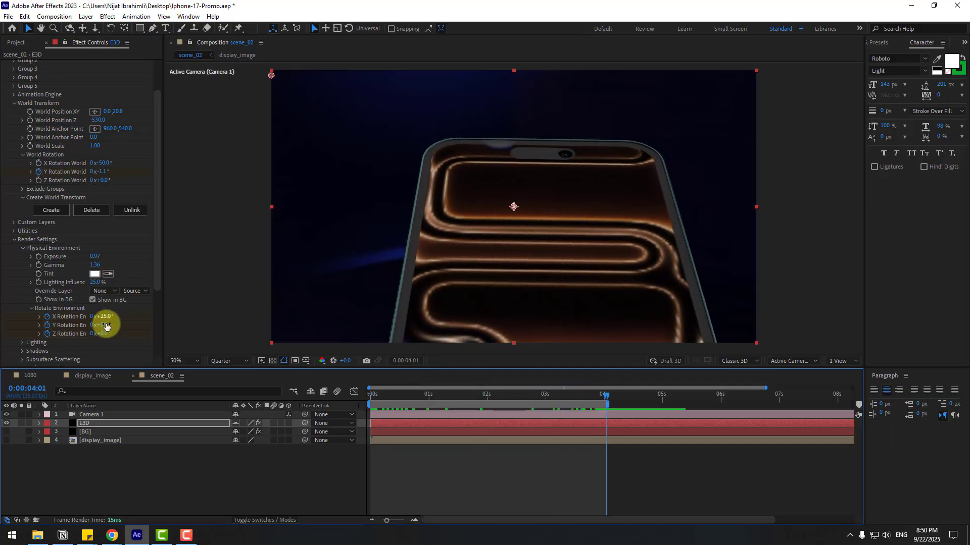
drag(106, 325, 121, 330)
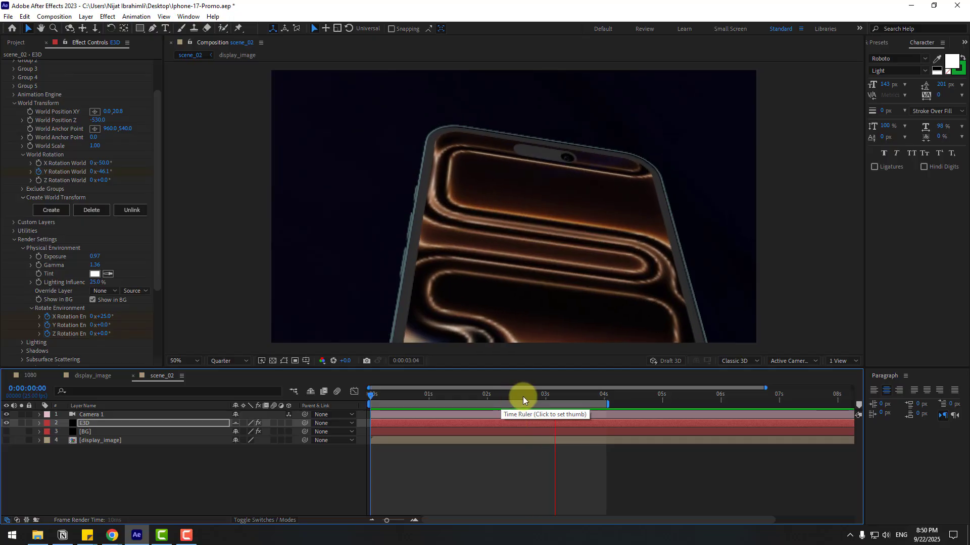
key(space)
- Turn on Camera 1's depth of field with 200% blur level and aperture 33
click(50, 416)
click(40, 414)
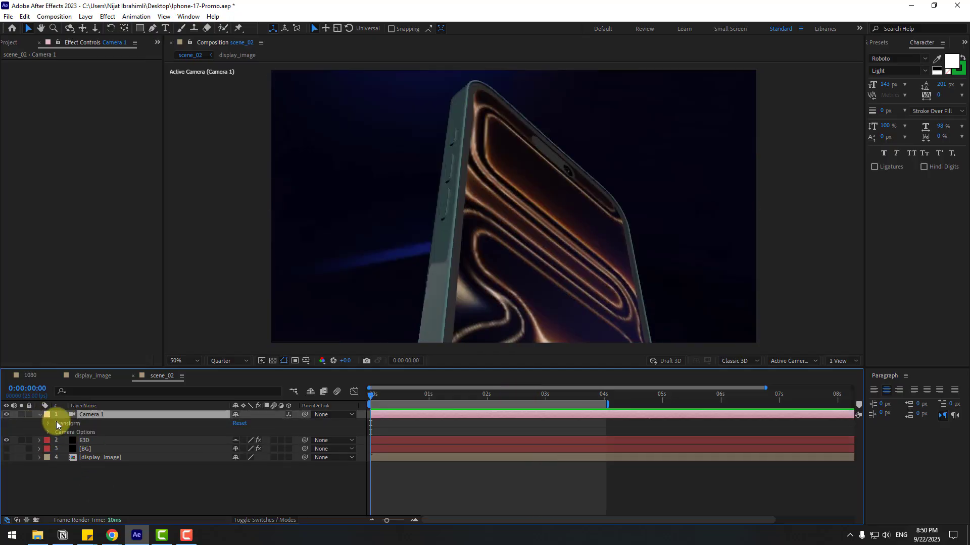
click(48, 433)
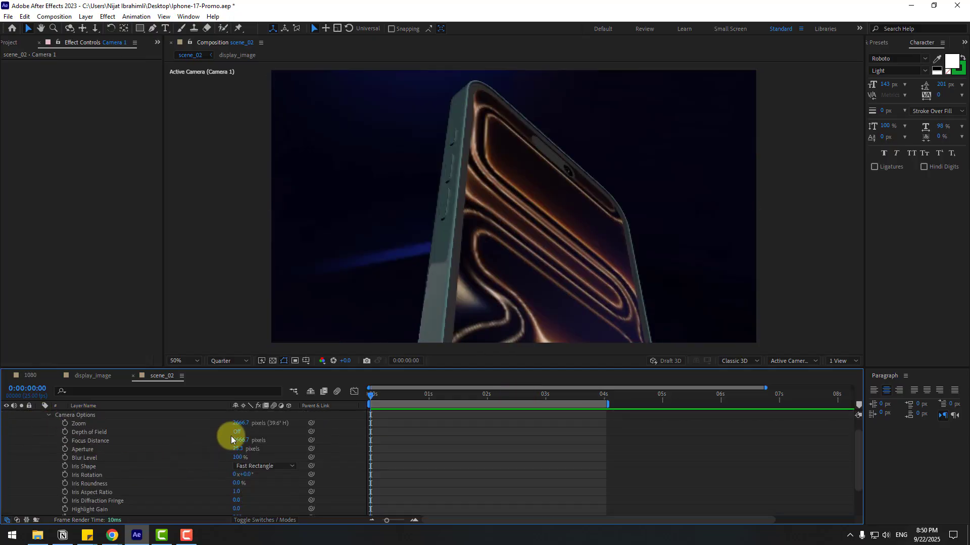
click(101, 449)
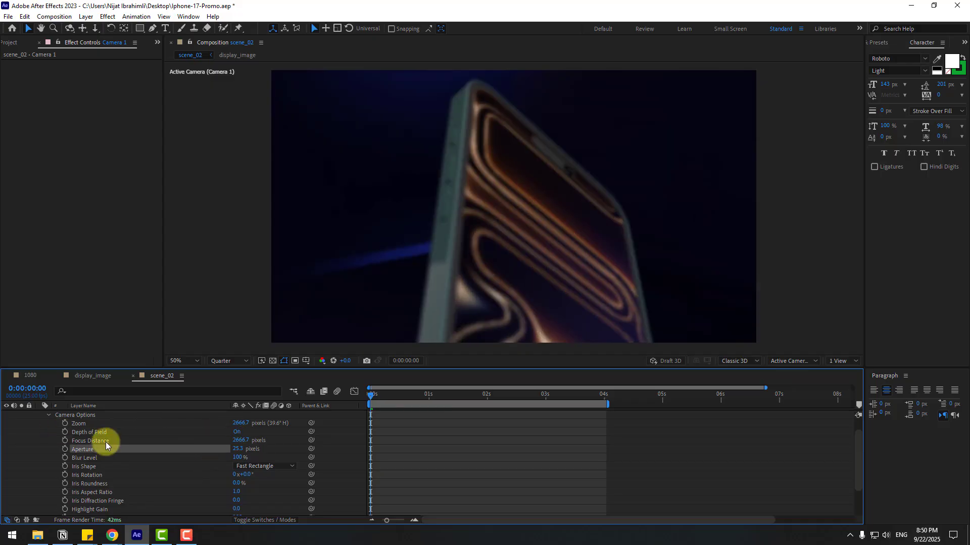
shift+click(82, 457)
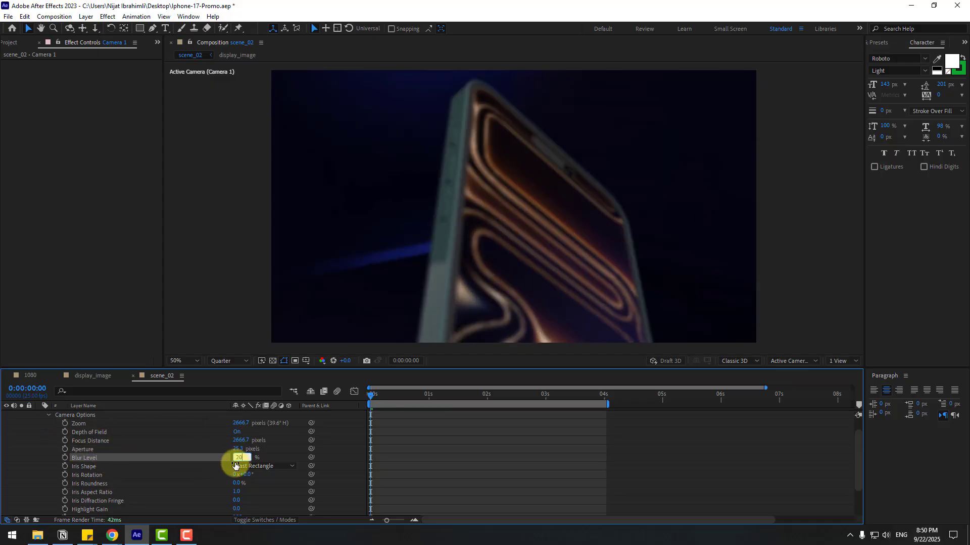
key(Return)
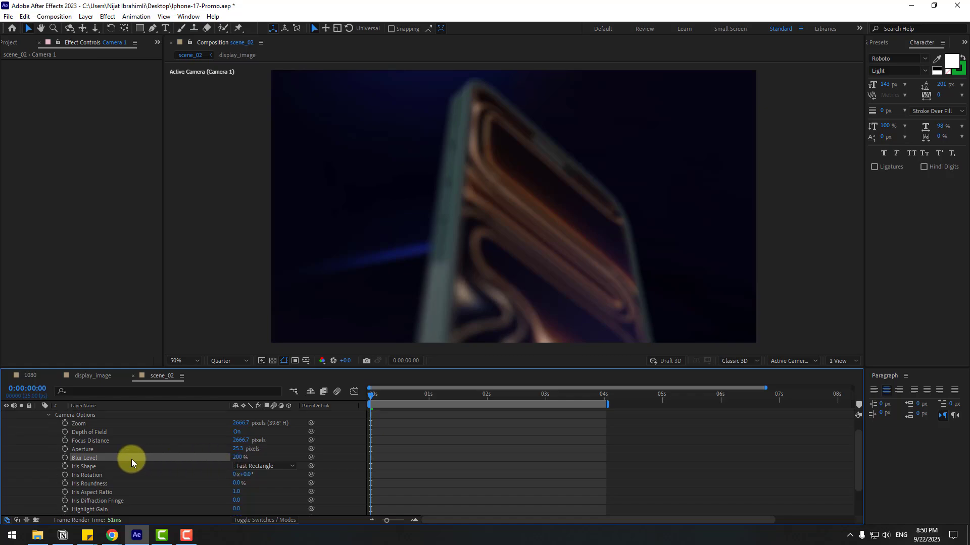
drag(237, 449, 189, 443)
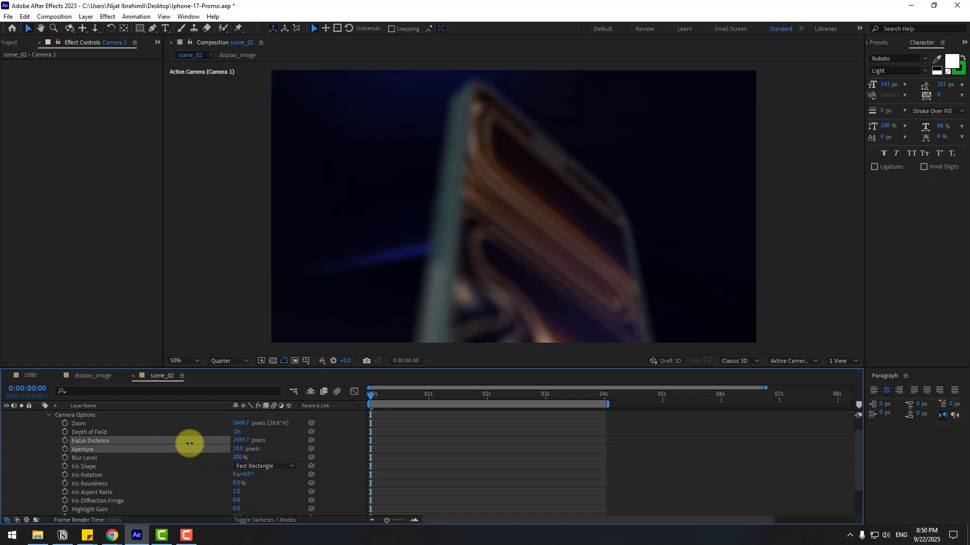
drag(315, 446, 677, 442)
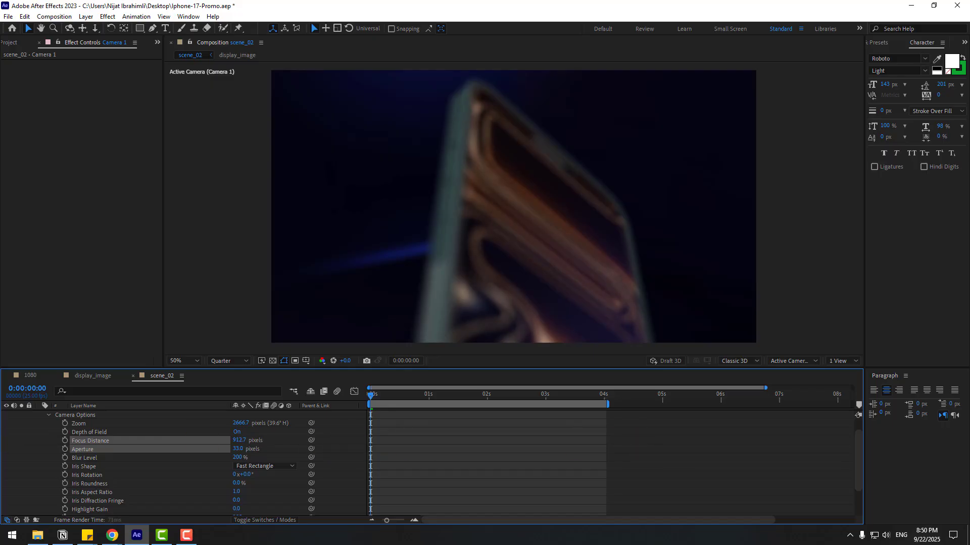
drag(239, 440, 12, 441)
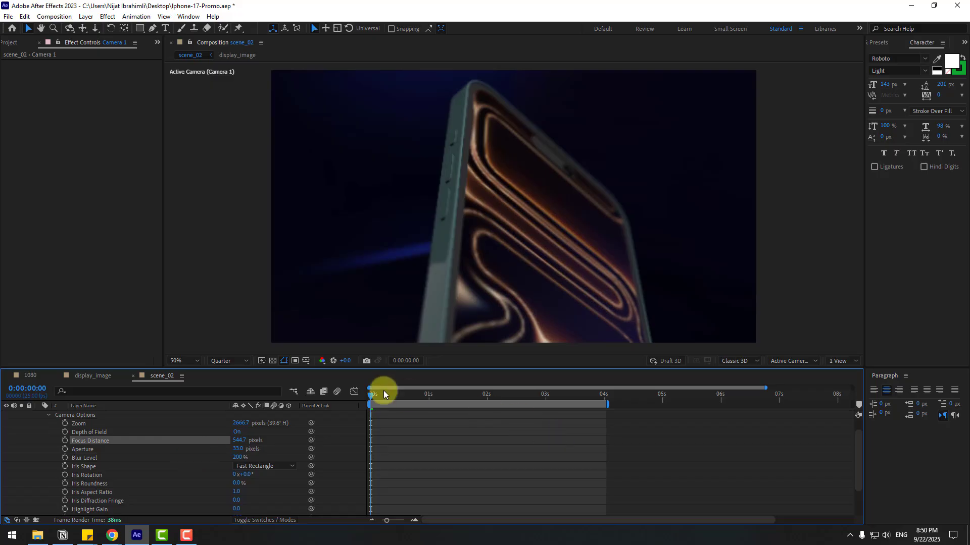
- Keyframe Focus Distance from 544.7 at 0s to about 694 pixels at 4s, then preview
drag(384, 399, 174, 435)
click(64, 441)
click(607, 399)
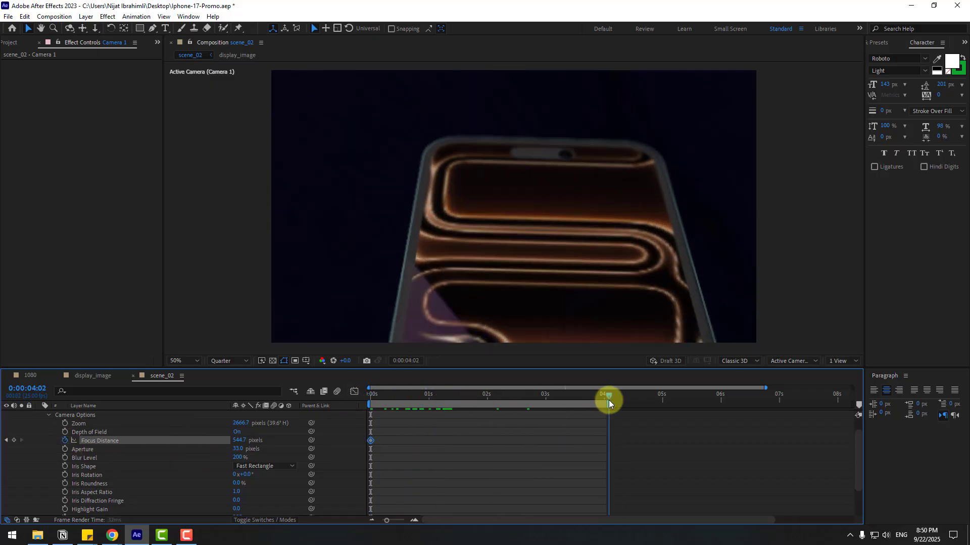
drag(249, 441, 298, 434)
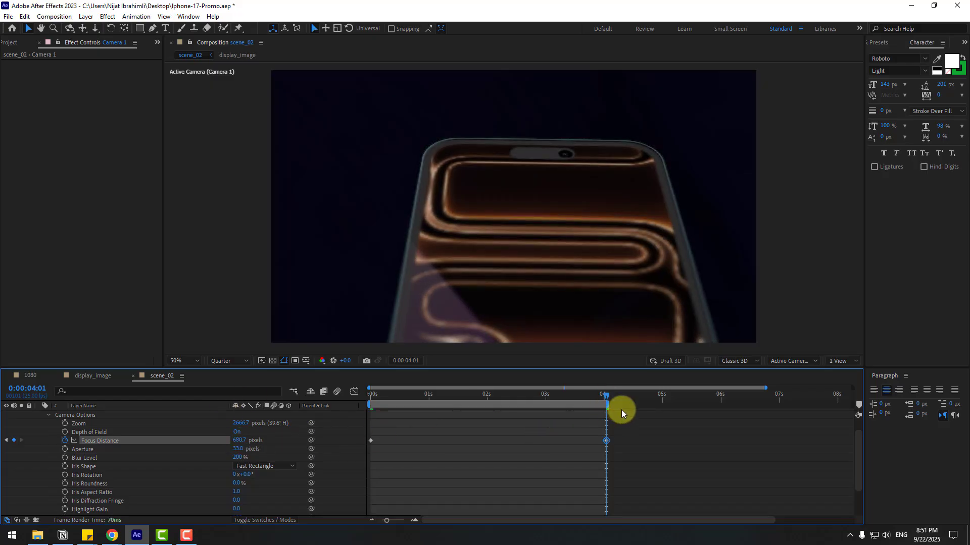
drag(579, 401, 232, 400)
key(space)
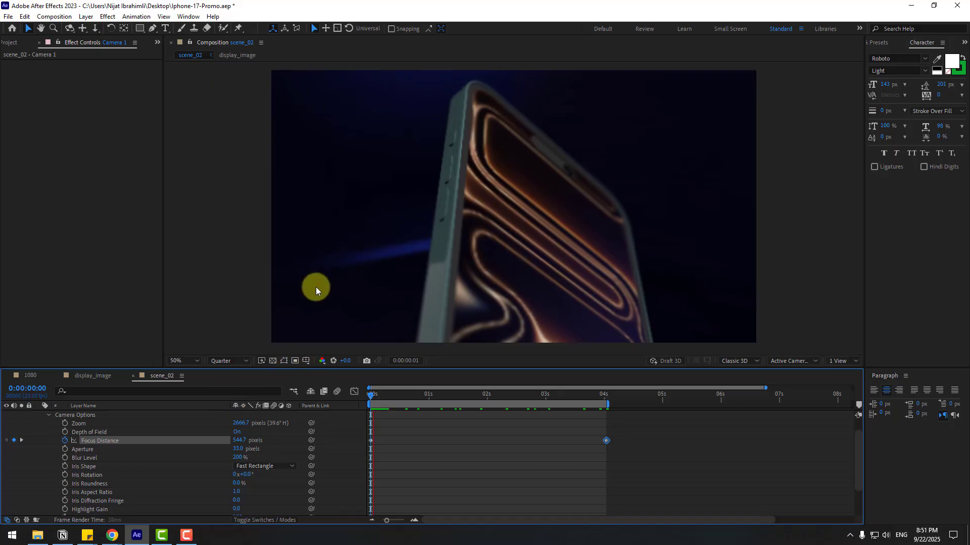
scroll(322, 293, down, 1)
scroll(320, 292, up, 1)
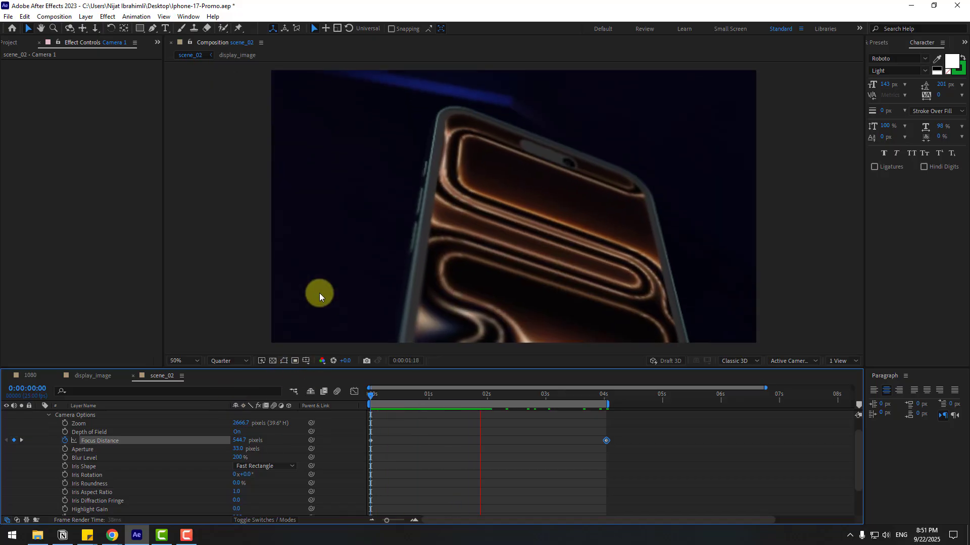
key(space)
scroll(118, 441, up, 1)
- Add 0s keyframes to Camera 1's Point of Interest, Position, Orientation and X/Y/Z Rotation
click(87, 417)
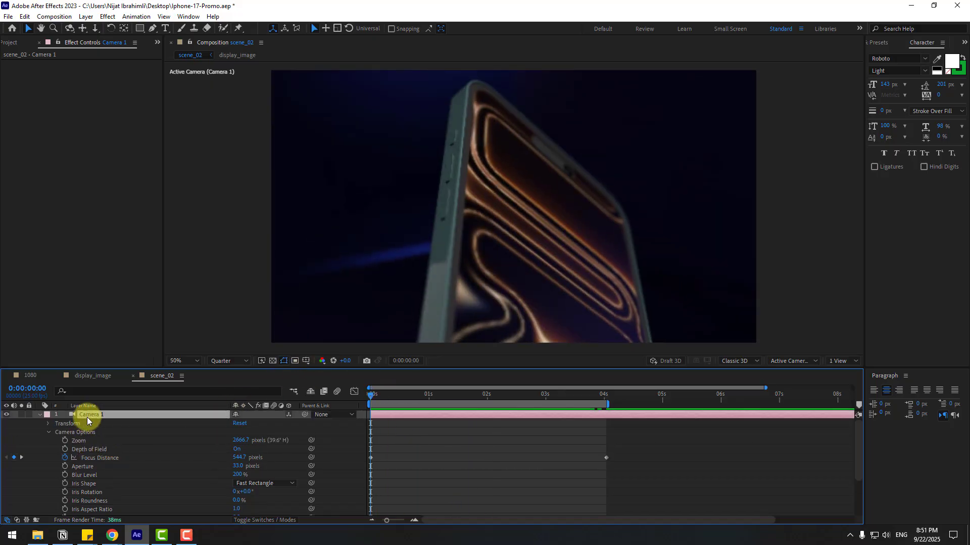
click(47, 425)
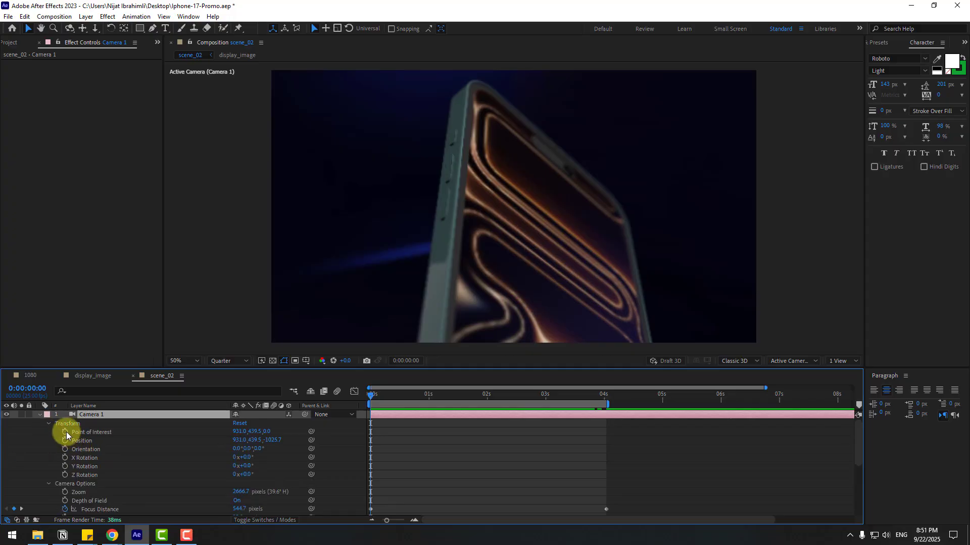
drag(65, 432, 65, 475)
click(606, 397)
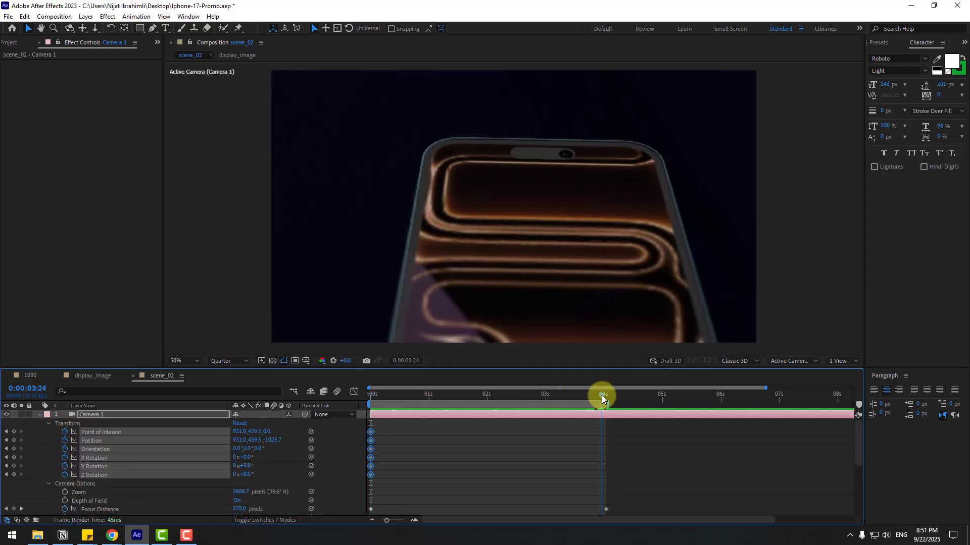